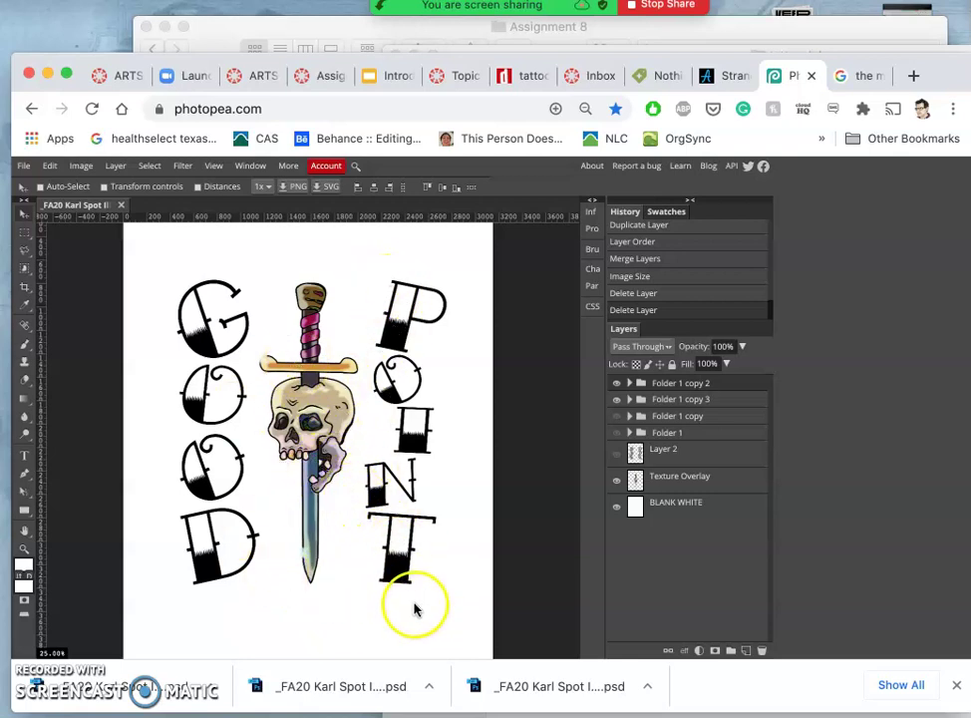
Step: Duplicate the Folder 1 copy 2 group and merge the duplicate into a single layer
click(630, 389)
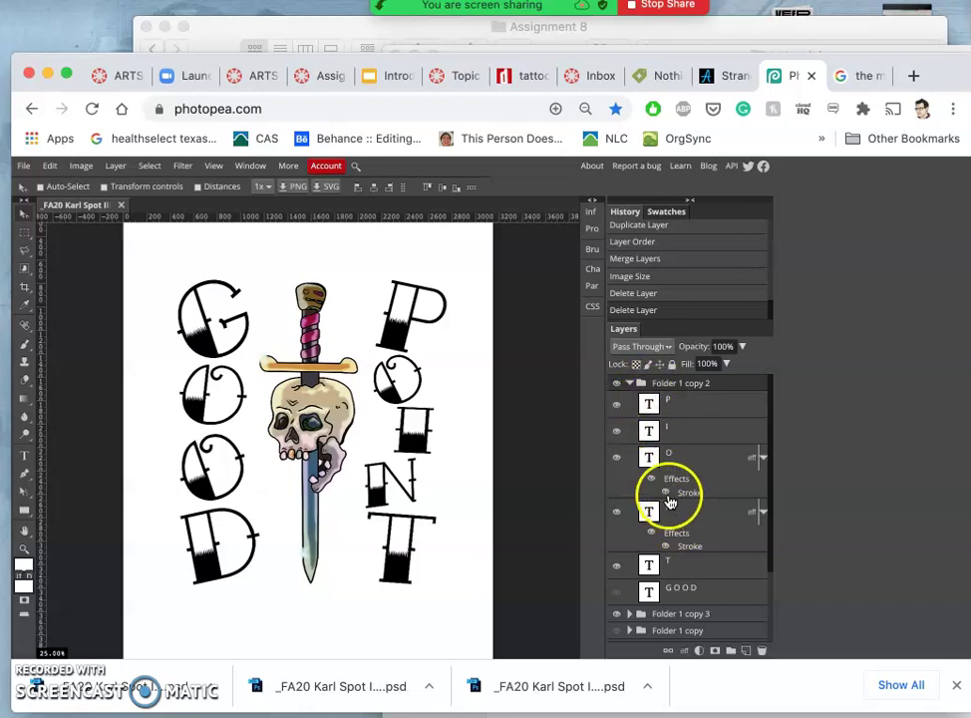
click(630, 386)
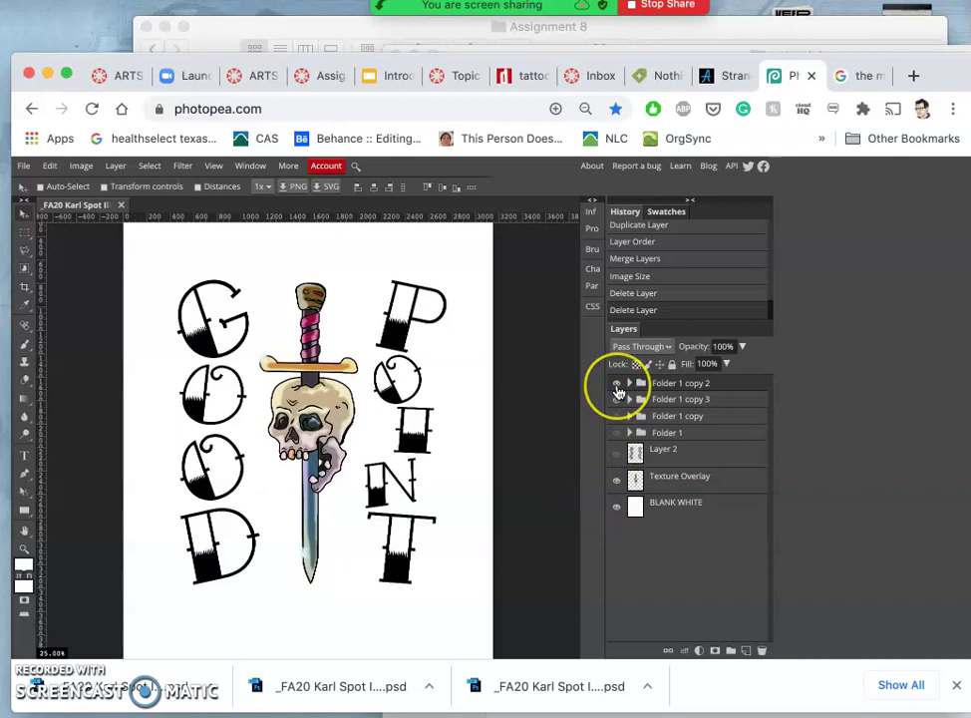
click(617, 396)
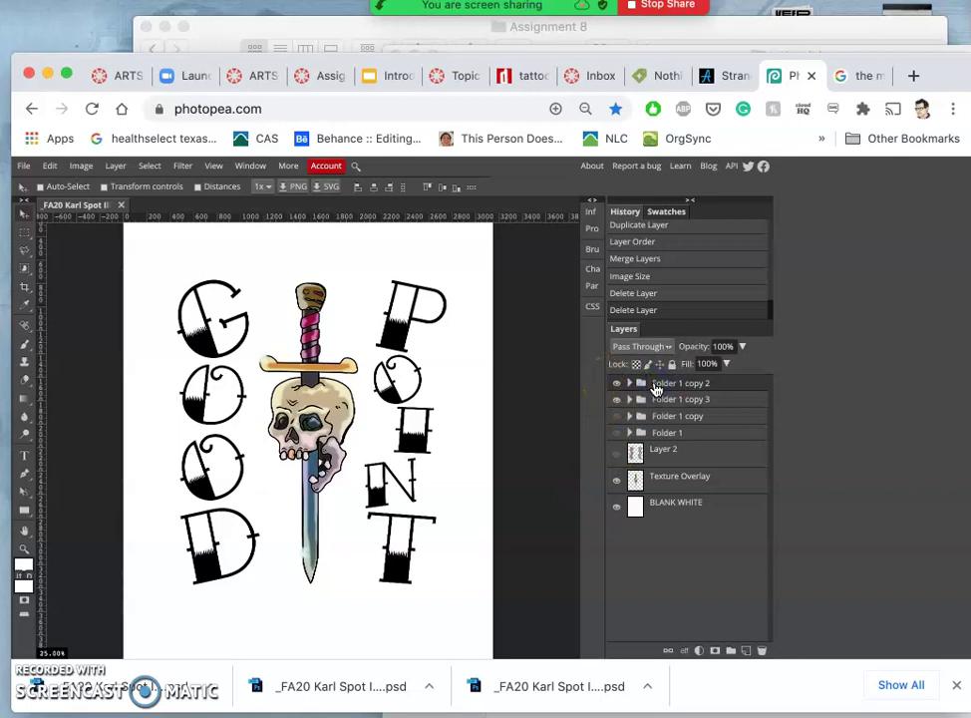
key(ctrl+j)
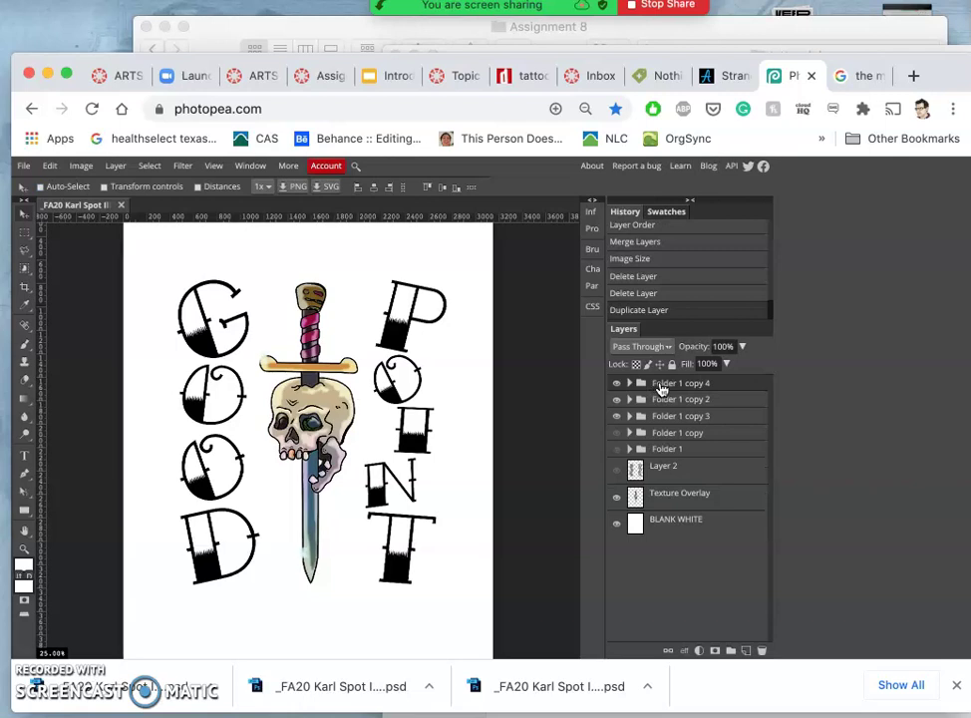
right_click(659, 384)
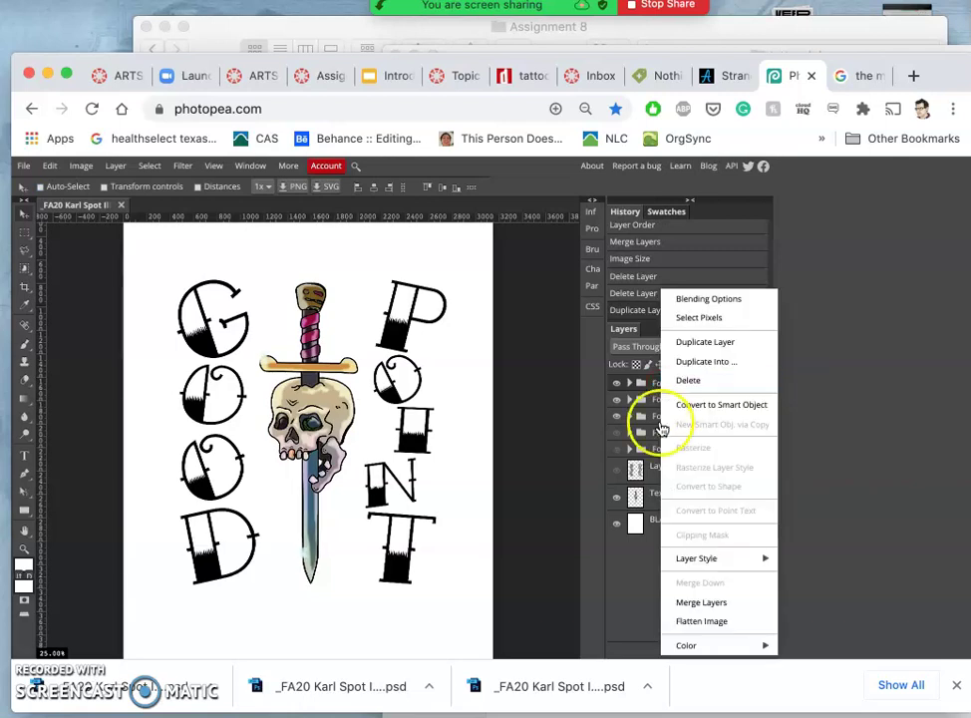
click(683, 604)
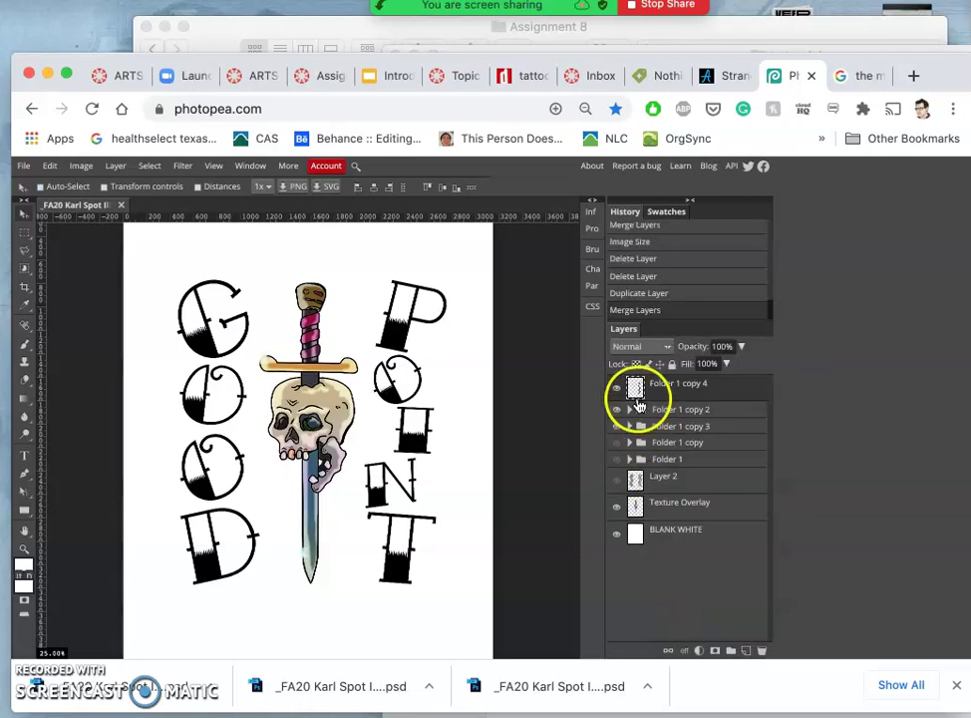
Step: Hide the original Folder 1 copy 2 group and toggle the merged POINT lettering layer's visibility to check it, leaving it shown
click(618, 410)
click(617, 391)
click(617, 391)
click(617, 391)
click(617, 391)
click(617, 391)
click(617, 391)
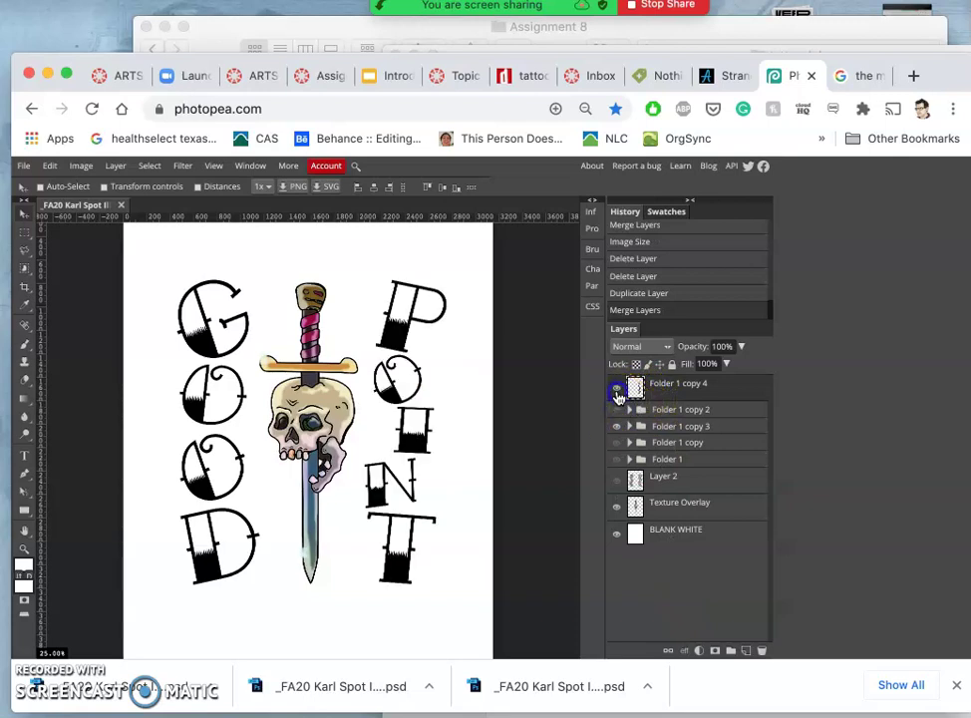
Step: Duplicate the Folder 1 copy 3 group and merge the duplicate into a single layer
click(657, 429)
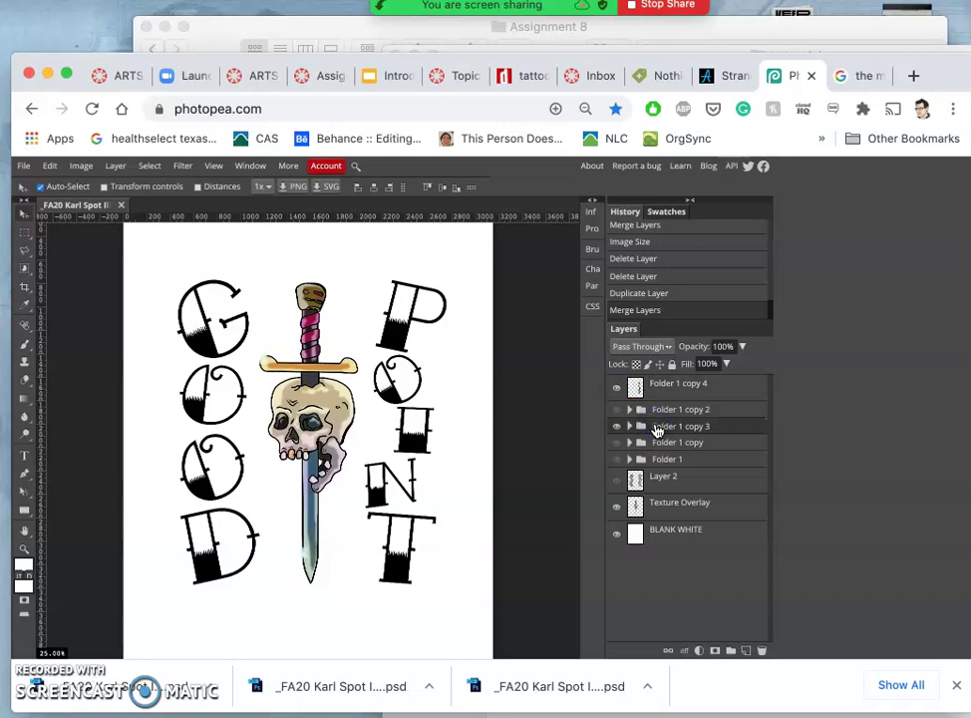
key(ctrl+j)
click(656, 427)
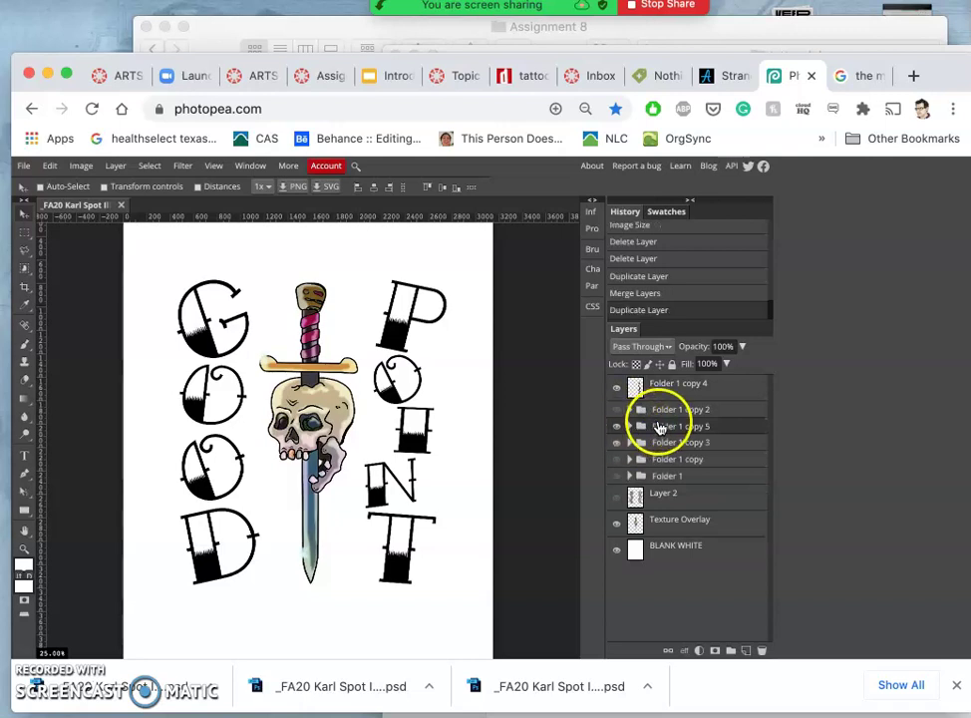
right_click(658, 431)
click(688, 602)
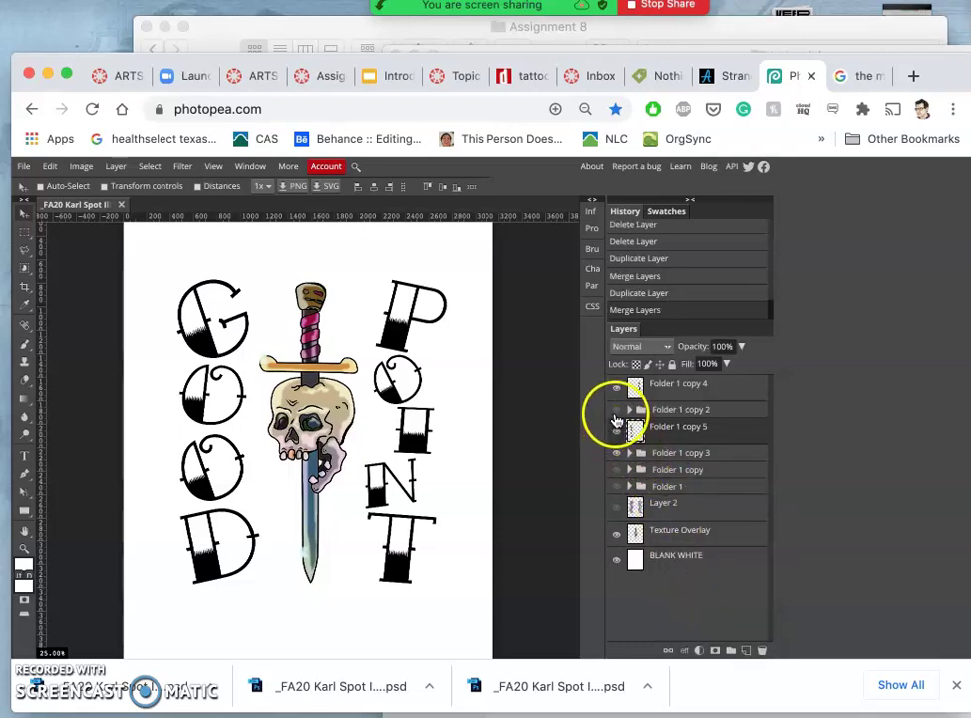
Step: Hide the original Folder 1 copy 3 group and toggle the merged GOOD lettering layer off and back on
click(615, 454)
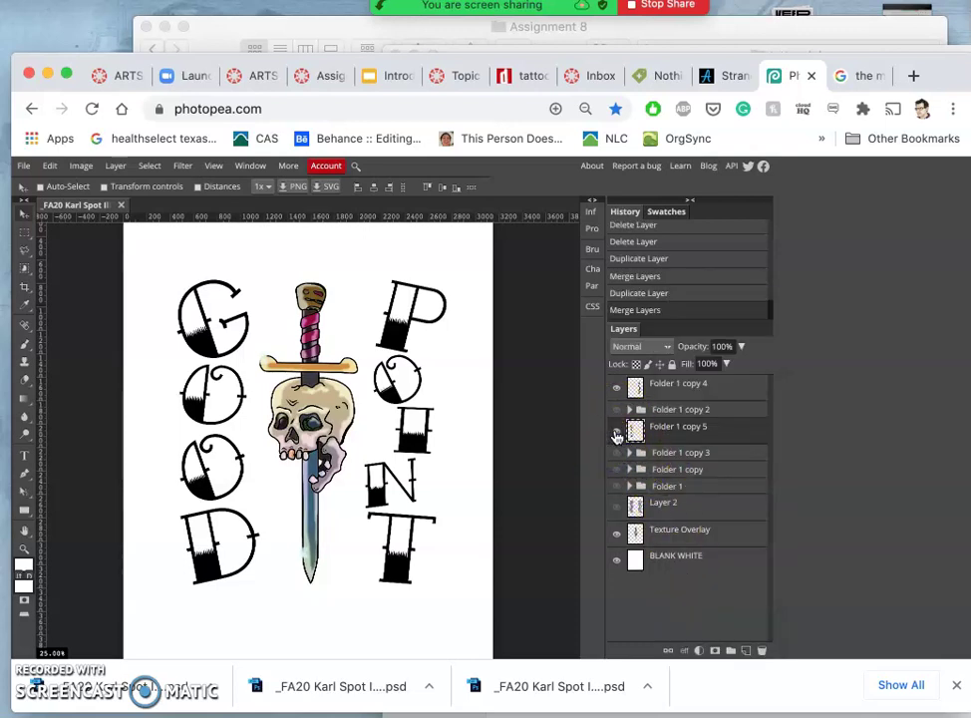
click(616, 432)
click(615, 433)
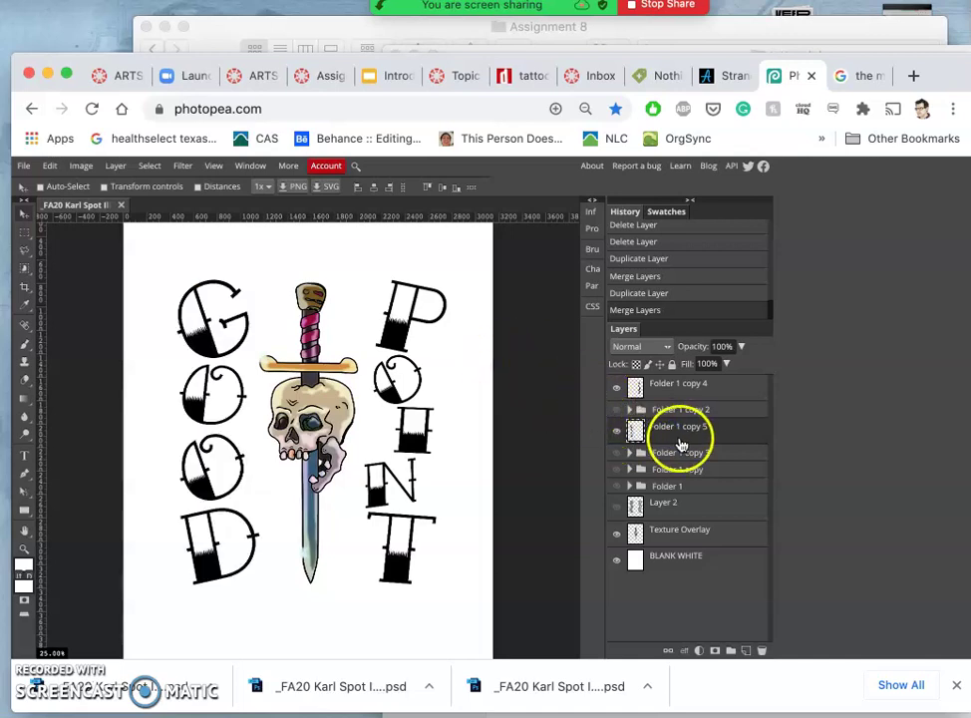
Step: On the Folder 1 copy 5 layer, outline the inner serif end of the G's crossbar with the Polygonal Lasso
click(658, 392)
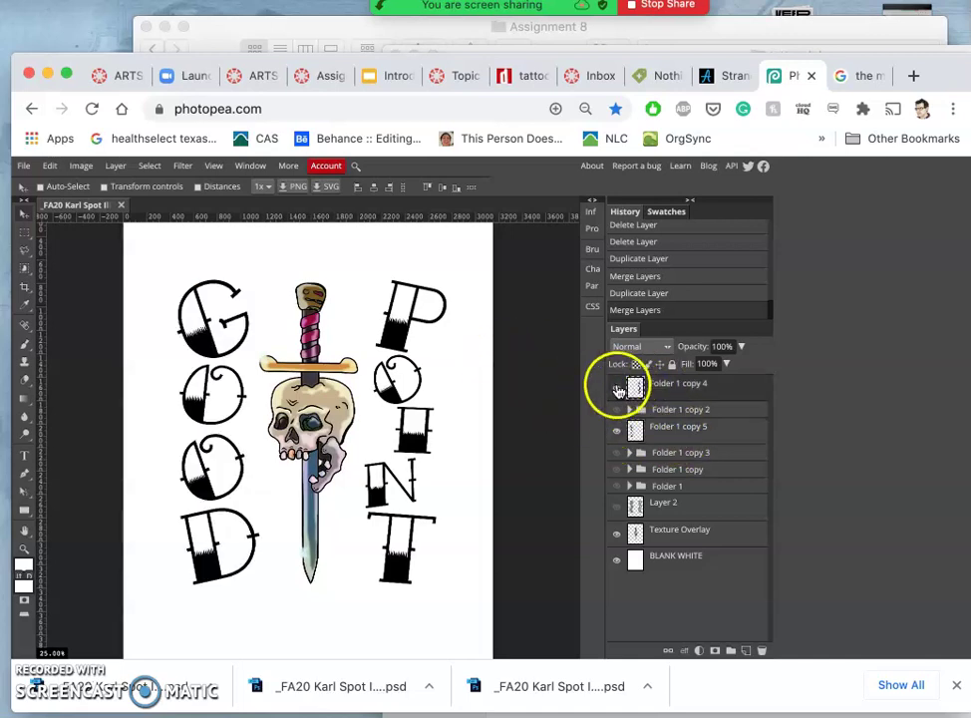
key(super+plus)
key(super+plus)
key(super+plus)
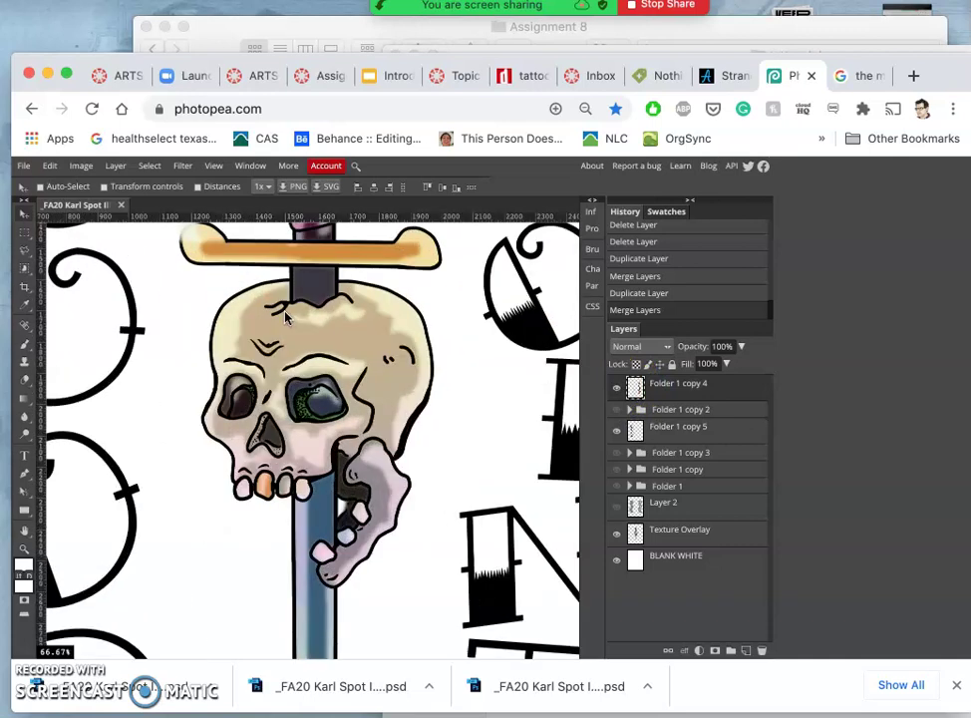
scroll(285, 318, up, 2)
scroll(285, 318, left, 3)
scroll(286, 317, up, 3)
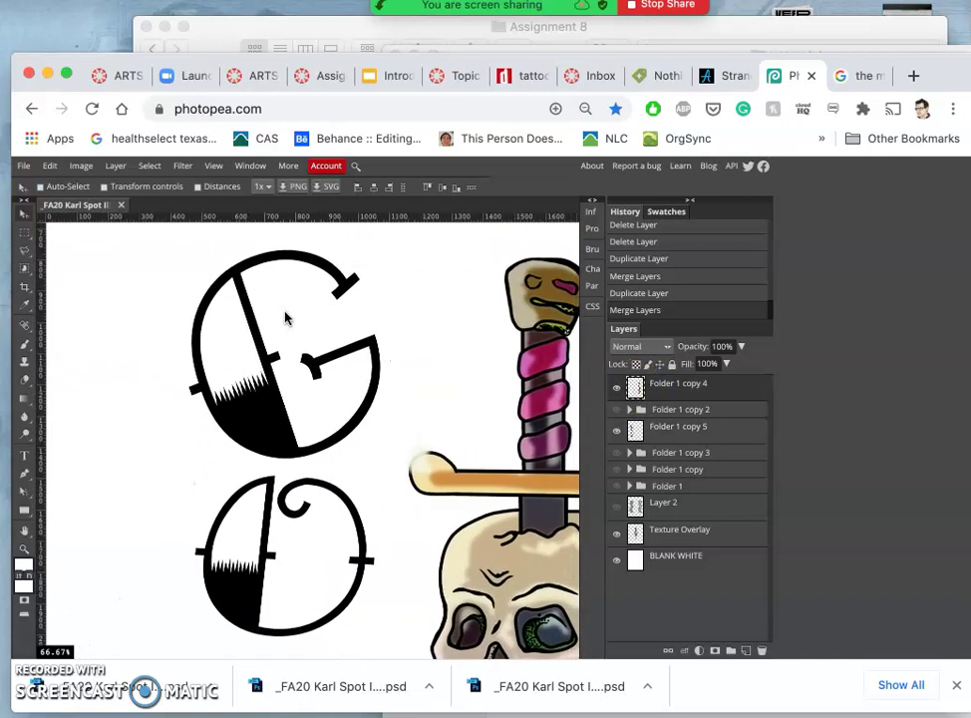
scroll(286, 317, up, 5)
scroll(285, 318, up, 5)
scroll(285, 318, right, 2)
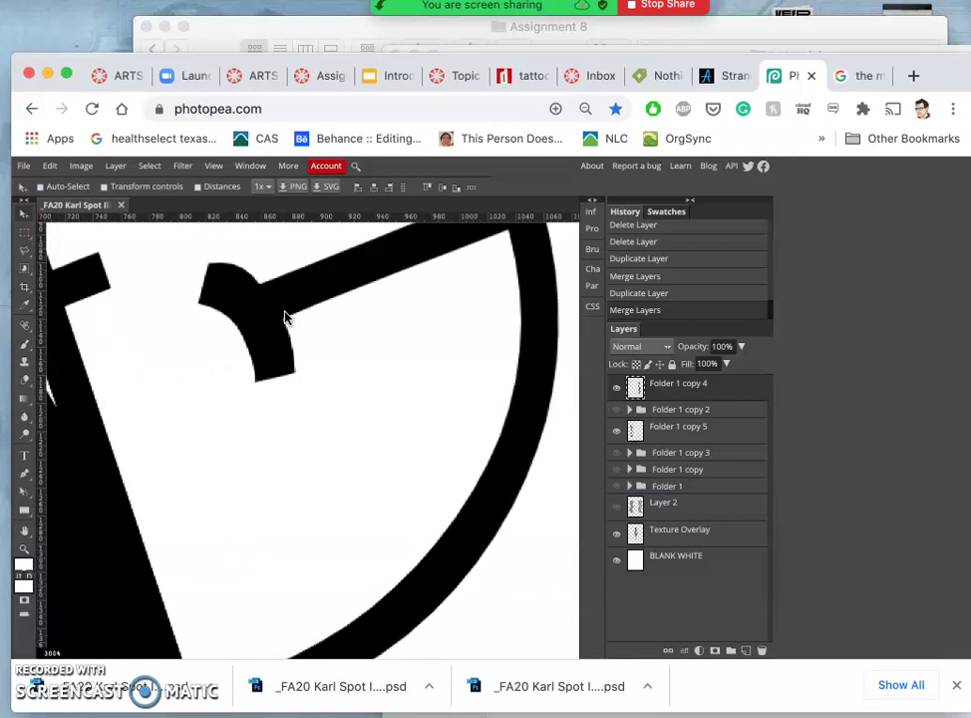
drag(292, 356, 259, 386)
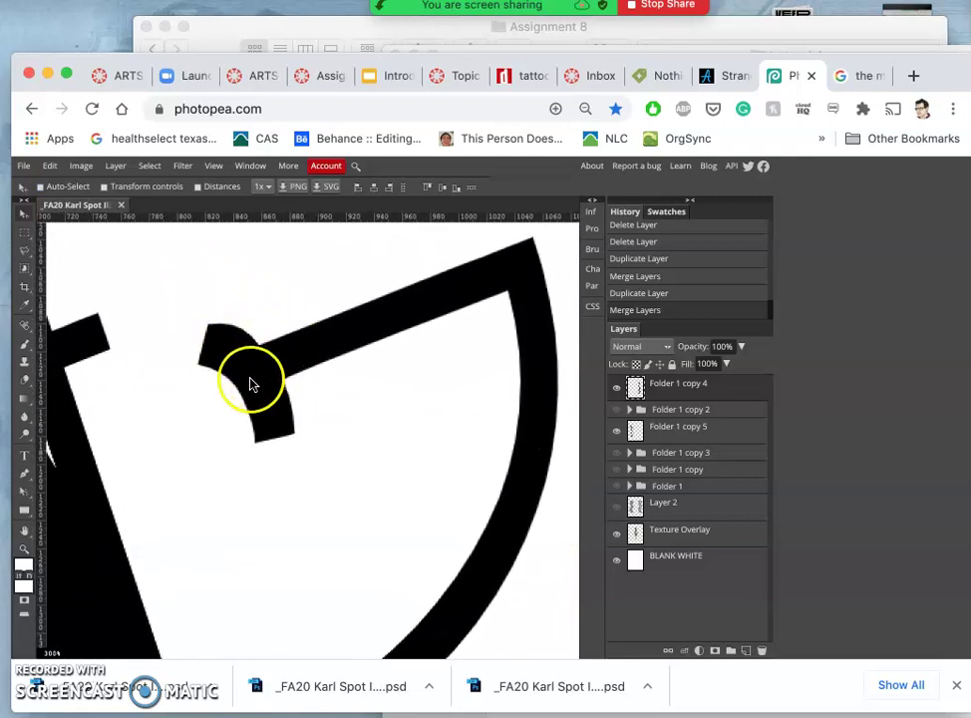
click(25, 255)
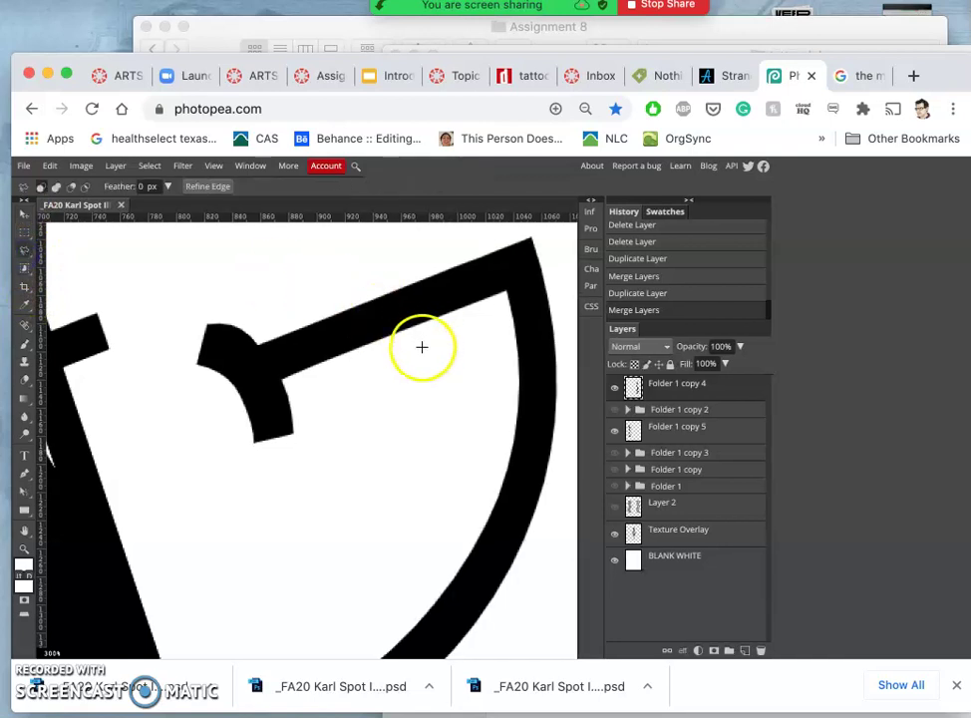
click(674, 433)
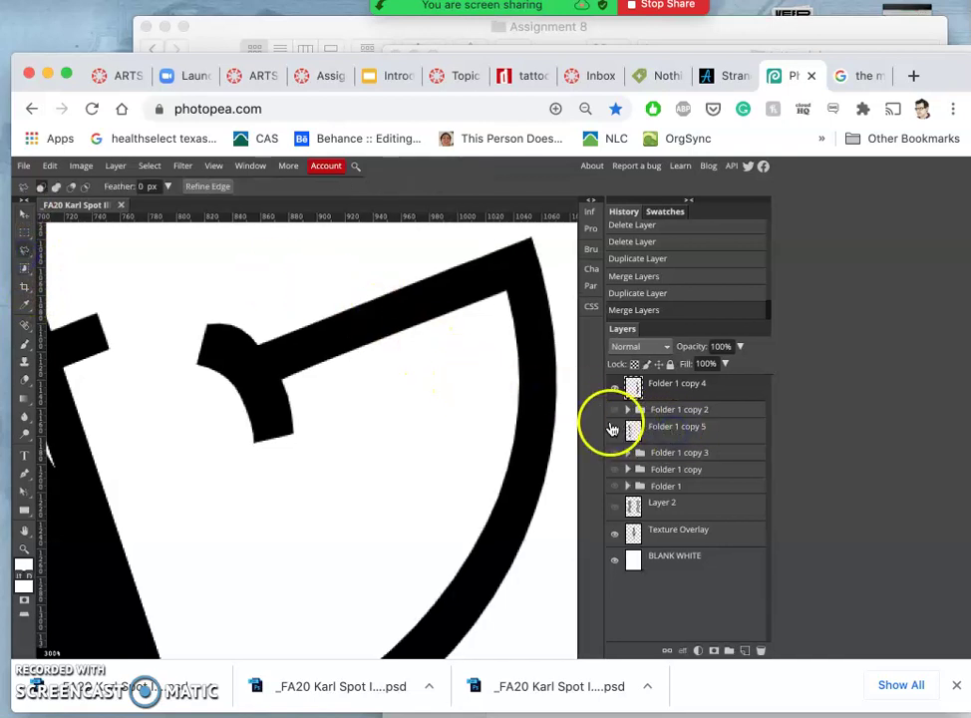
click(253, 291)
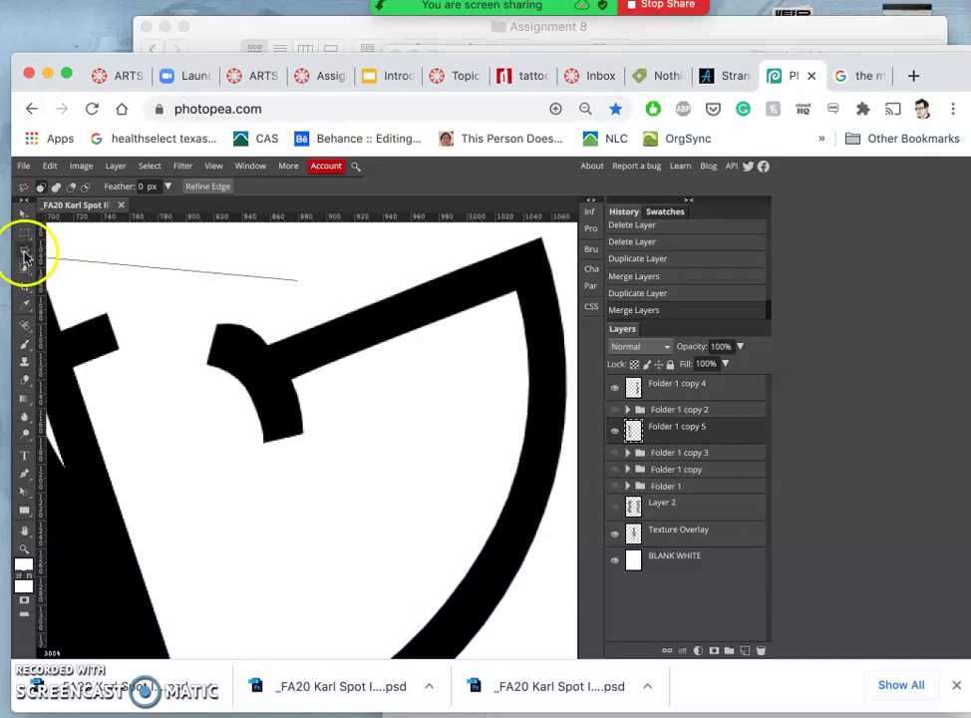
click(224, 281)
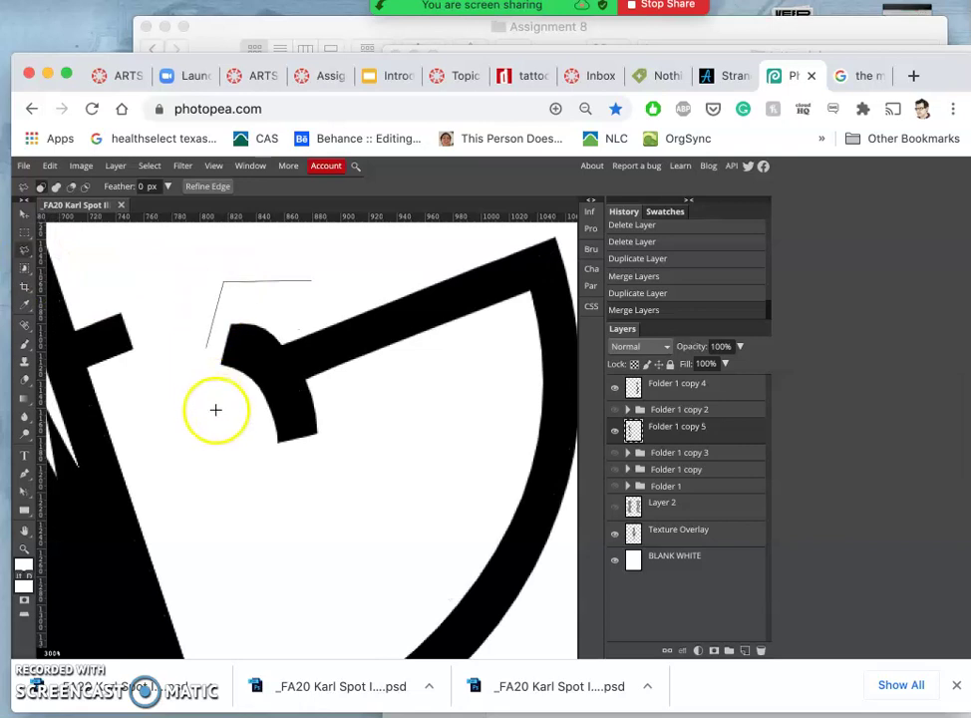
click(197, 407)
click(327, 503)
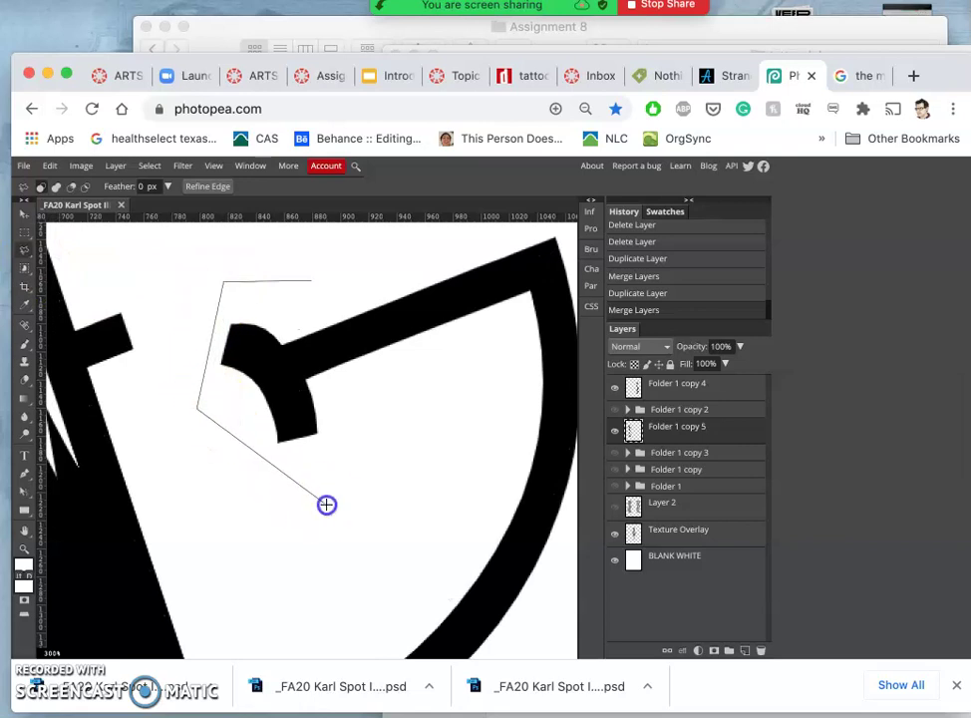
click(389, 371)
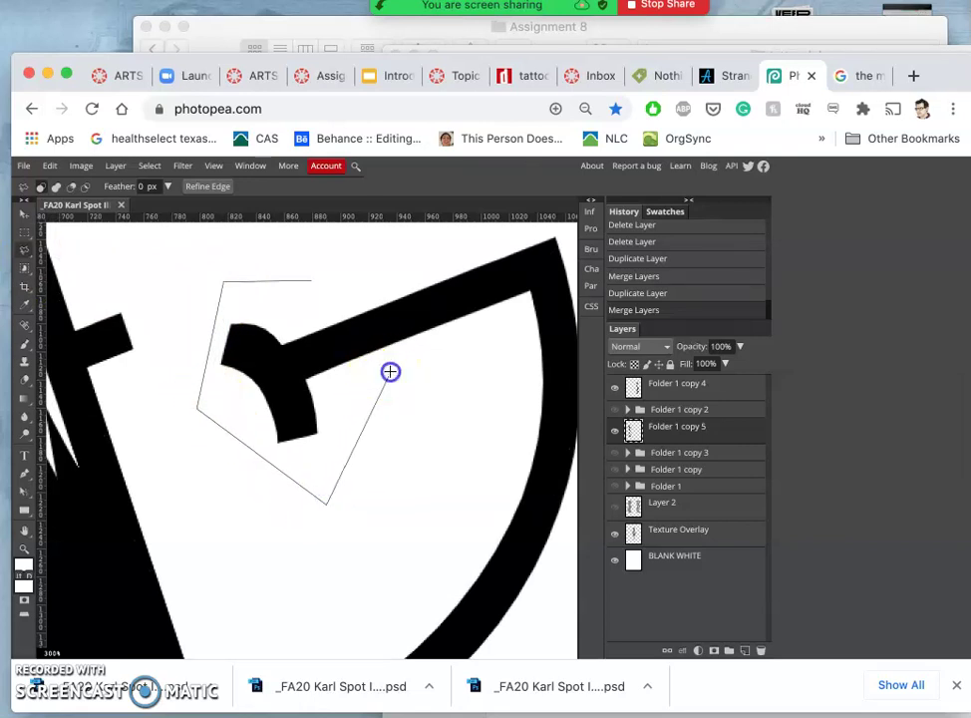
click(311, 281)
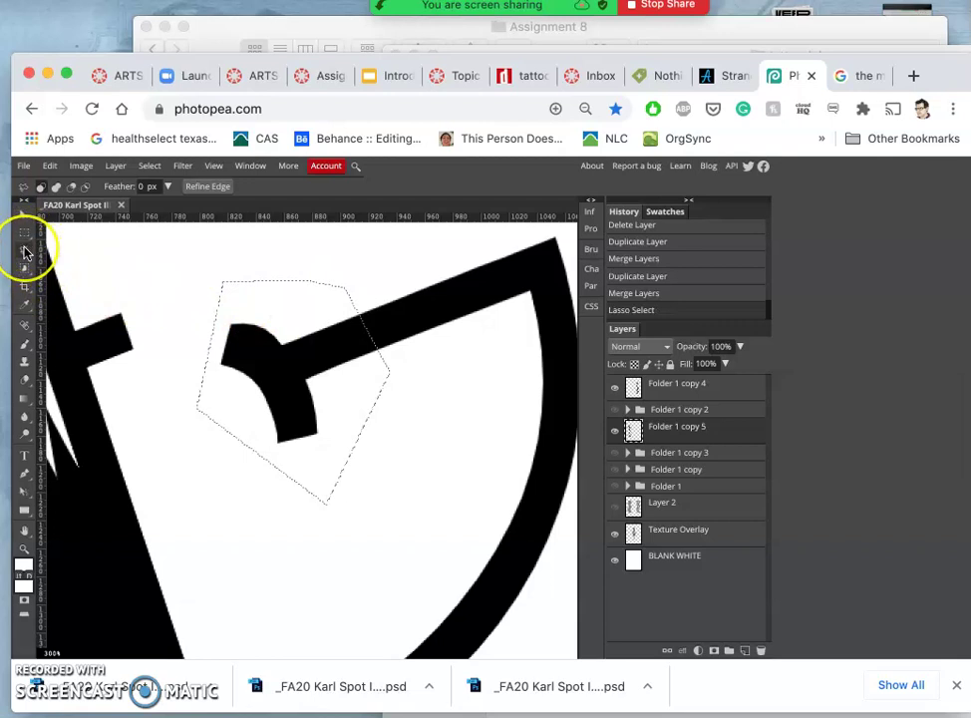
Step: Move the selected serif along the crossbar toward the G's outer curve to shorten the bar, and clear the selection
click(25, 214)
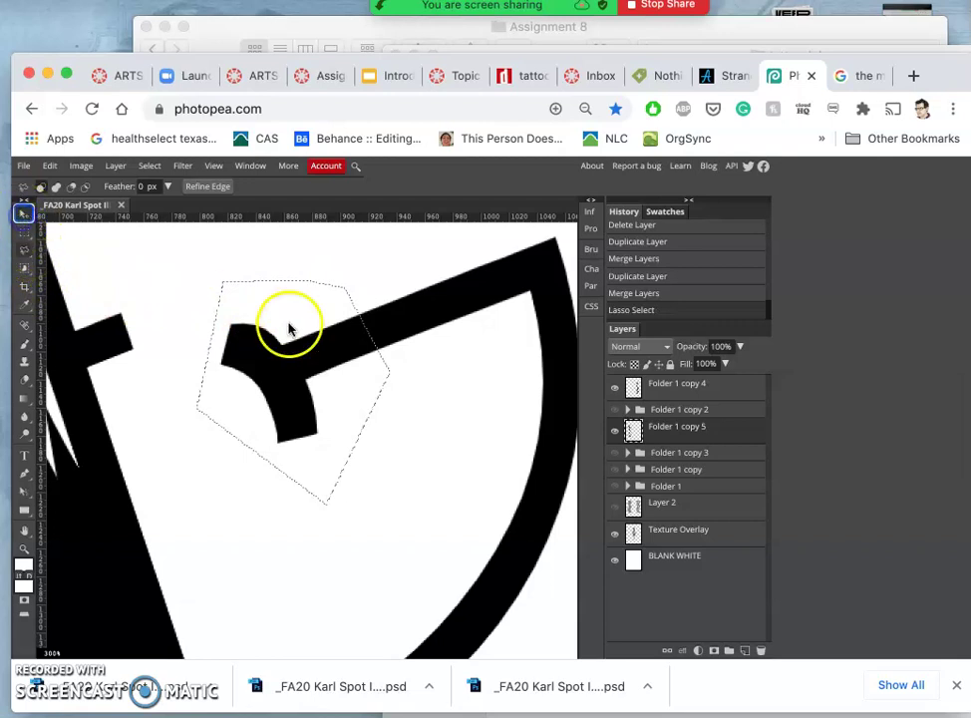
drag(337, 351, 384, 332)
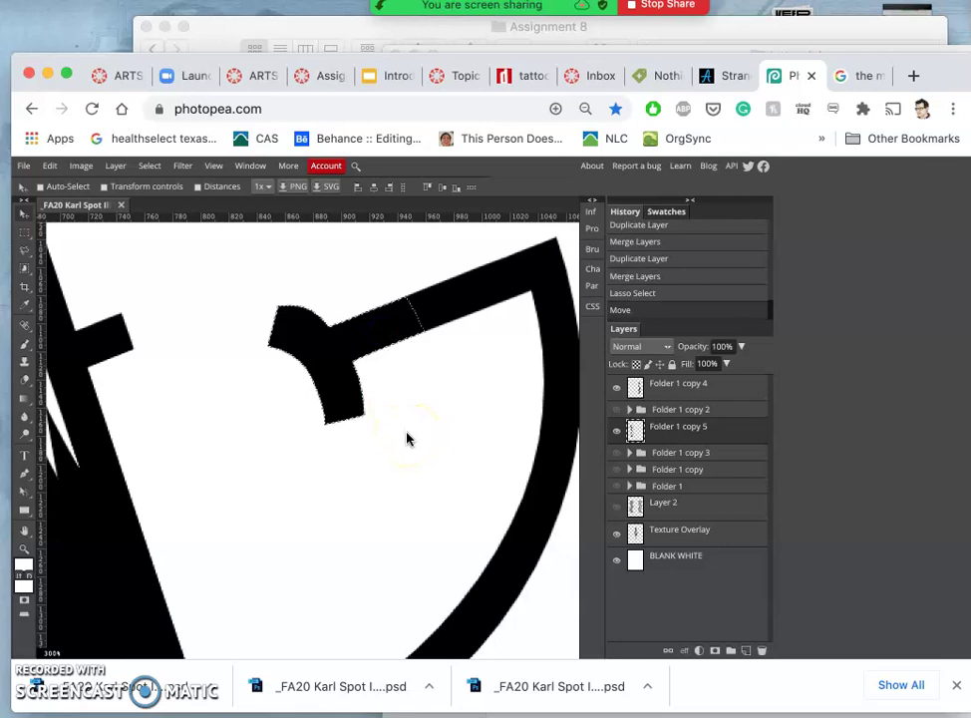
click(25, 252)
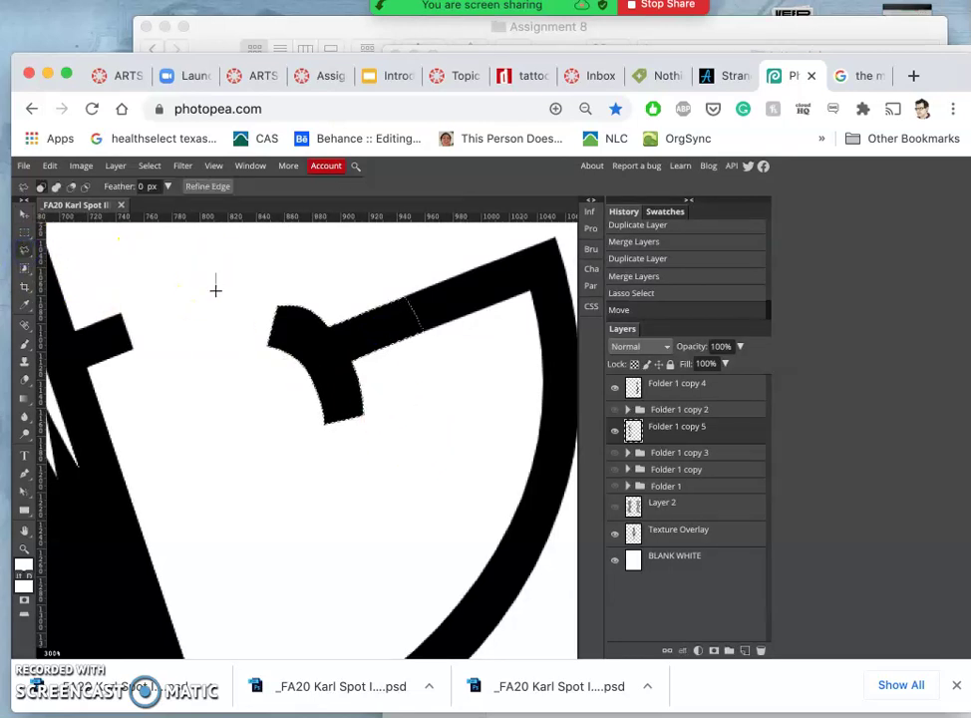
click(199, 303)
click(215, 272)
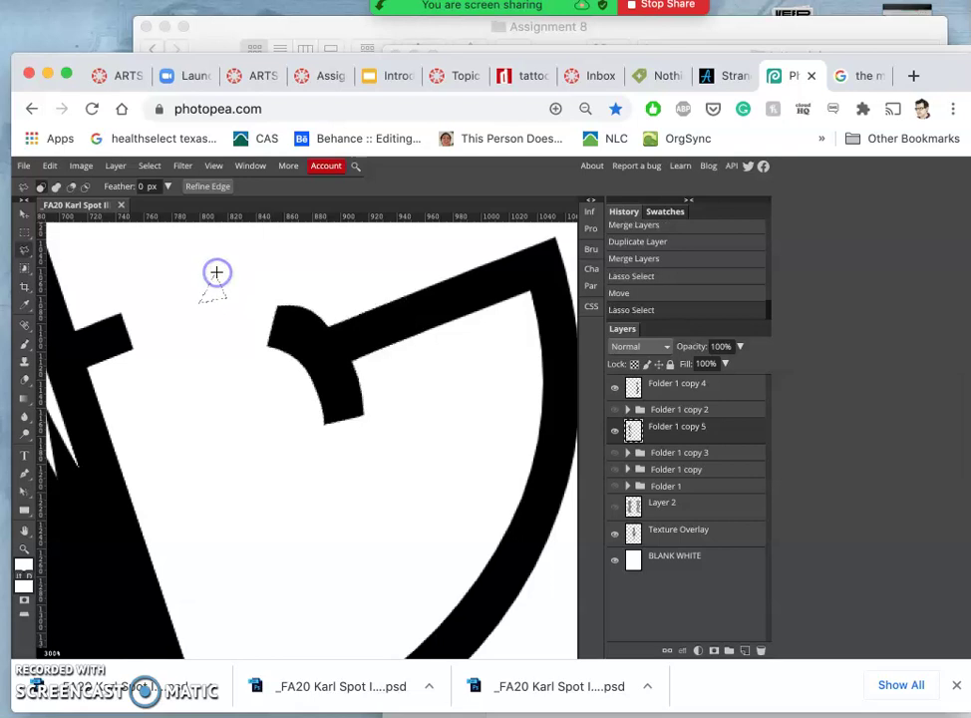
right_click(26, 254)
click(77, 251)
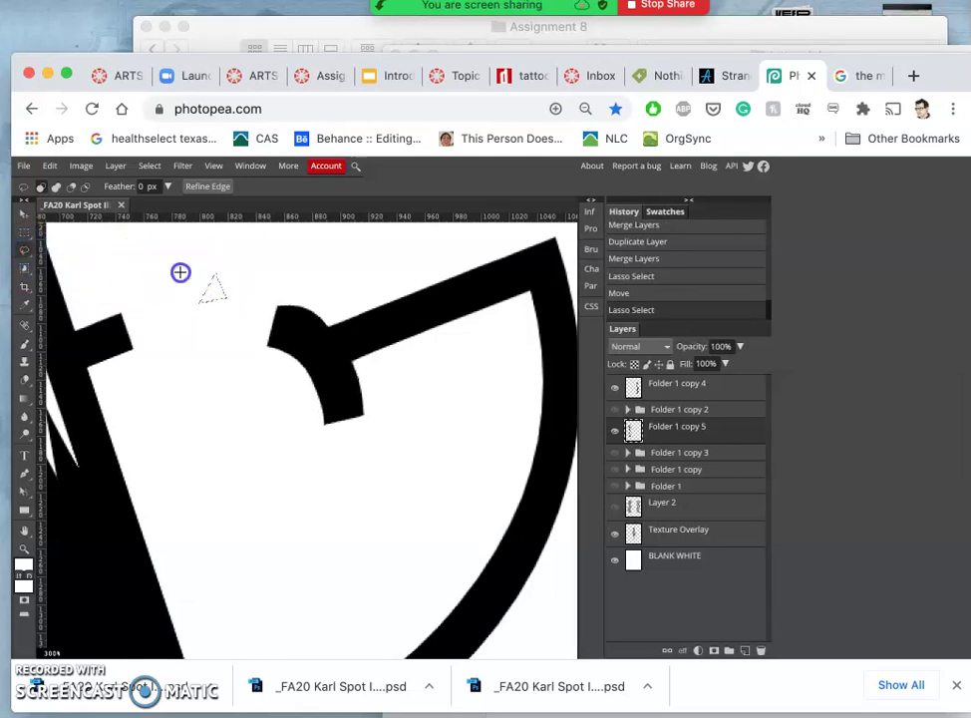
click(181, 272)
Step: Examine the reshaped G up close and against the rest of the lettering and the dagger artwork
scroll(260, 456, down, 4)
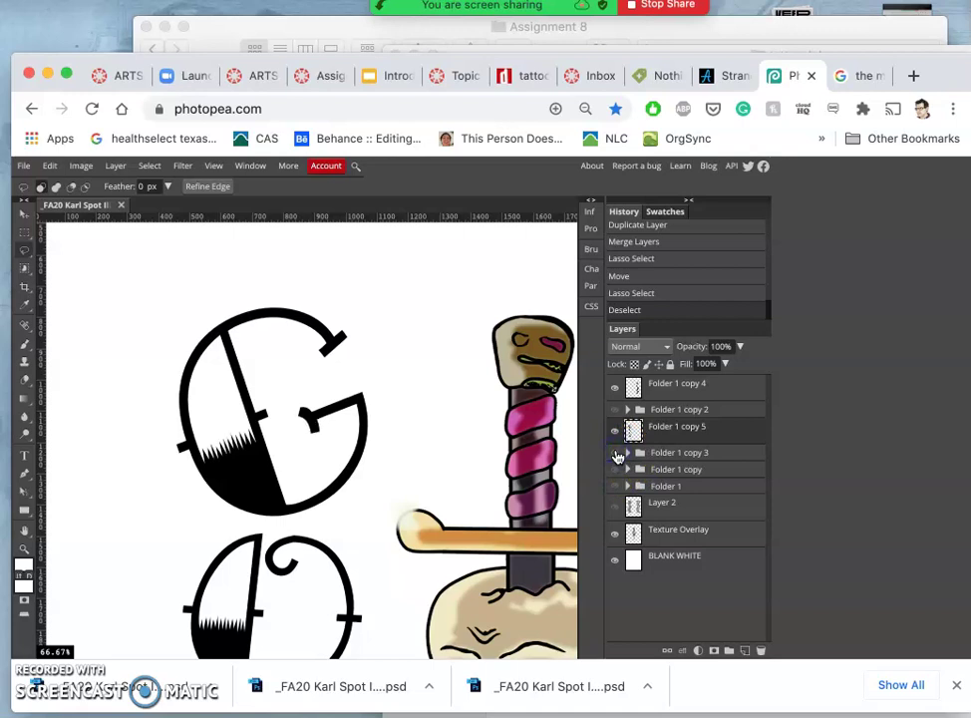
key(super+plus)
key(super+plus)
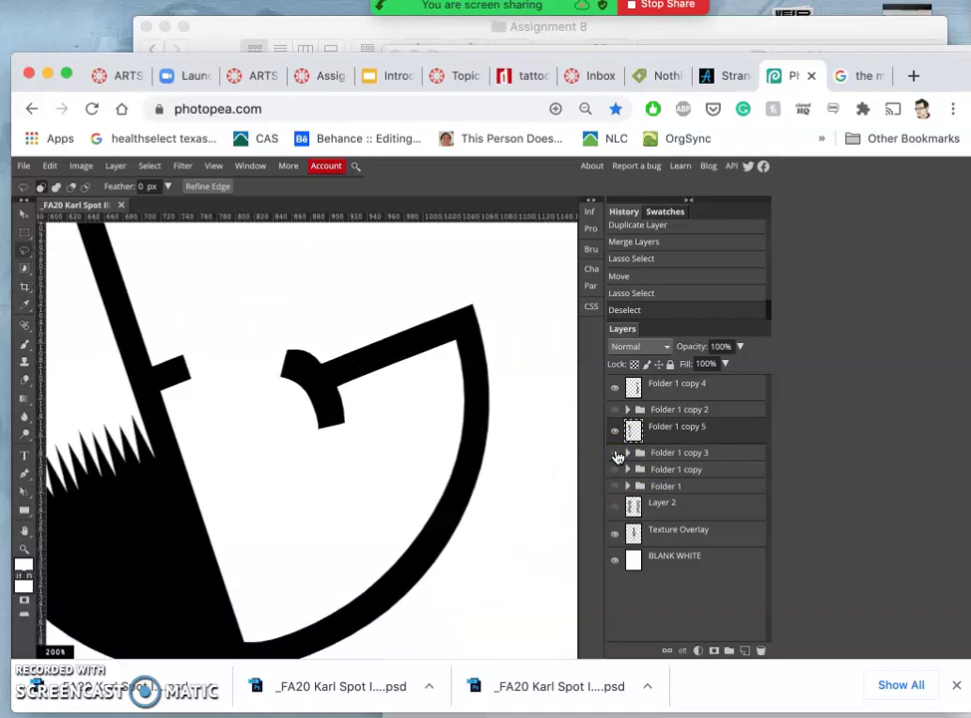
key(super+minus)
key(super+minus)
key(super+minus)
key(super+minus)
key(ctrl+minus)
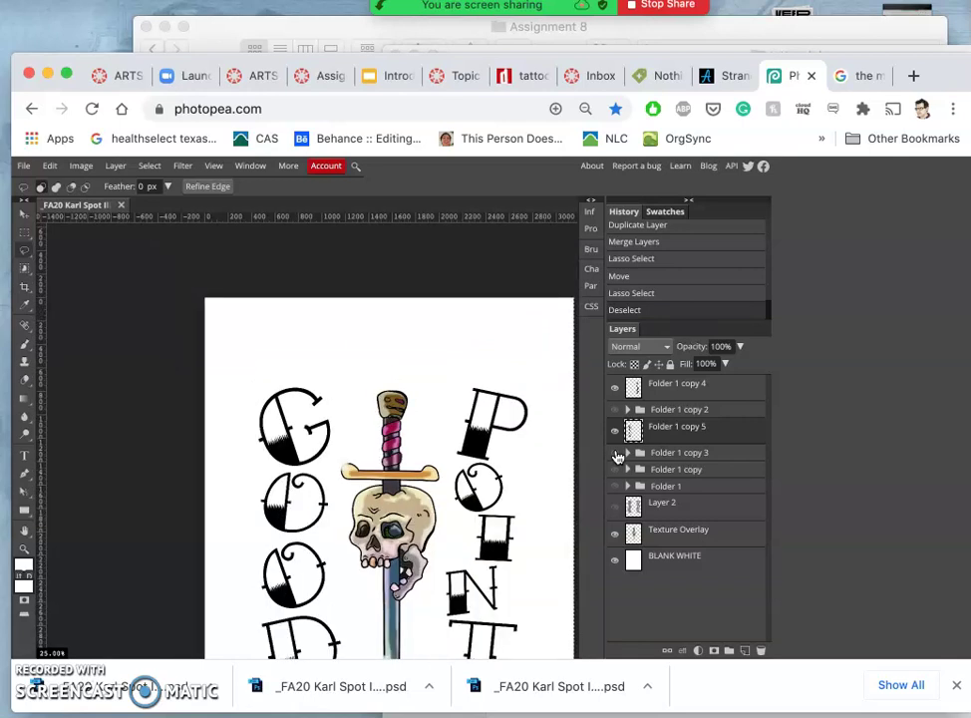
scroll(359, 469, up, 3)
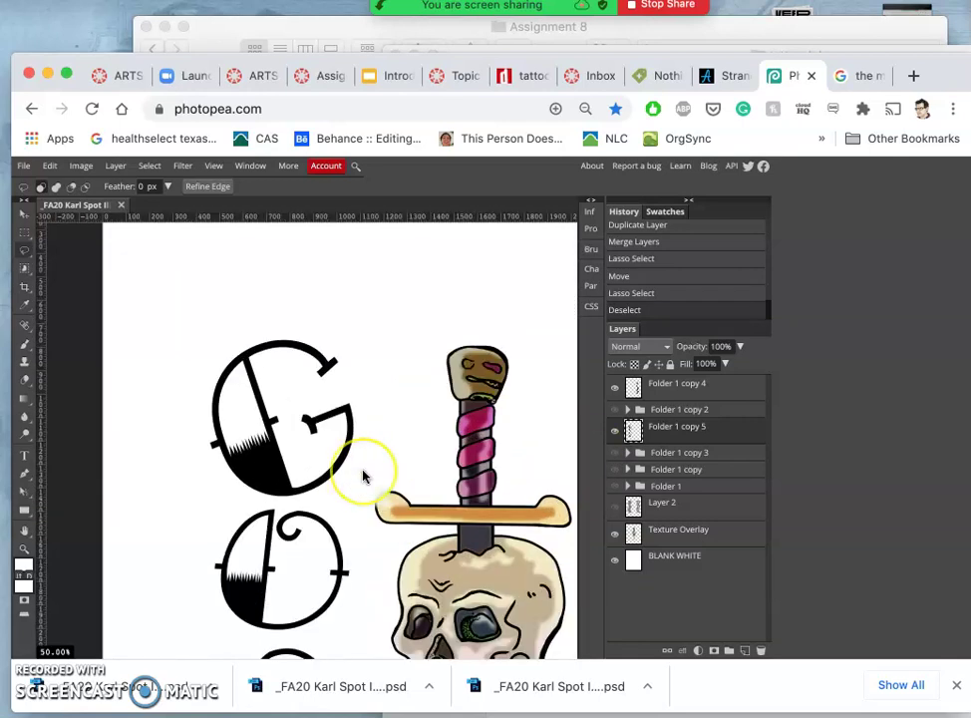
scroll(360, 474, down, 3)
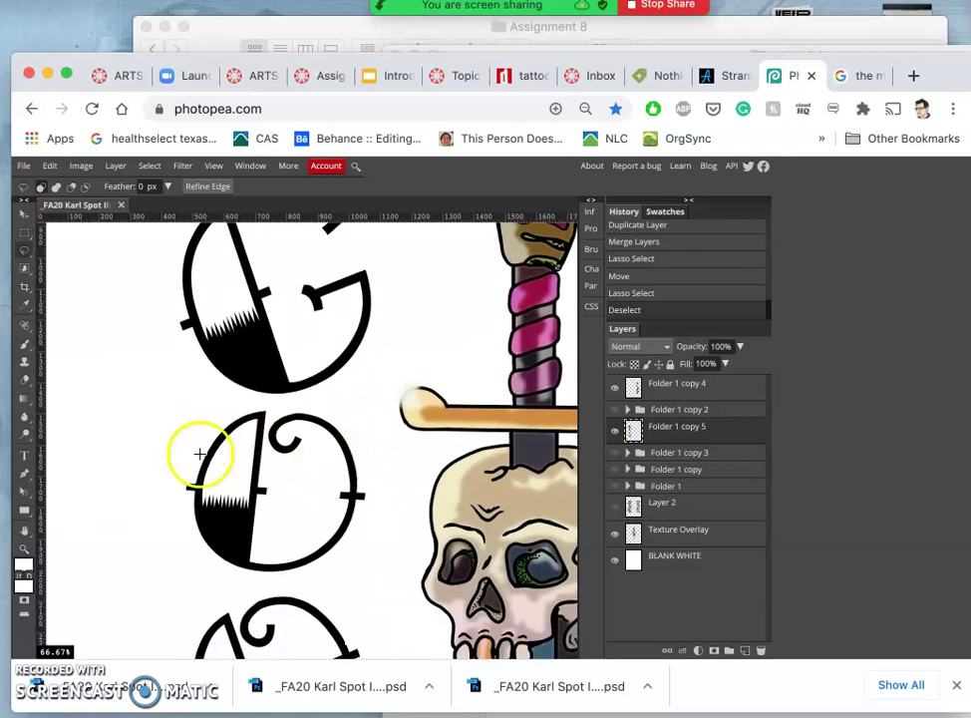
click(23, 251)
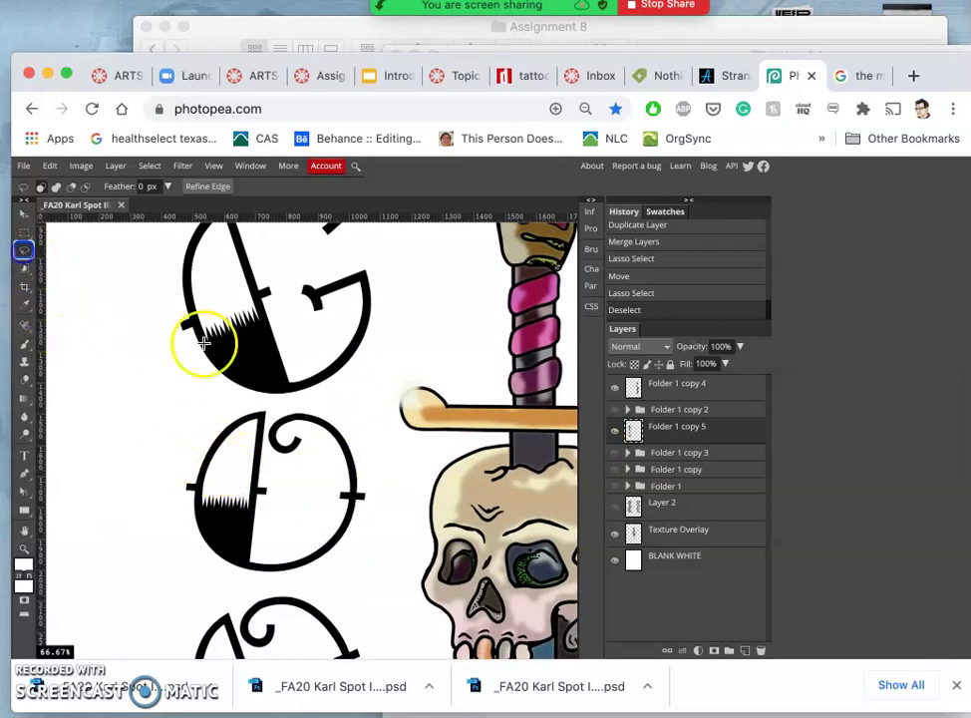
Step: Lasso the first O below the G and enlarge it to about 106% width and 108% height with Free Transform
drag(263, 403, 263, 404)
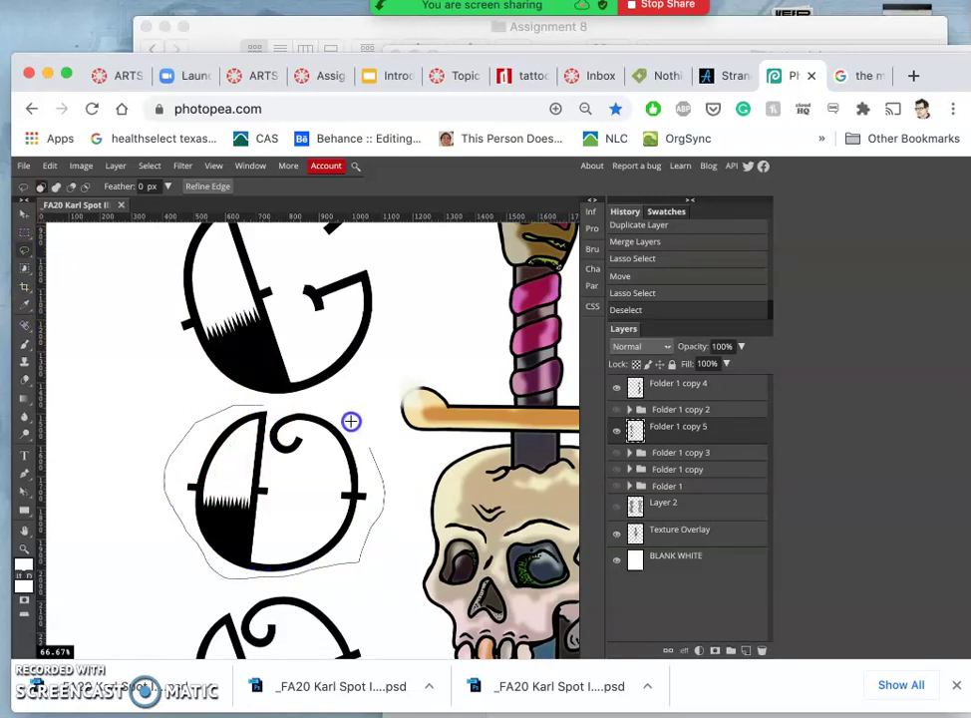
drag(243, 405, 243, 403)
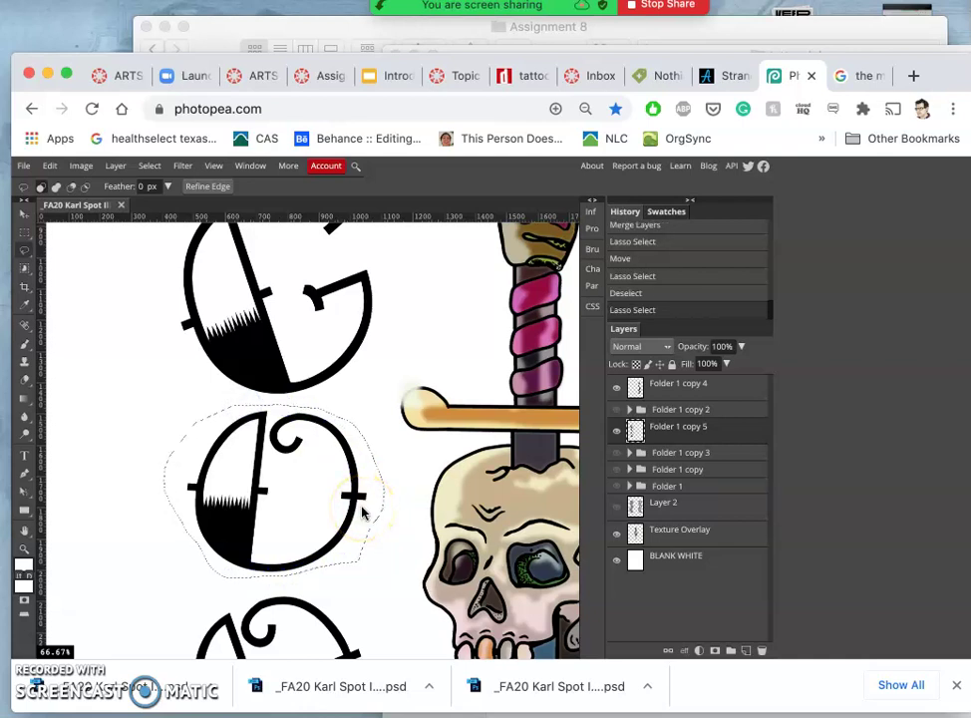
key(ctrl+alt+t)
drag(273, 577, 271, 592)
drag(162, 498, 147, 493)
Step: Warp the enlarged first O by pulling its upper-left corner outward, and apply the transform
right_click(239, 456)
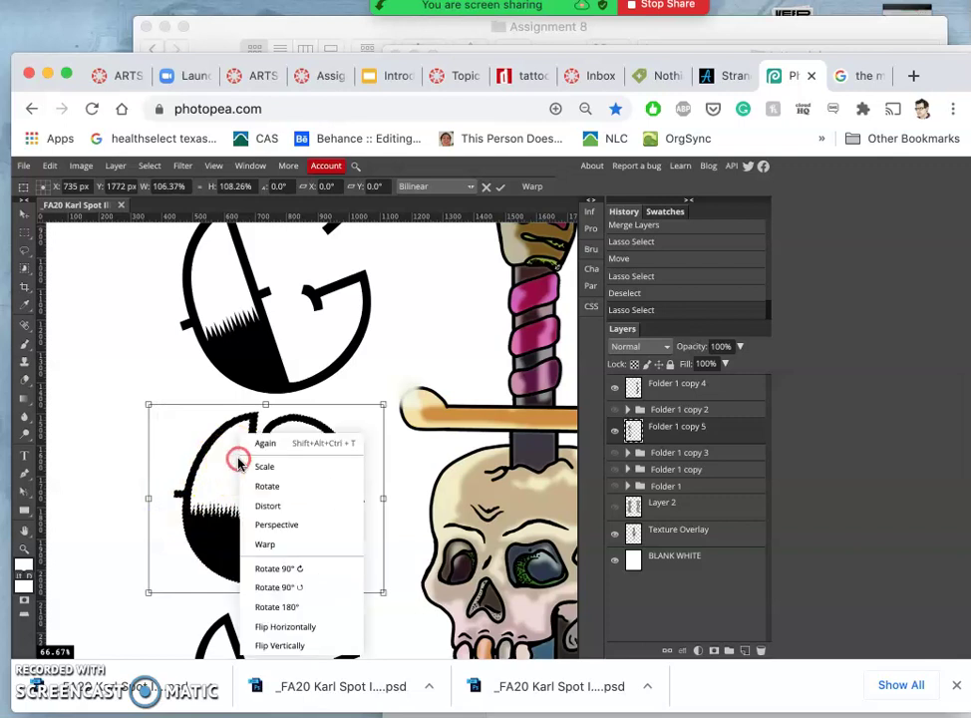
click(278, 544)
drag(175, 417, 149, 401)
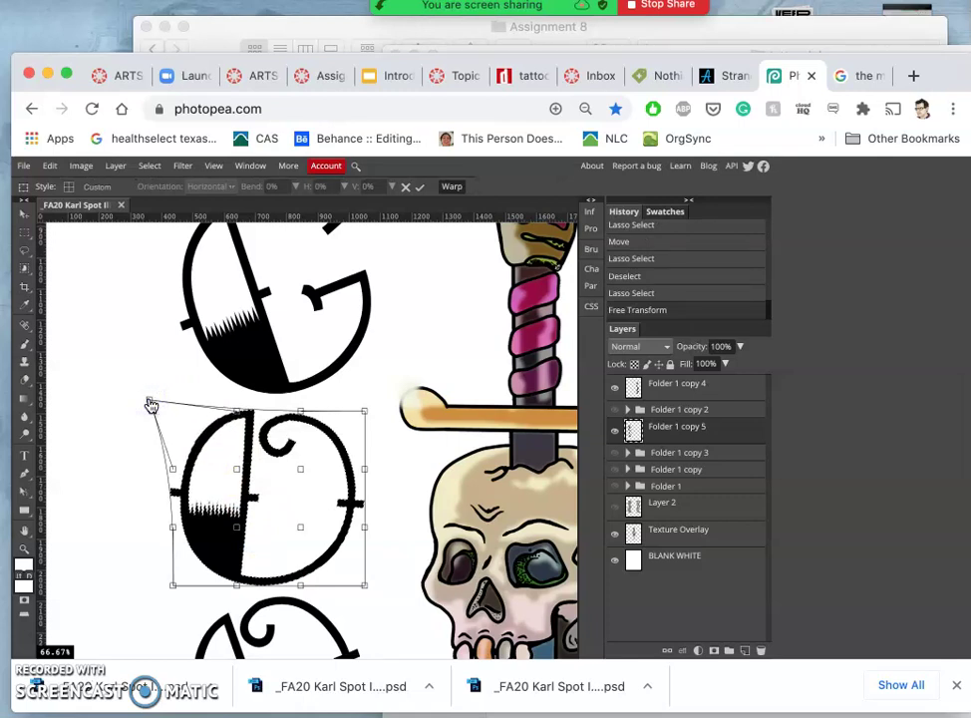
key(Return)
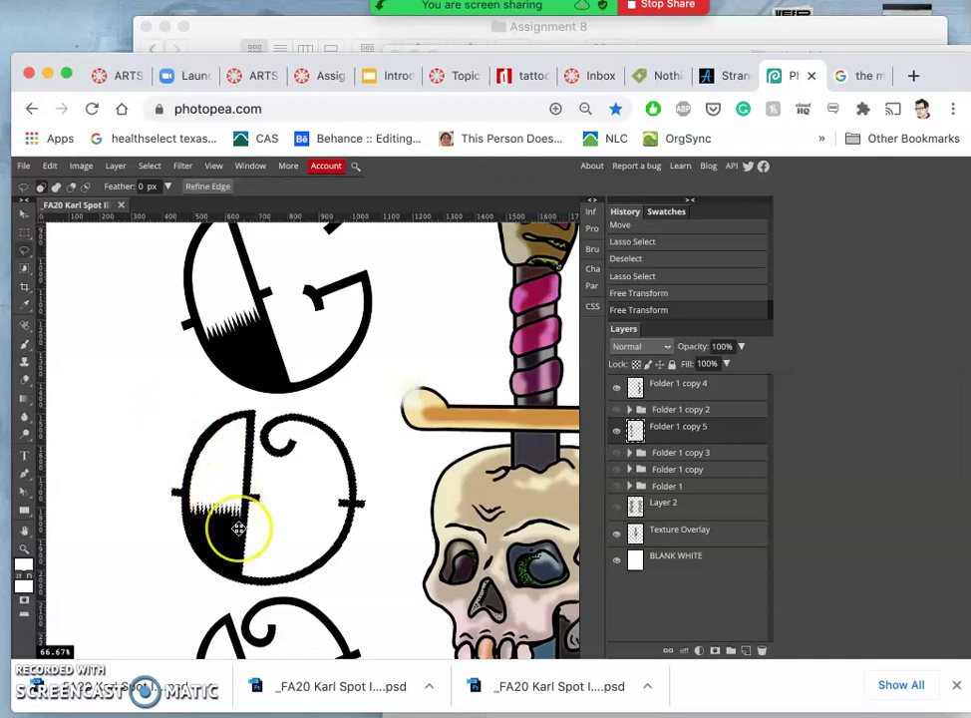
Step: Draw a freehand lasso selection around the second O, between the first O and the D
scroll(239, 529, down, 10)
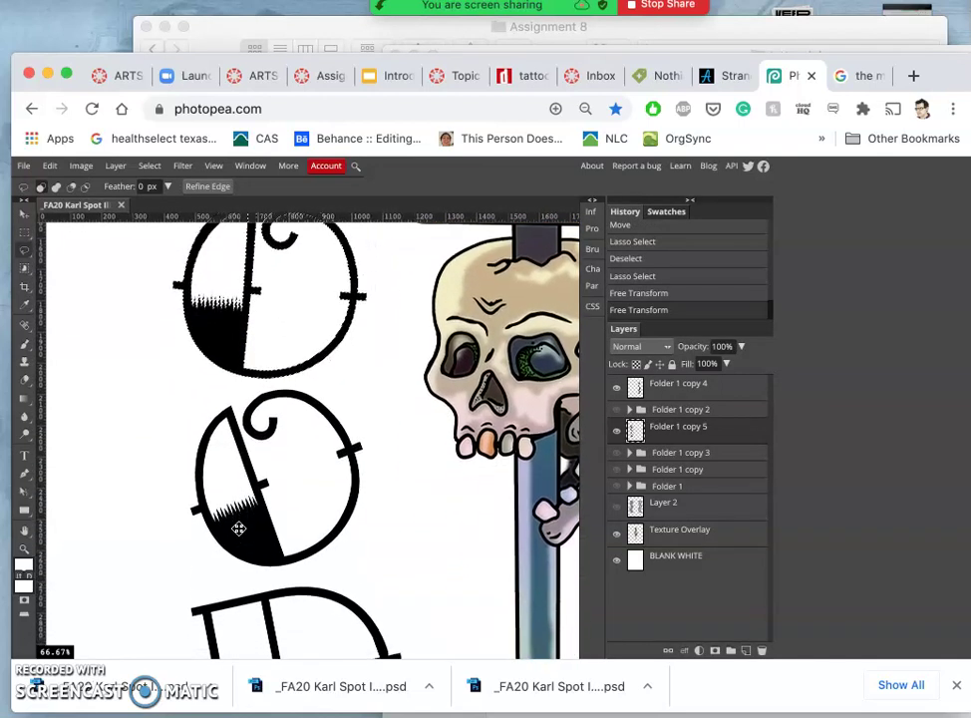
click(23, 248)
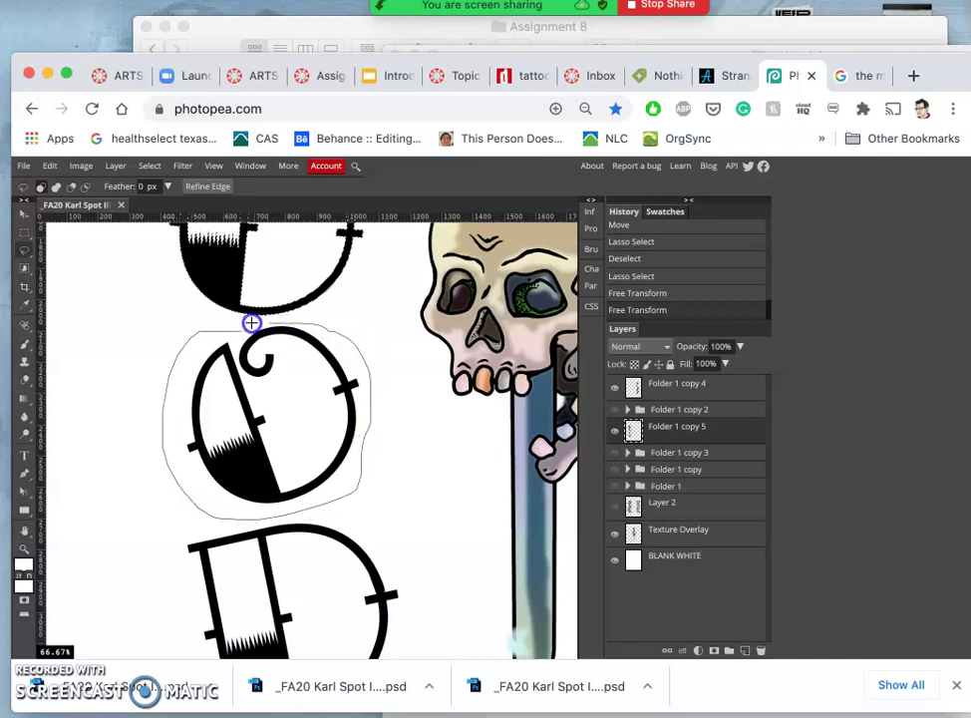
drag(226, 330, 210, 335)
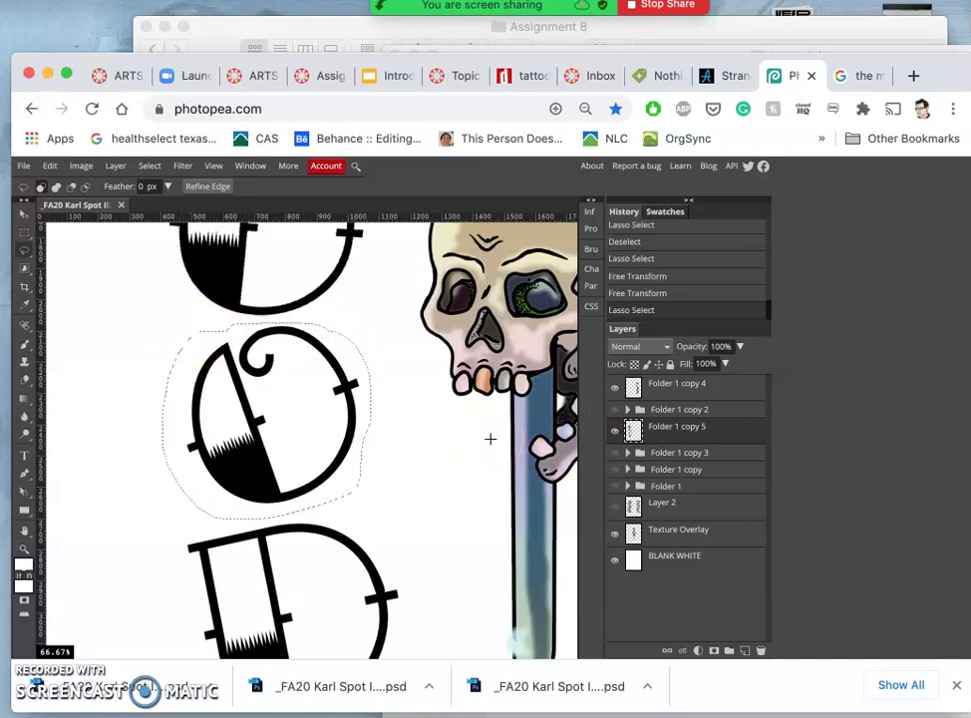
Step: Warp the selected second O by pulling its lower-right corner slightly outward, and apply the transform
key(ctrl+t)
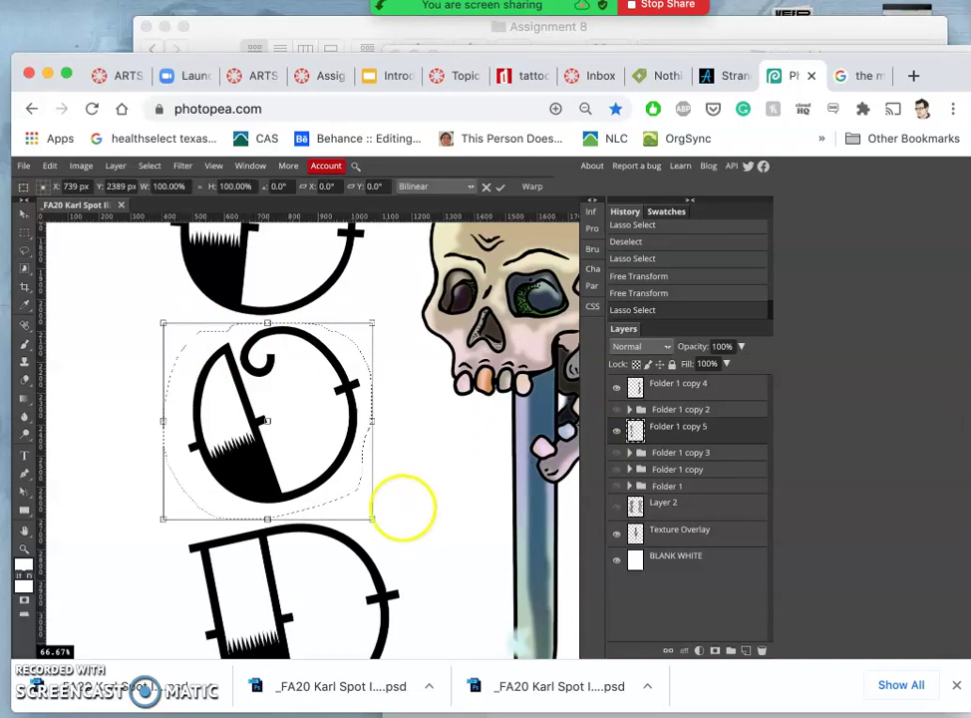
right_click(345, 438)
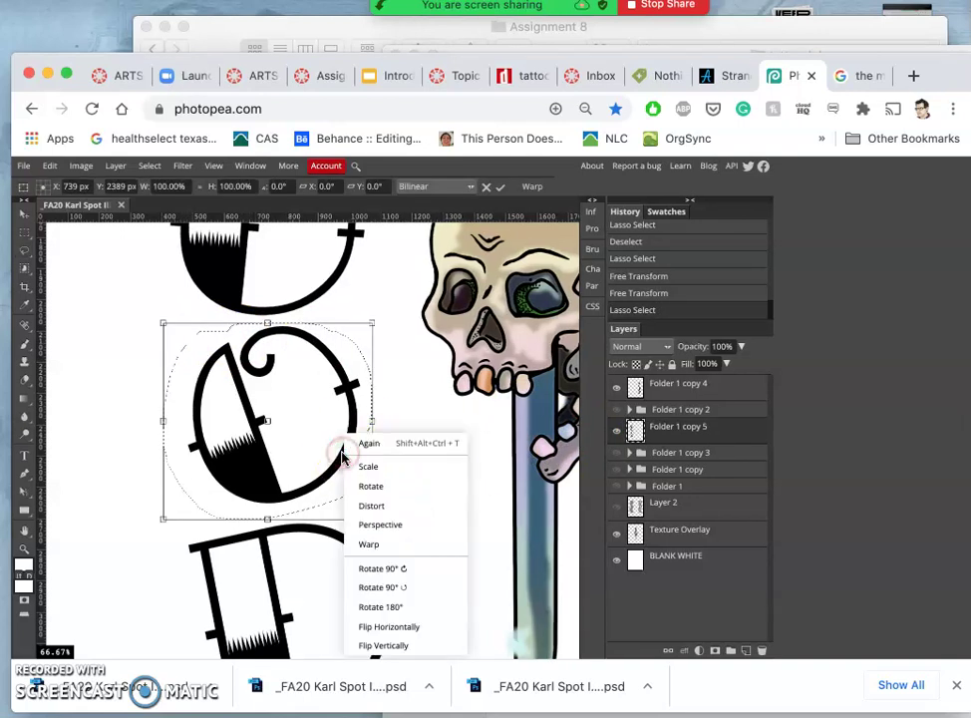
click(369, 544)
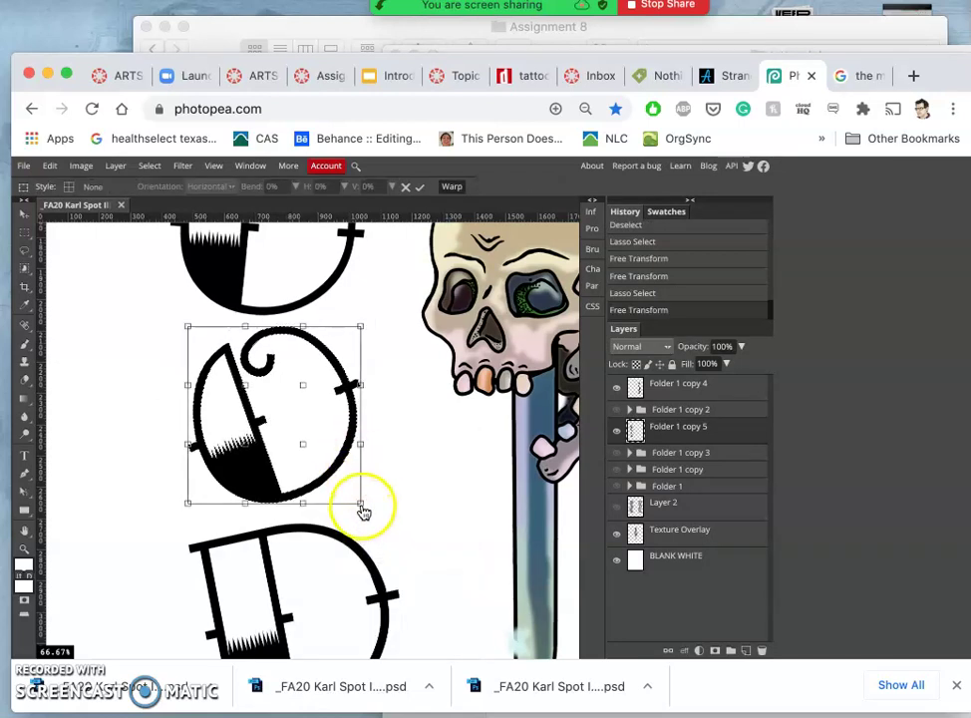
drag(368, 517, 371, 510)
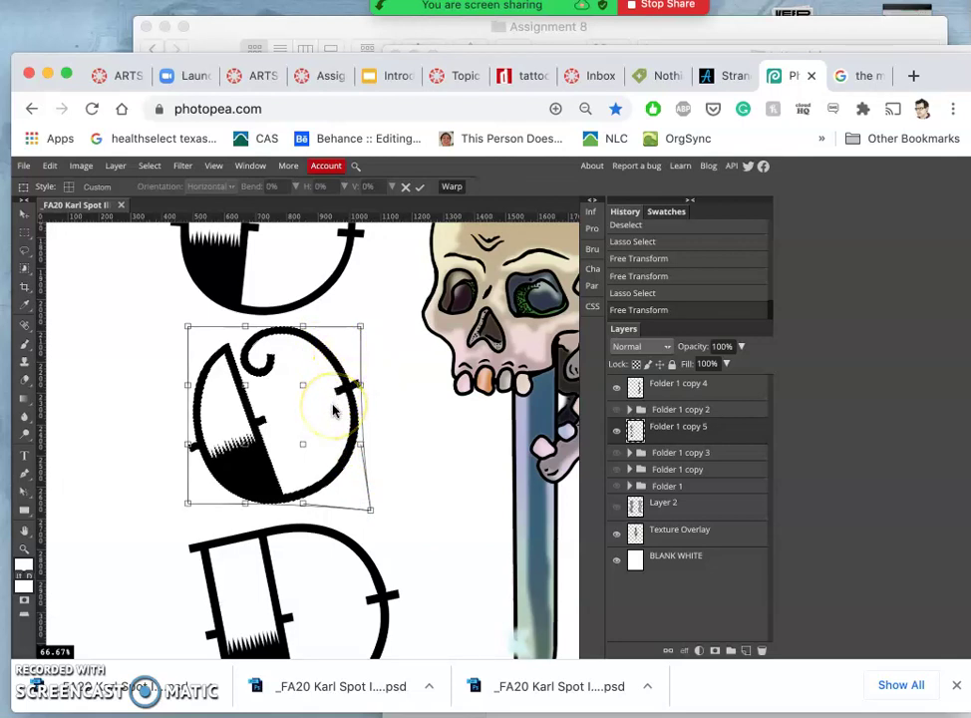
key(Return)
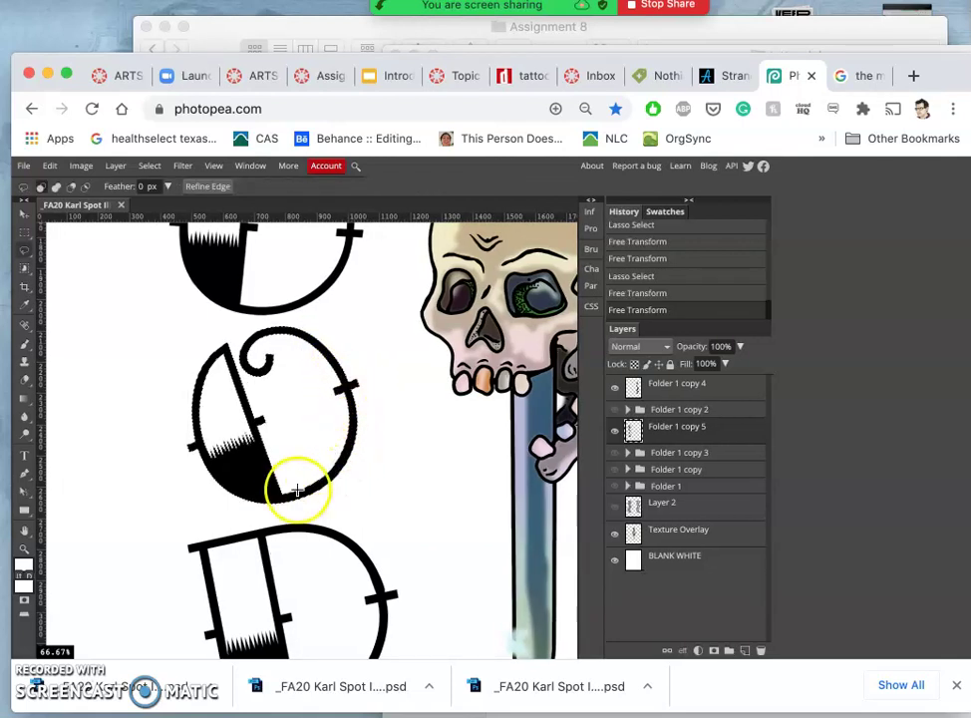
Step: Lasso the whole D, adding the missed strip along its upper edge to the selection
scroll(358, 499, down, 3)
scroll(358, 498, down, 4)
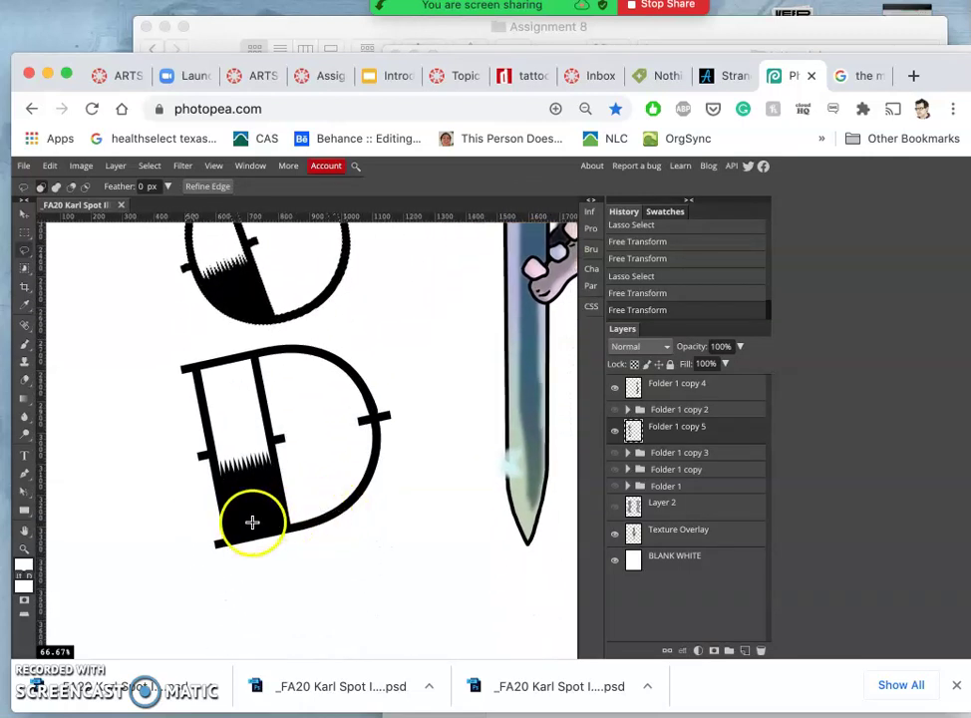
click(25, 252)
drag(202, 353, 167, 361)
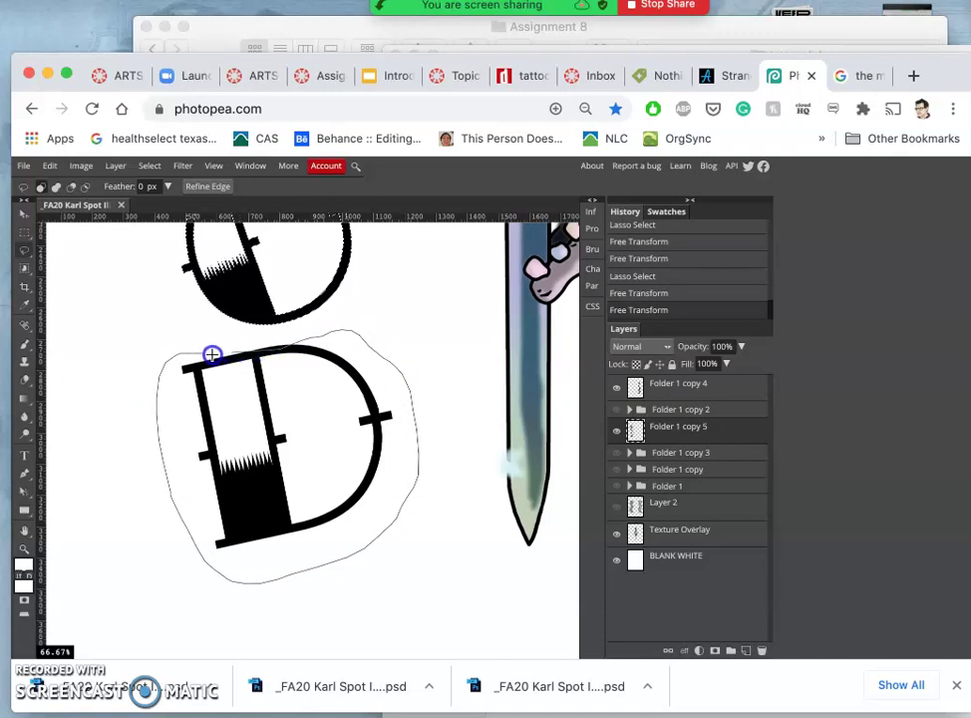
drag(212, 355, 212, 355)
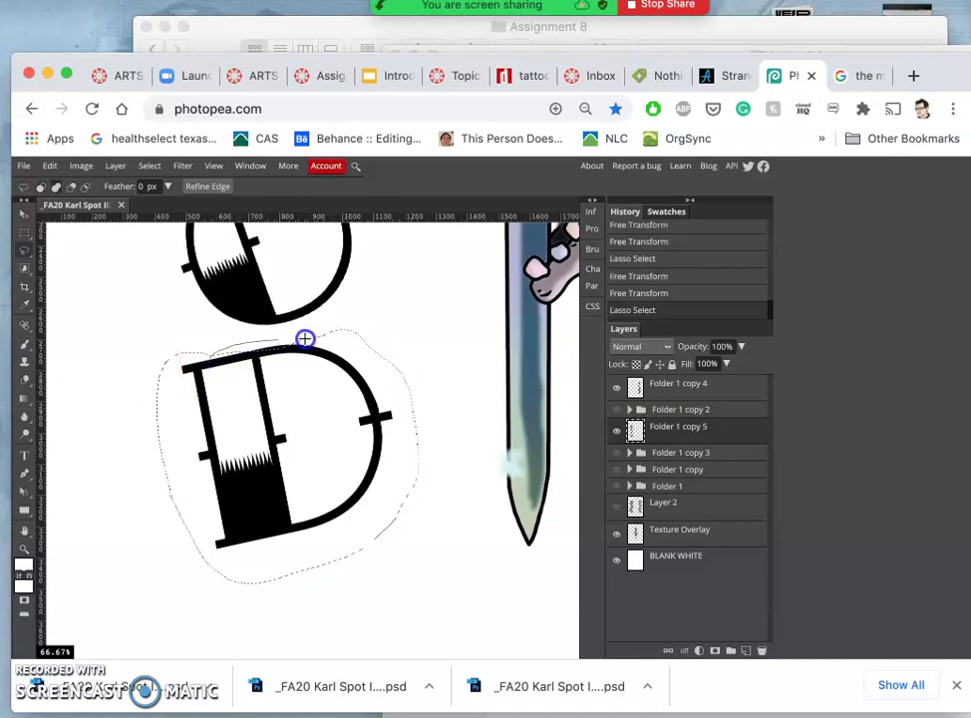
drag(236, 383, 205, 355)
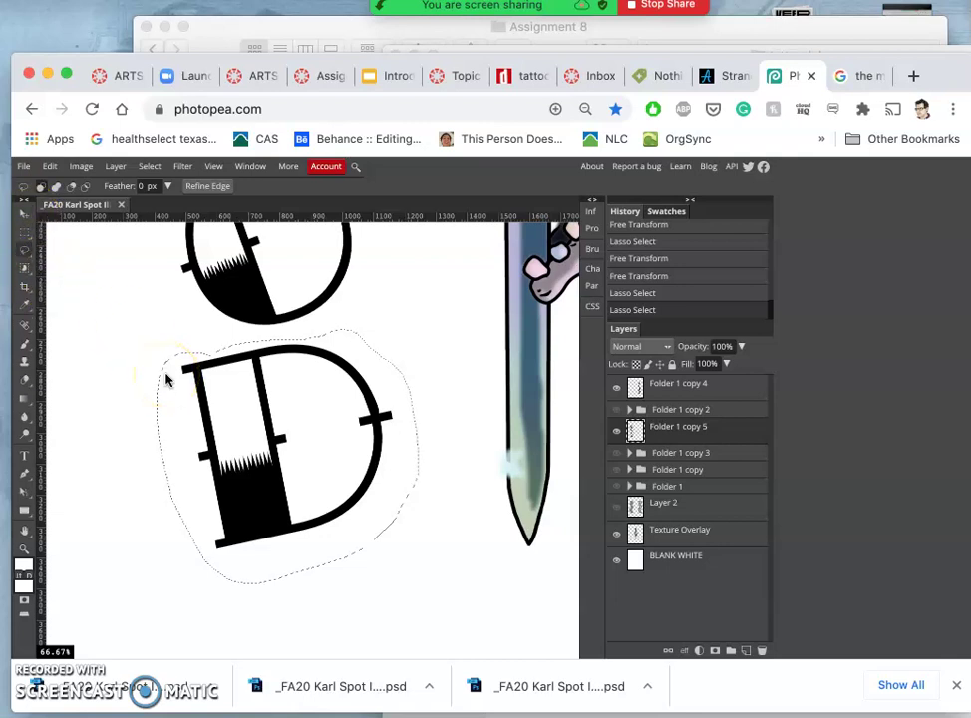
Step: Warp the D by pulling its lower-right and upper-left corners outward and pushing its lower left side inward, and apply the transform
key(ctrl+t)
right_click(357, 474)
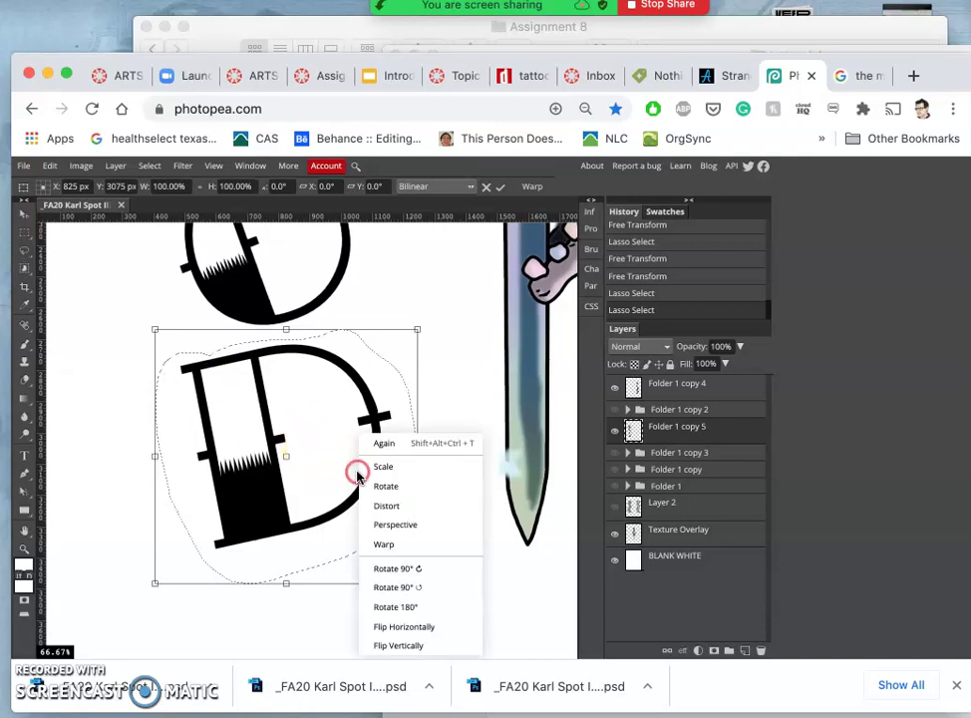
click(383, 544)
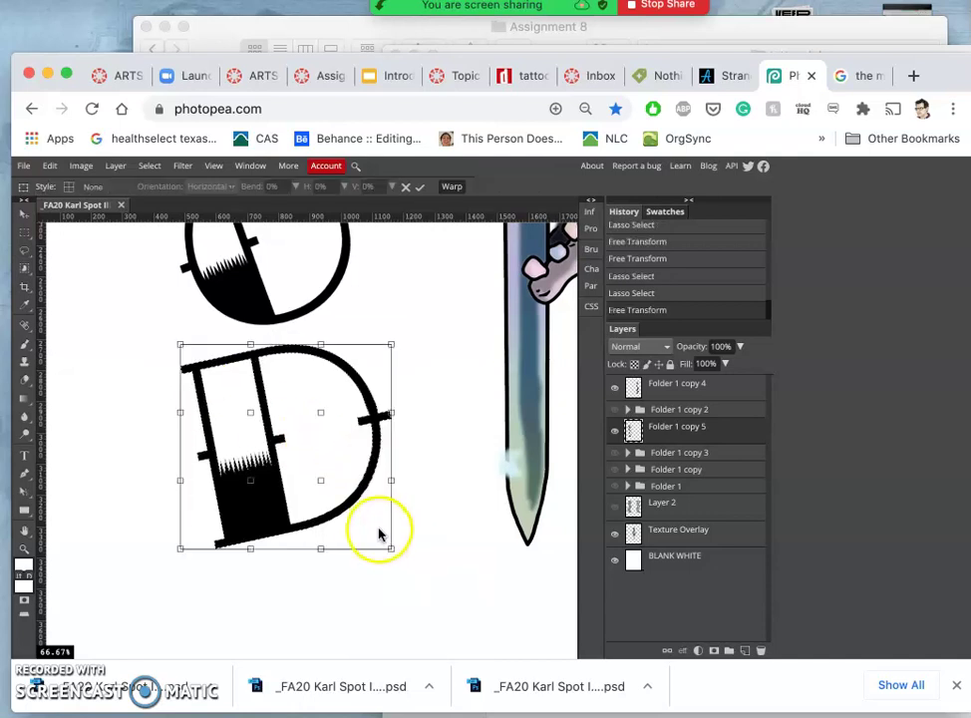
drag(390, 547, 400, 553)
drag(181, 346, 175, 340)
drag(181, 480, 188, 473)
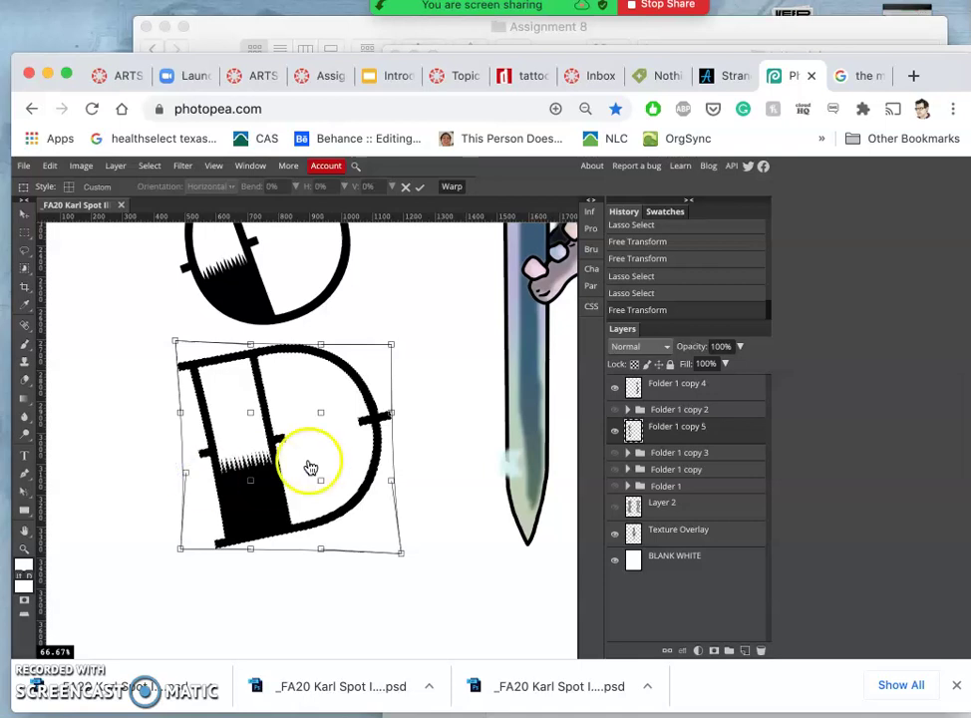
key(Return)
Step: Examine the reshaped GOOD letters beside the dagger and skull artwork, and the POINT letters on its other side
scroll(433, 332, up, 5)
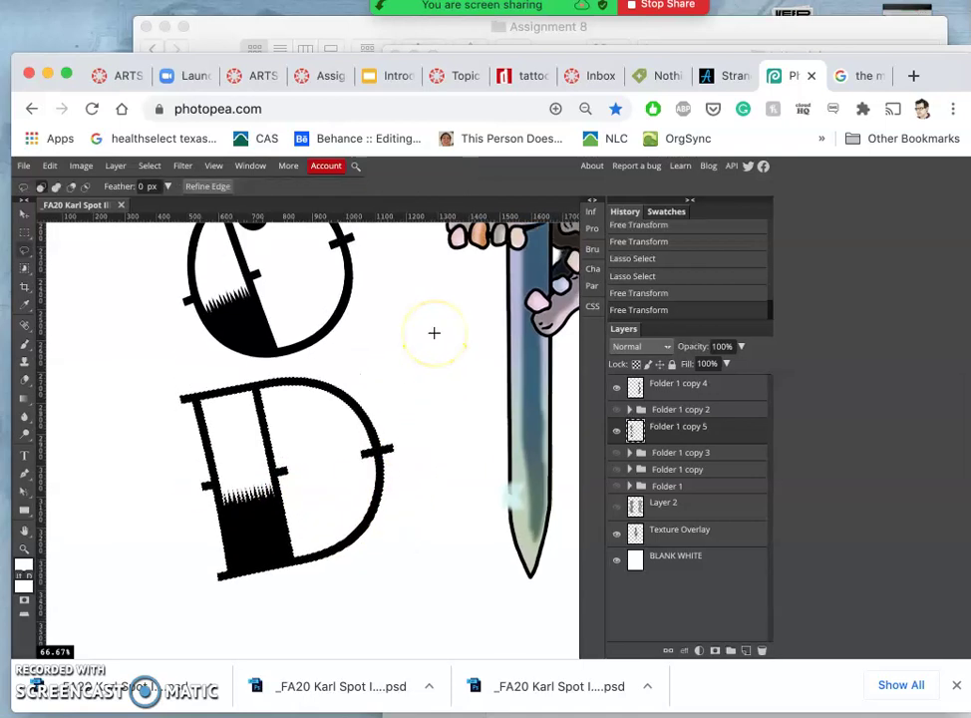
scroll(433, 332, up, 5)
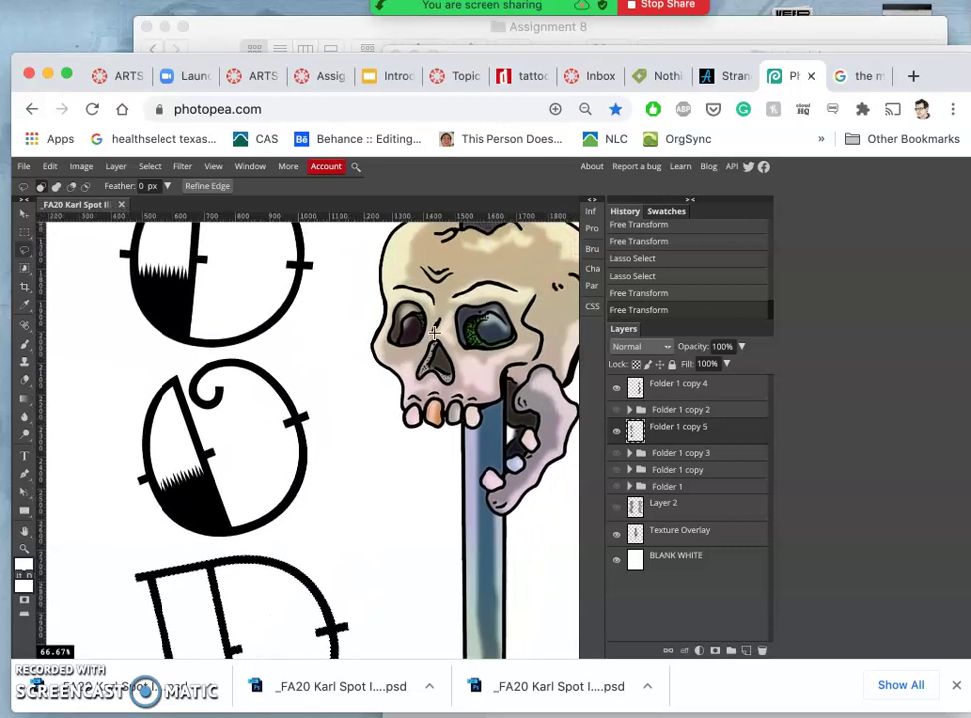
scroll(434, 332, up, 5)
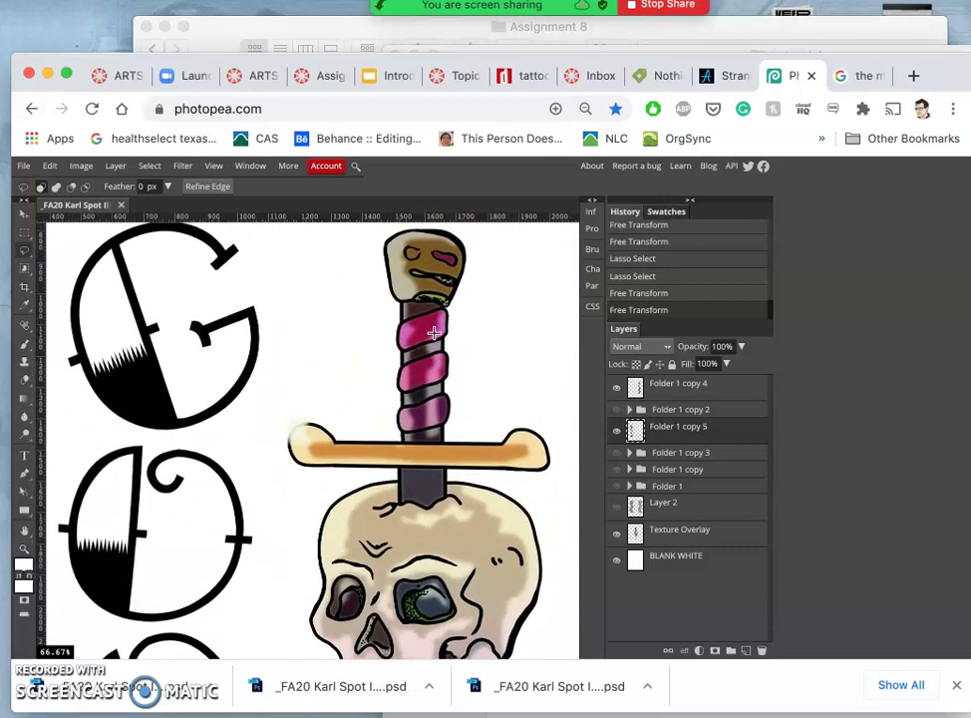
scroll(433, 332, down, 5)
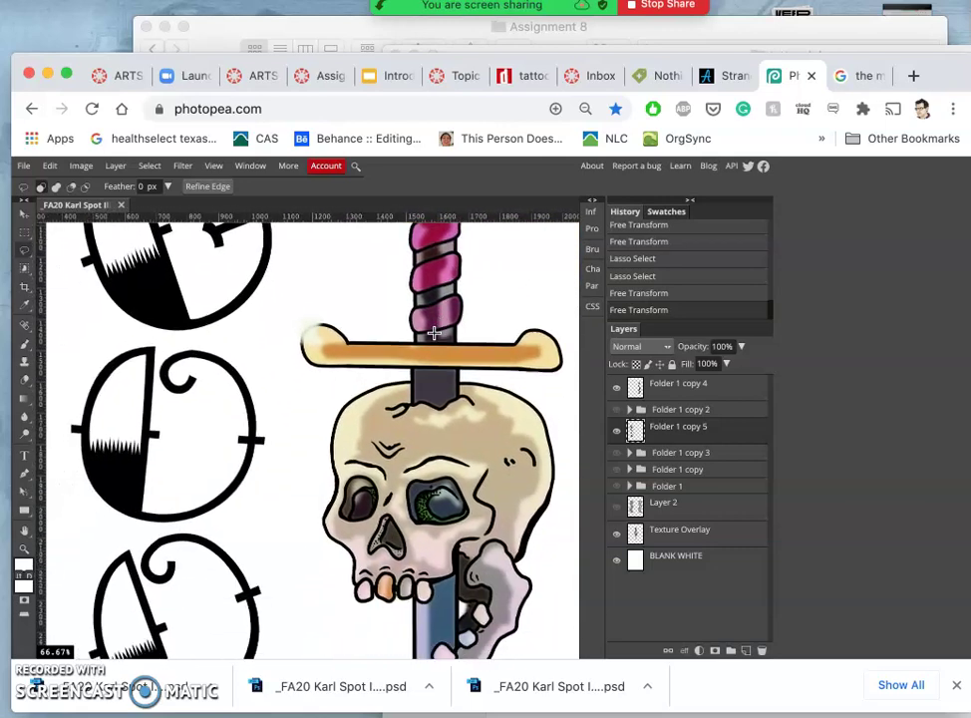
scroll(434, 331, down, 2)
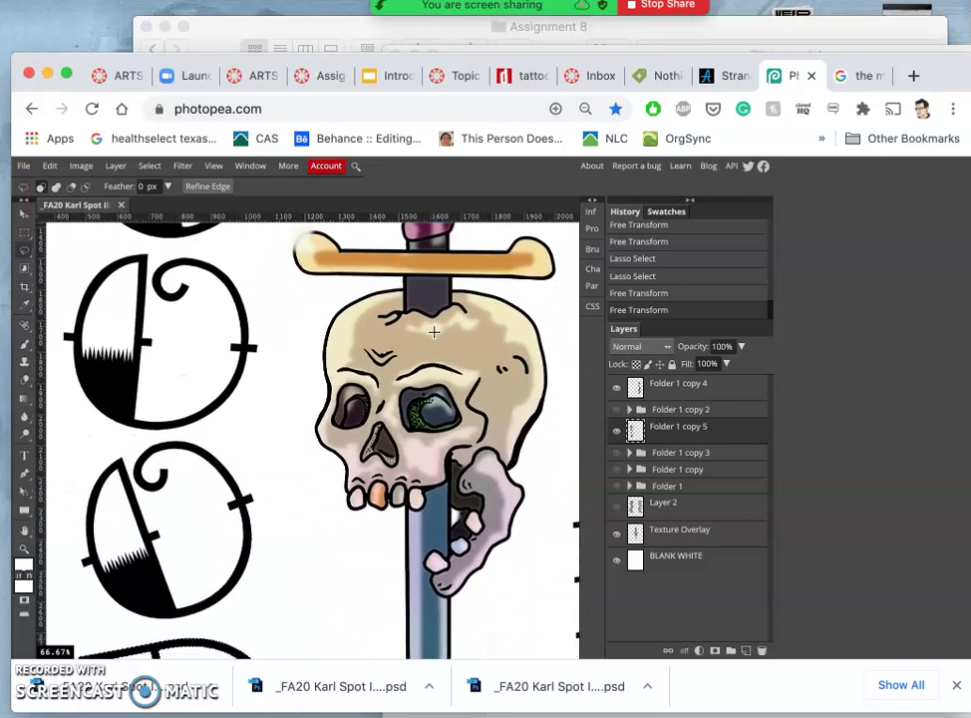
scroll(434, 332, right, 5)
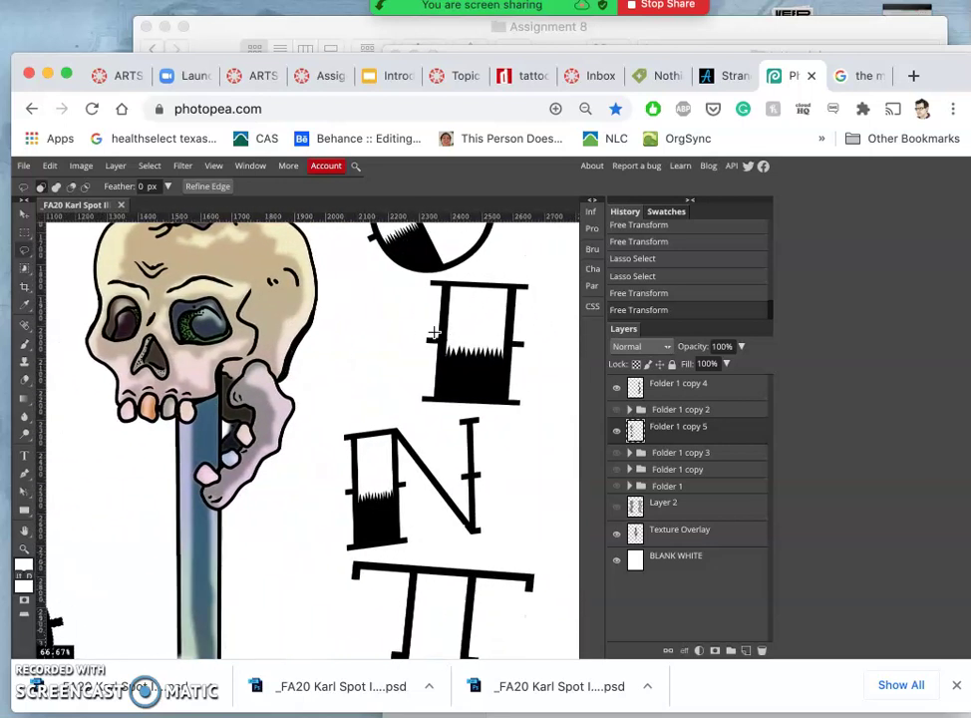
scroll(433, 332, down, 4)
scroll(434, 332, right, 2)
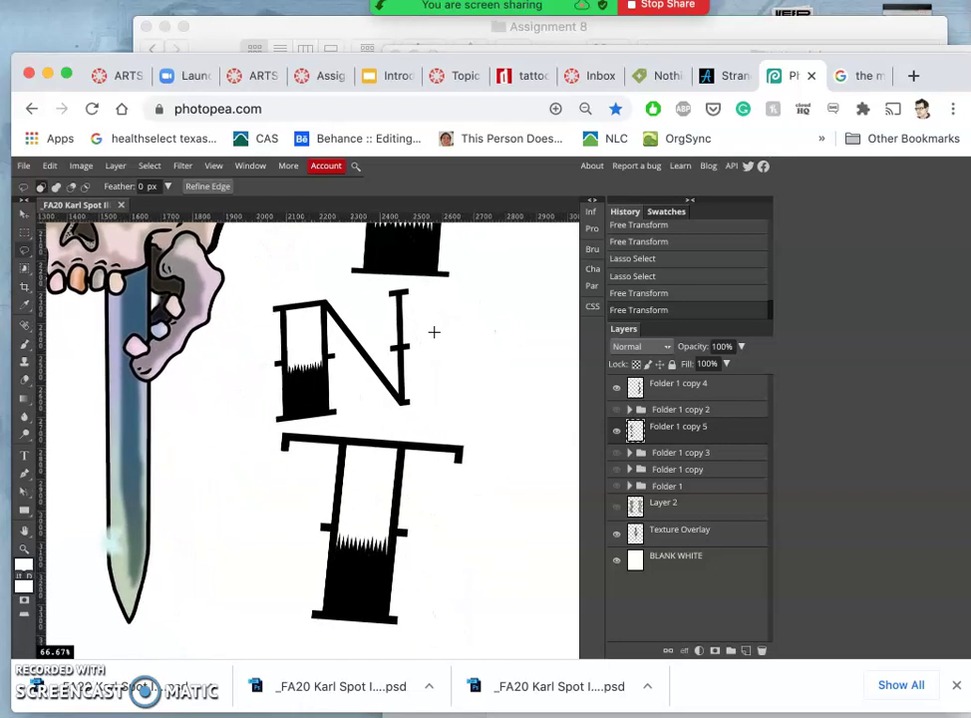
scroll(433, 332, right, 1)
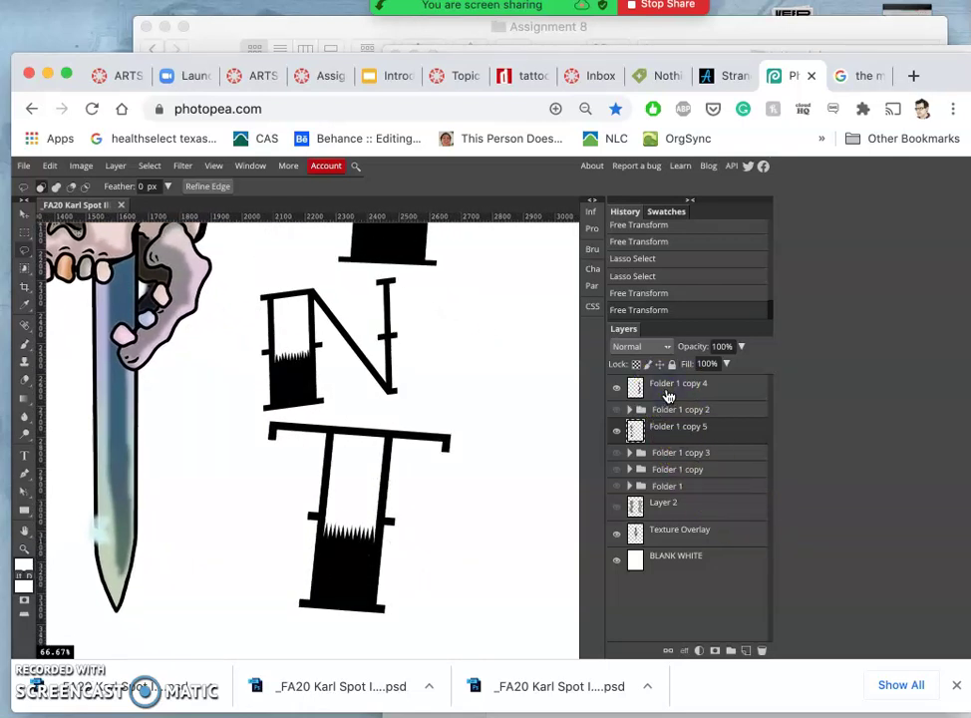
Step: On the Folder 1 copy 4 layer, draw a freehand lasso selection around the T of POINT
click(669, 391)
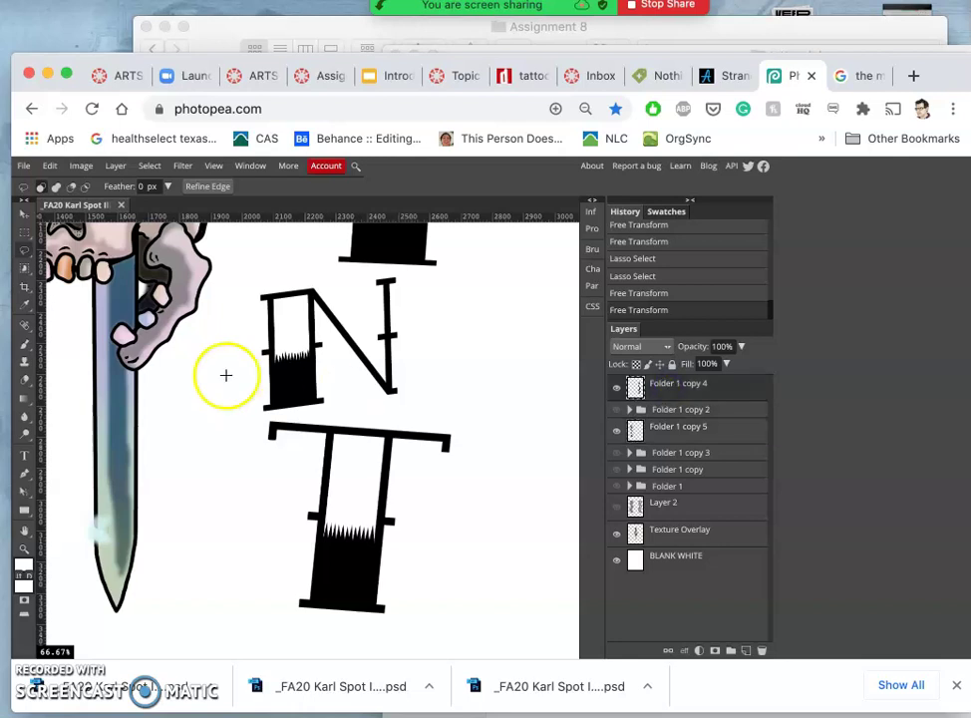
click(22, 253)
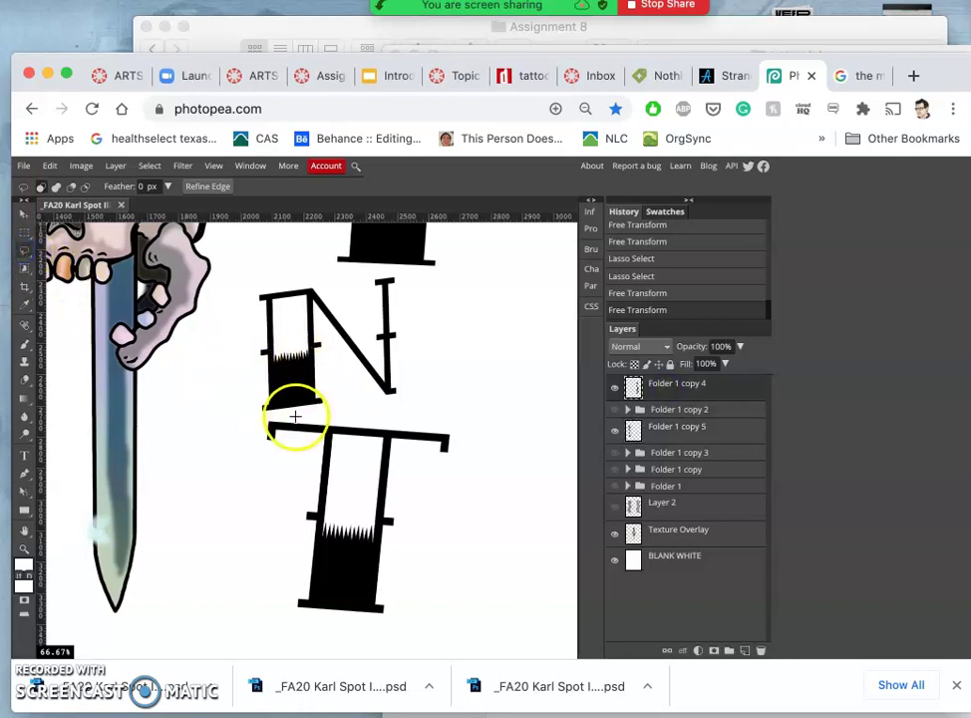
mouse_move(264, 500)
mouse_down()
mouse_move(280, 612)
mouse_move(312, 626)
mouse_move(431, 630)
mouse_move(473, 438)
mouse_move(448, 413)
mouse_move(299, 412)
mouse_up()
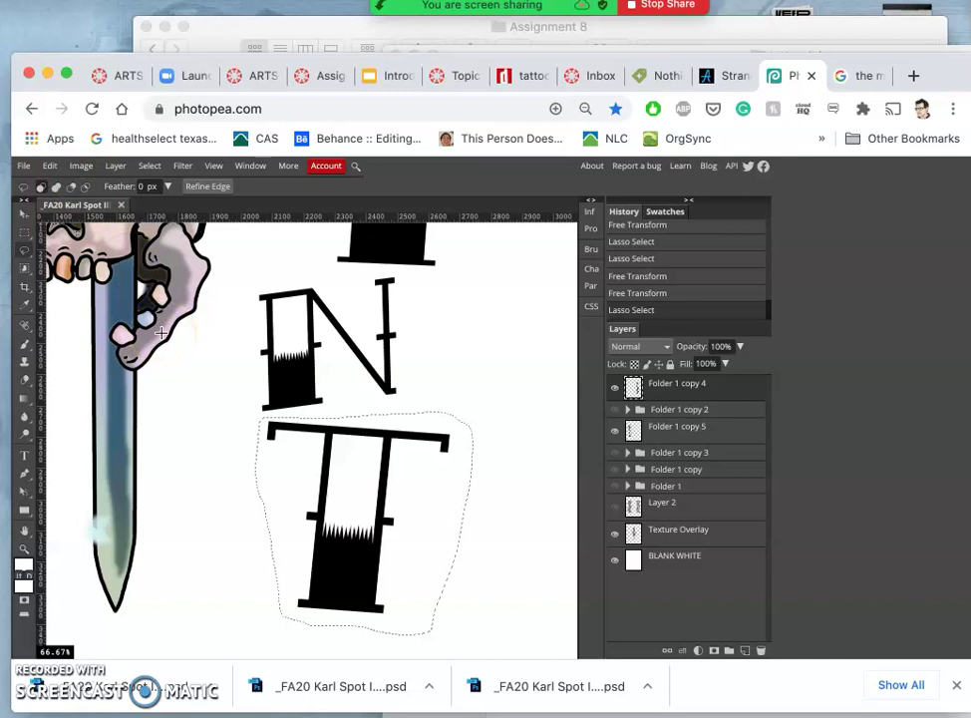
Step: Warp the T by pulling its upper-right corner outward and nudging its lower edge and the stem's upper left side, and apply the transform
key(ctrl+t)
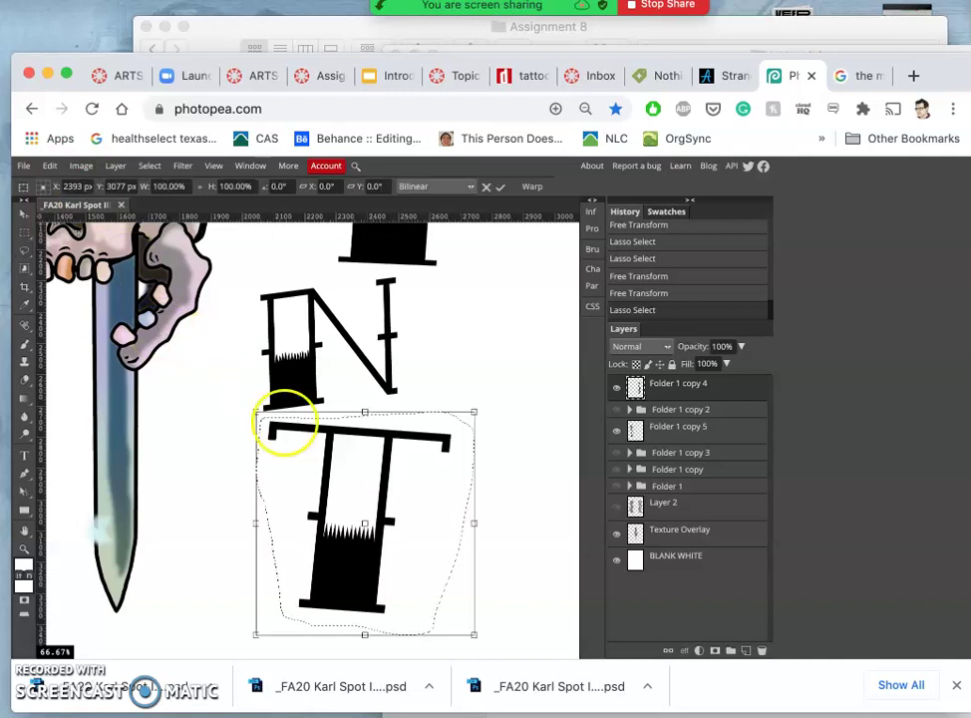
right_click(351, 490)
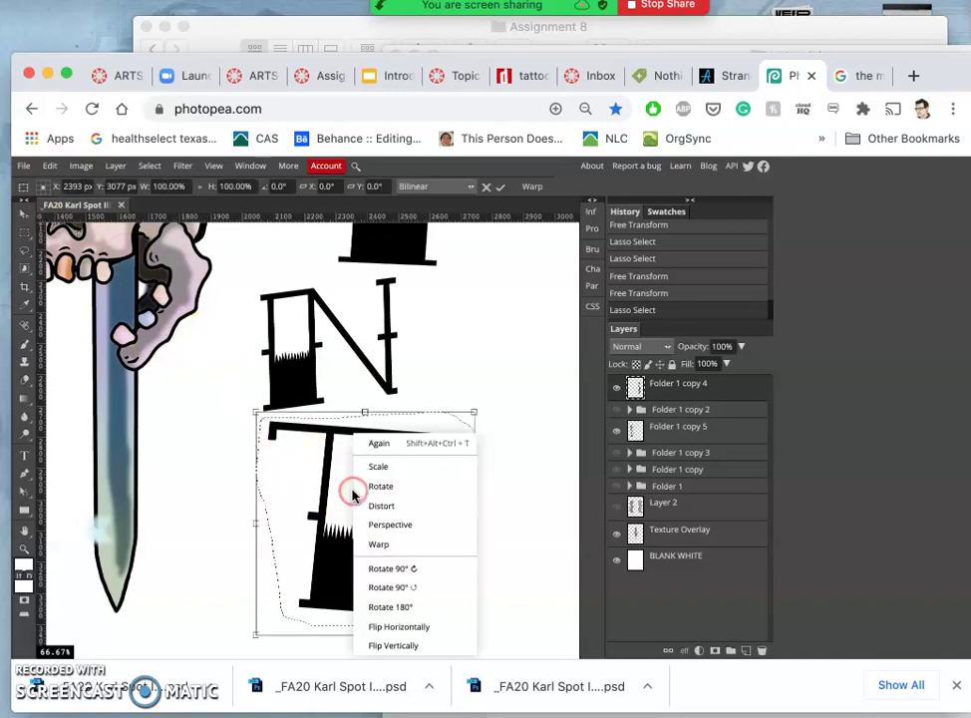
click(376, 545)
drag(448, 422, 454, 417)
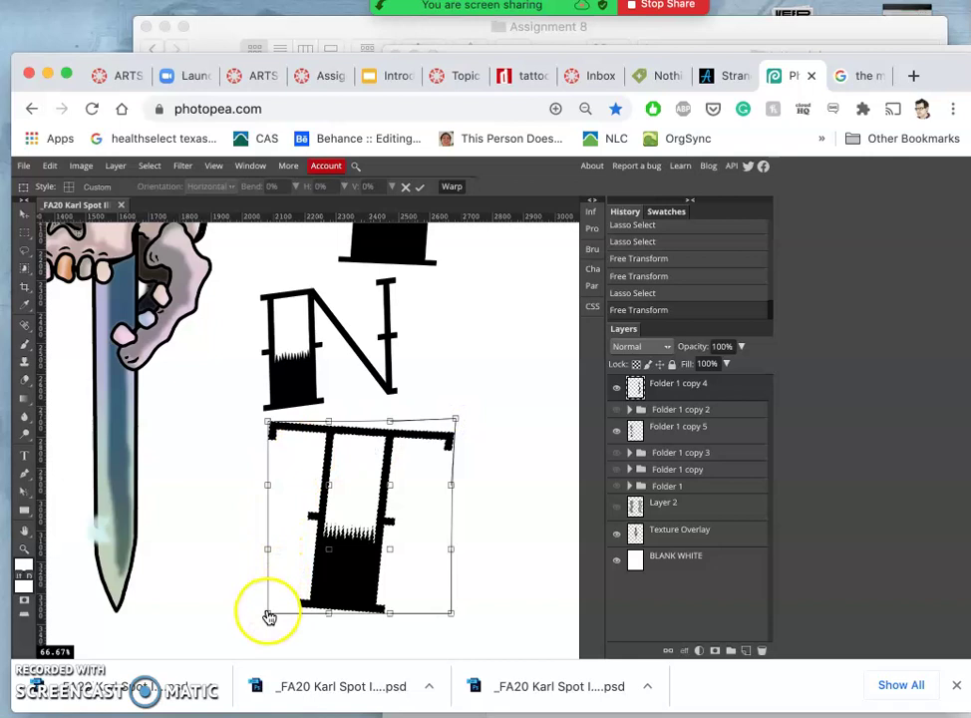
drag(329, 613, 329, 620)
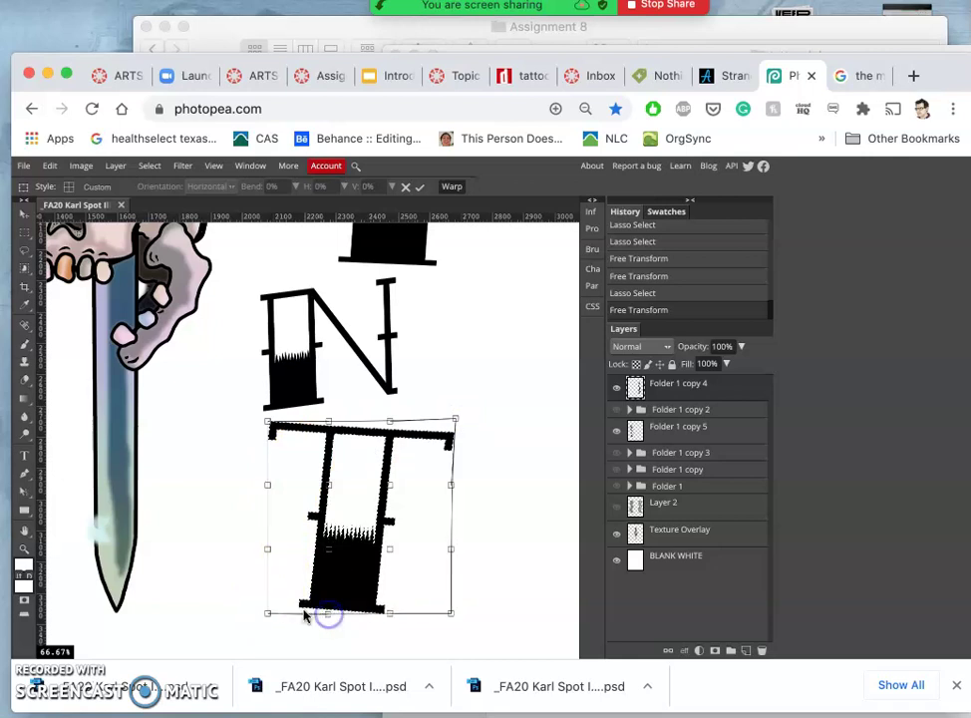
drag(330, 490, 335, 489)
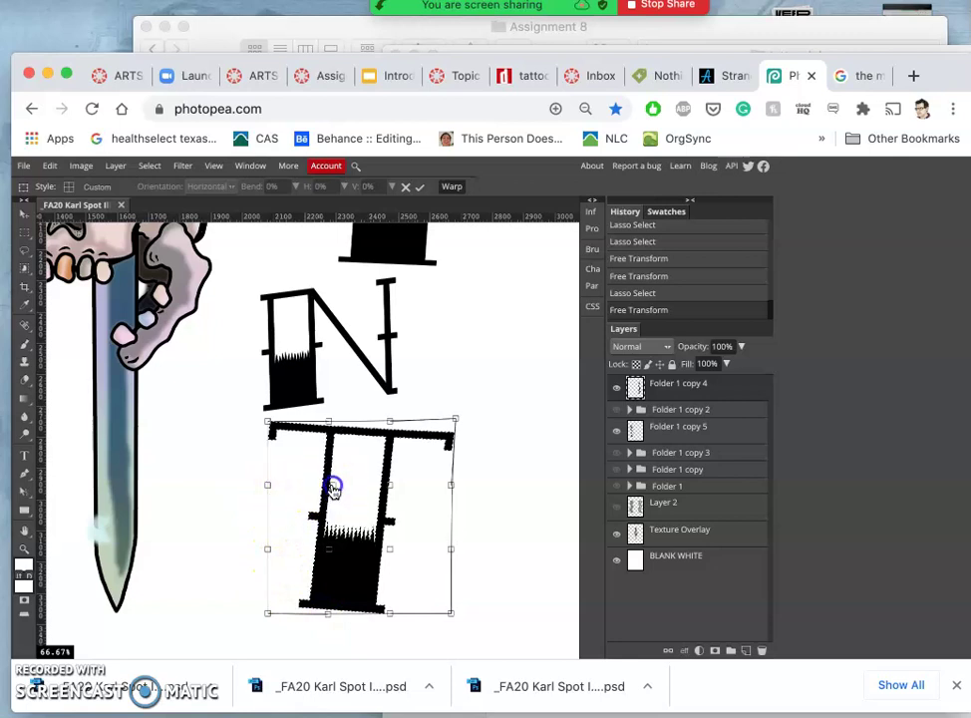
click(449, 509)
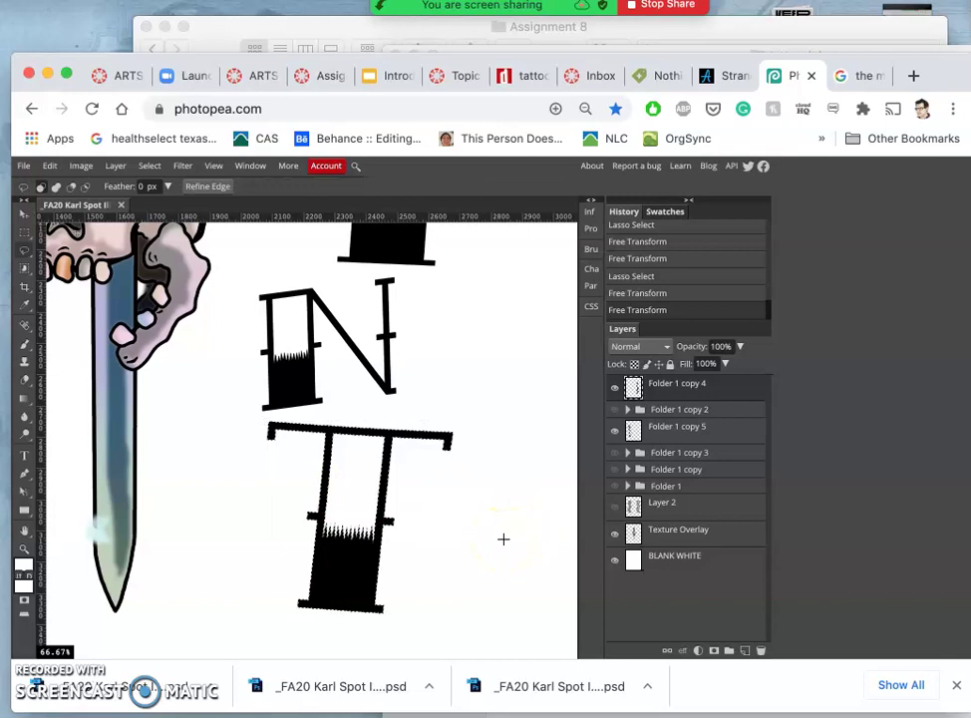
Step: Step back through the T's transform history and reinstate the final warp state to compare the letter before and after
key(ctrl+z)
key(ctrl+z)
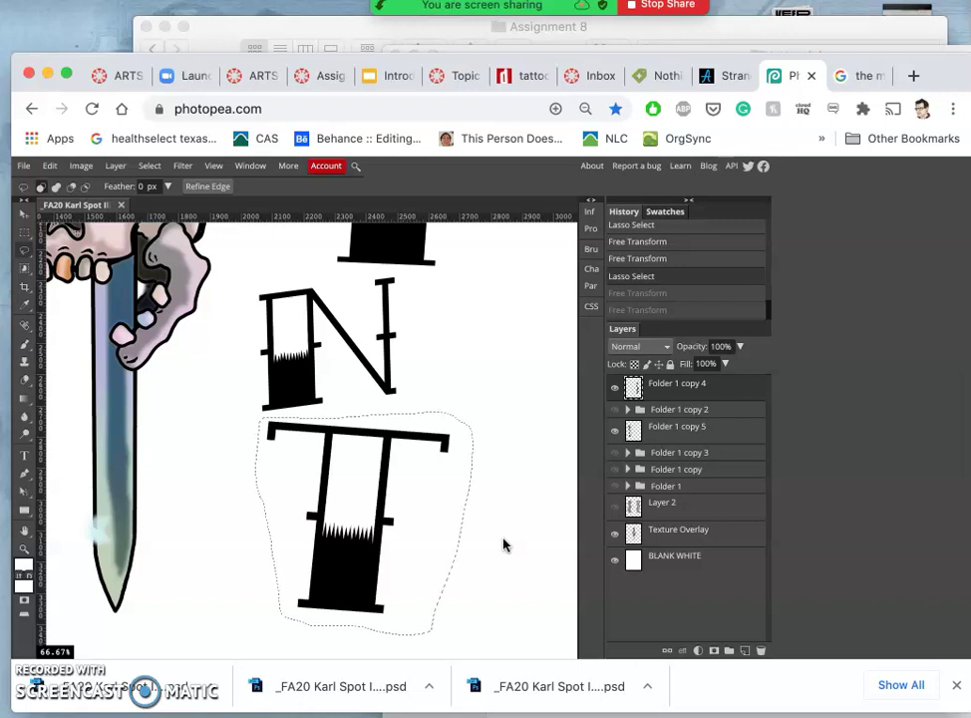
key(ctrl+z)
key(ctrl+z)
key(ctrl+z)
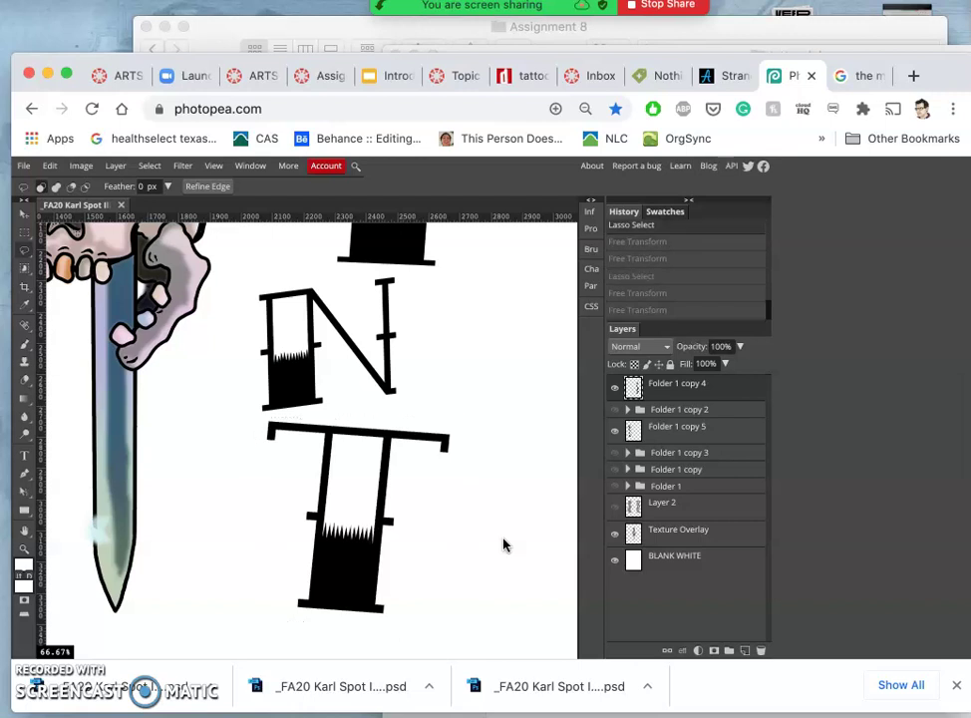
click(670, 298)
click(671, 298)
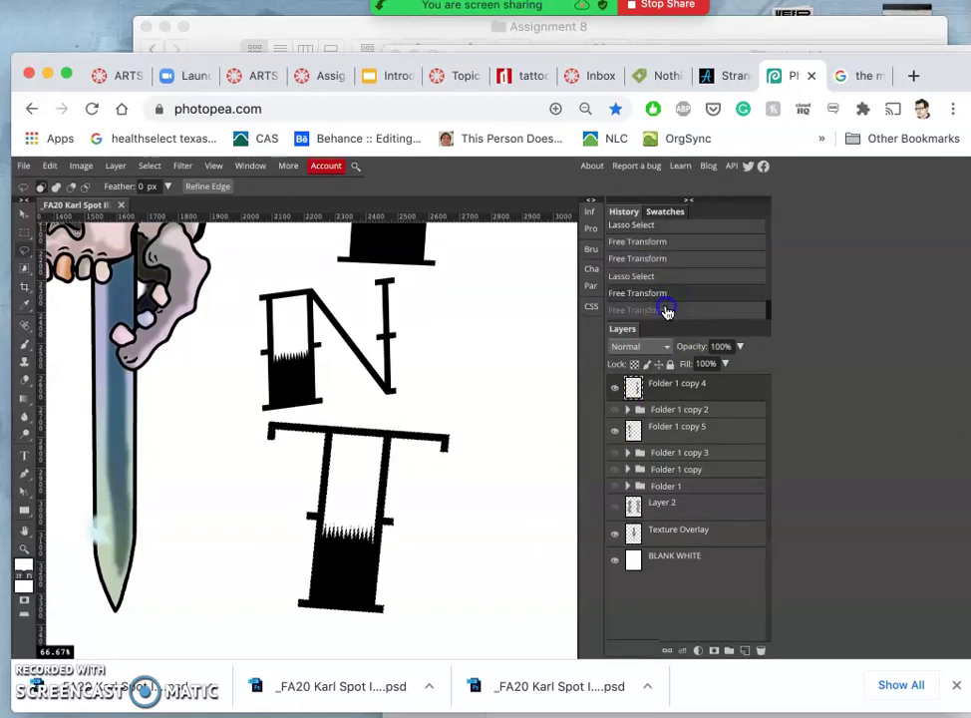
click(666, 310)
click(663, 295)
click(663, 317)
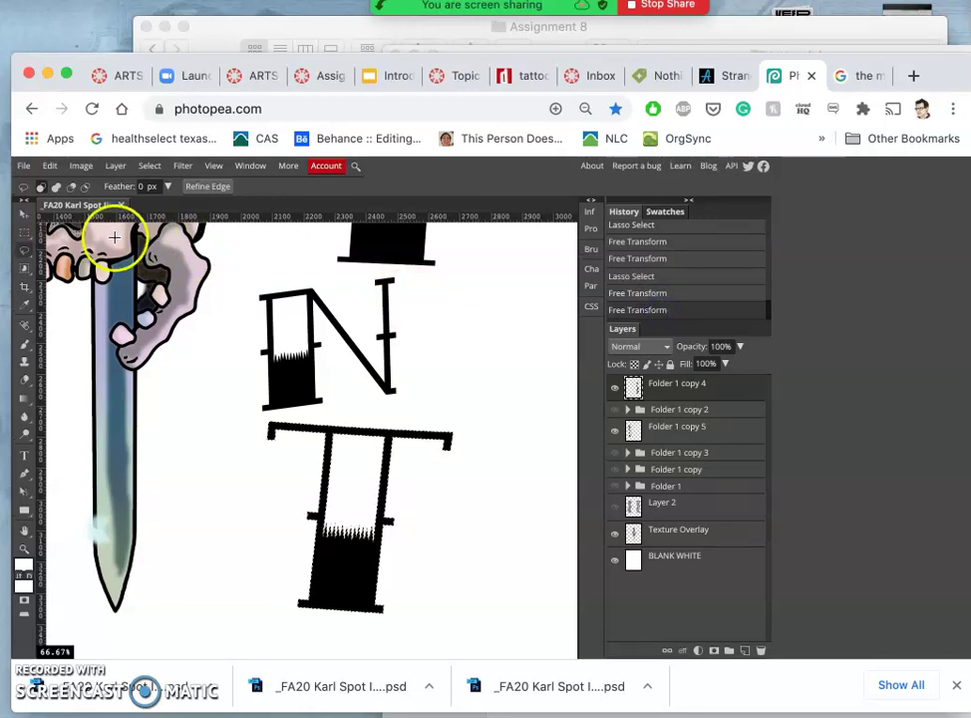
Step: Deselect the T and review the whole poster with the GOOD and POINT letters on either side of the dagger
click(214, 313)
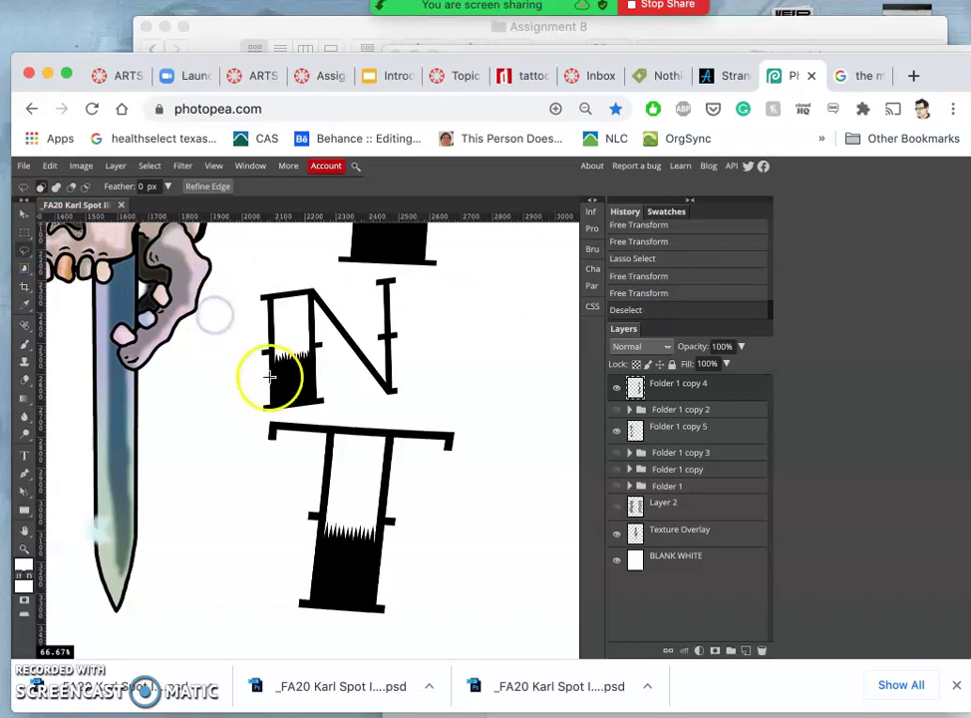
key(super+minus)
key(super+minus)
key(super+minus)
key(super+minus)
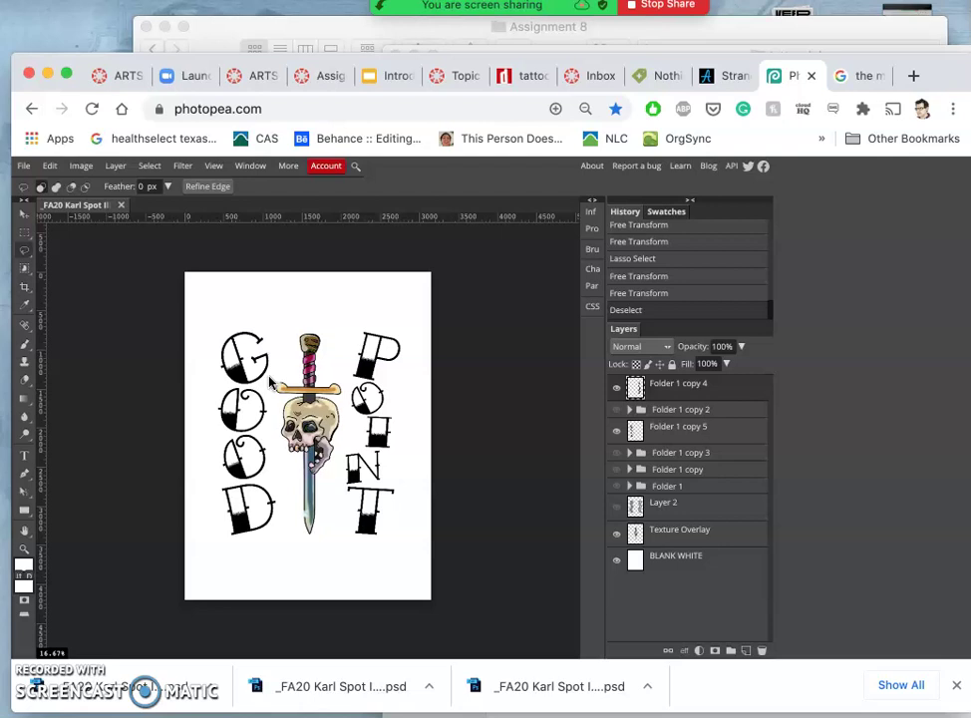
scroll(239, 401, down, 1)
scroll(343, 403, up, 4)
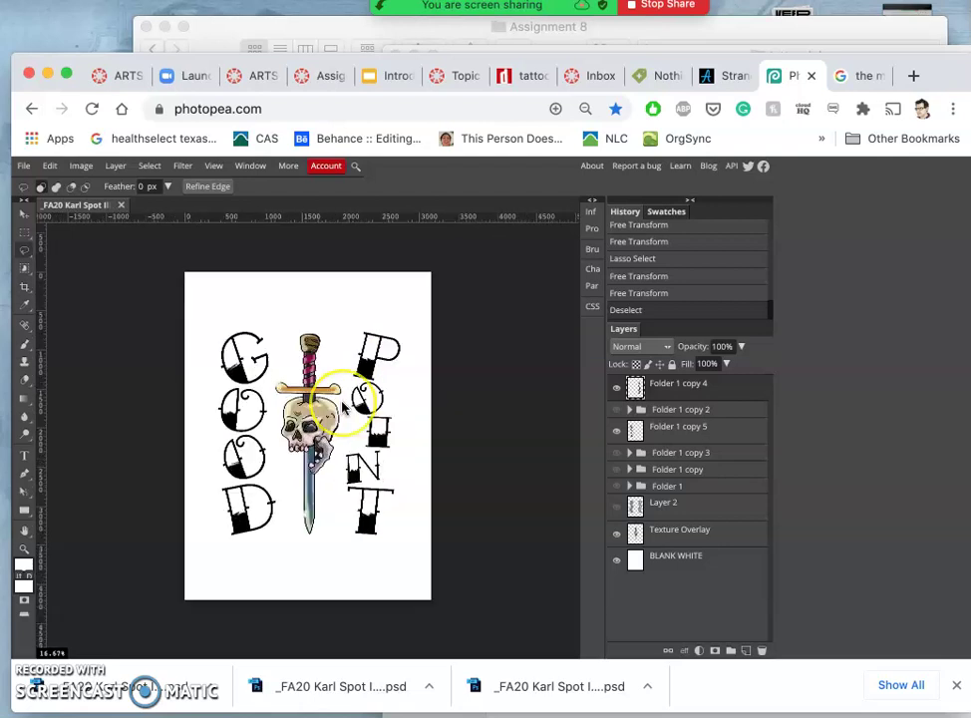
Step: Draw a freehand lasso selection around the P of POINT
scroll(435, 351, right, 5)
scroll(436, 351, up, 5)
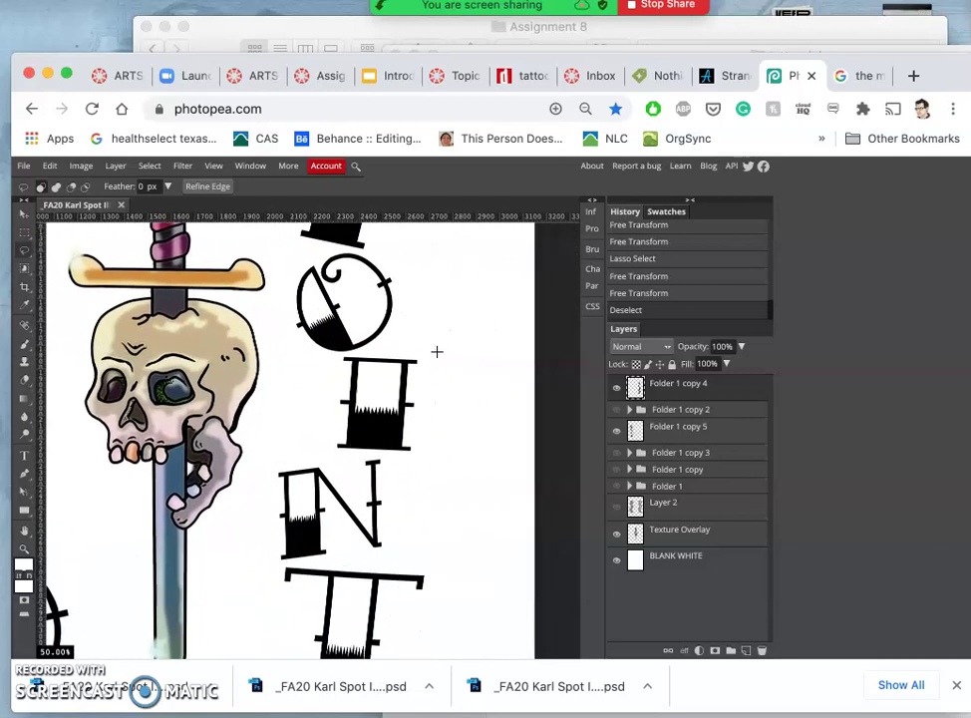
scroll(436, 351, up, 2)
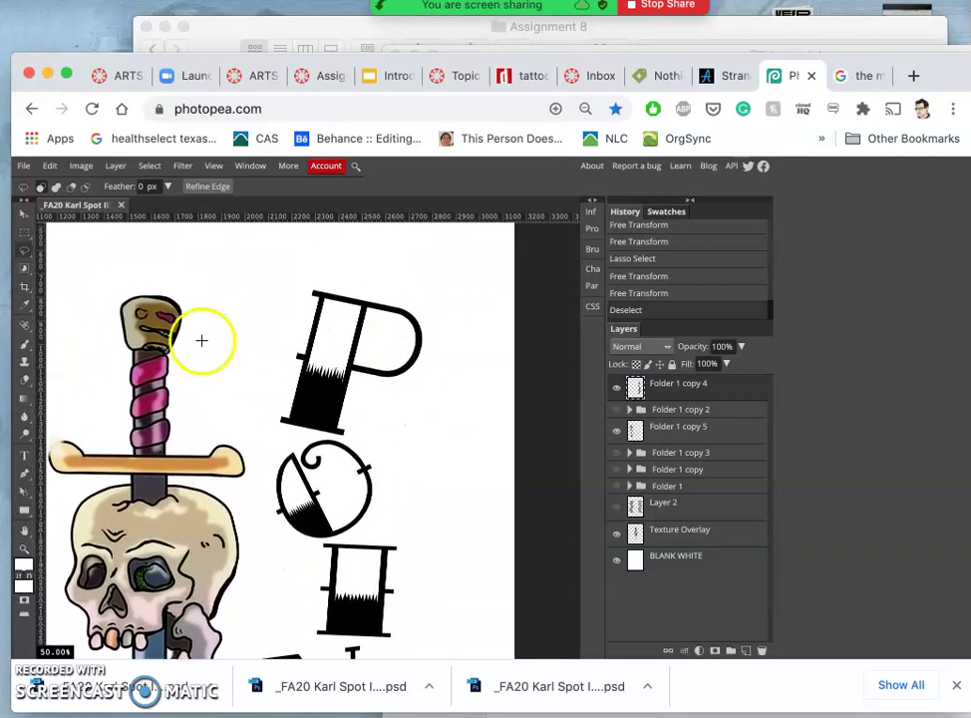
click(24, 251)
click(344, 288)
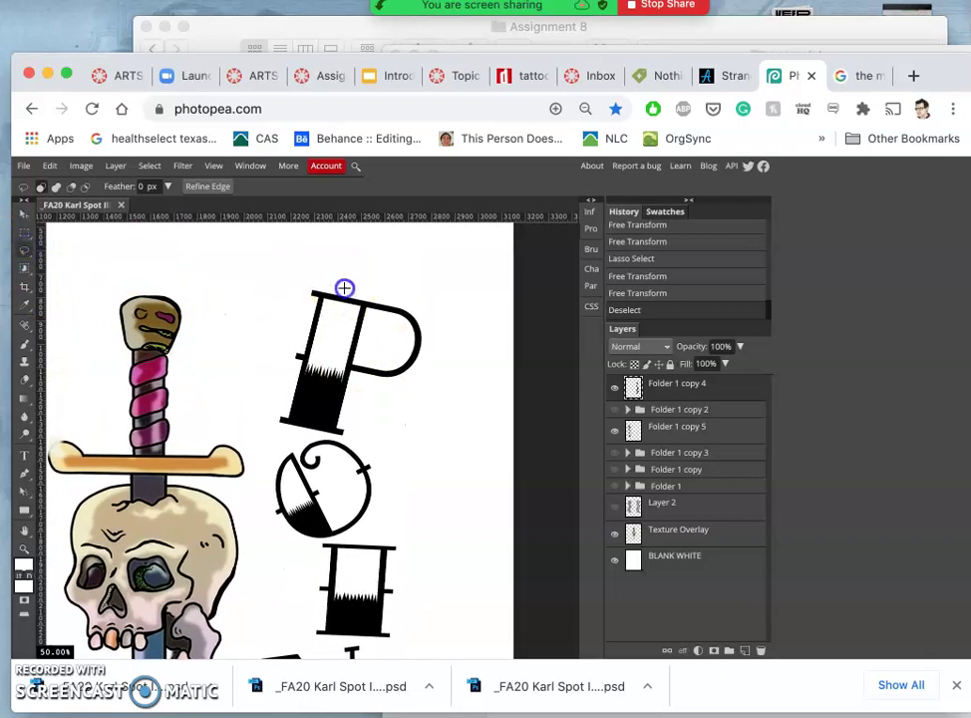
drag(287, 313, 275, 390)
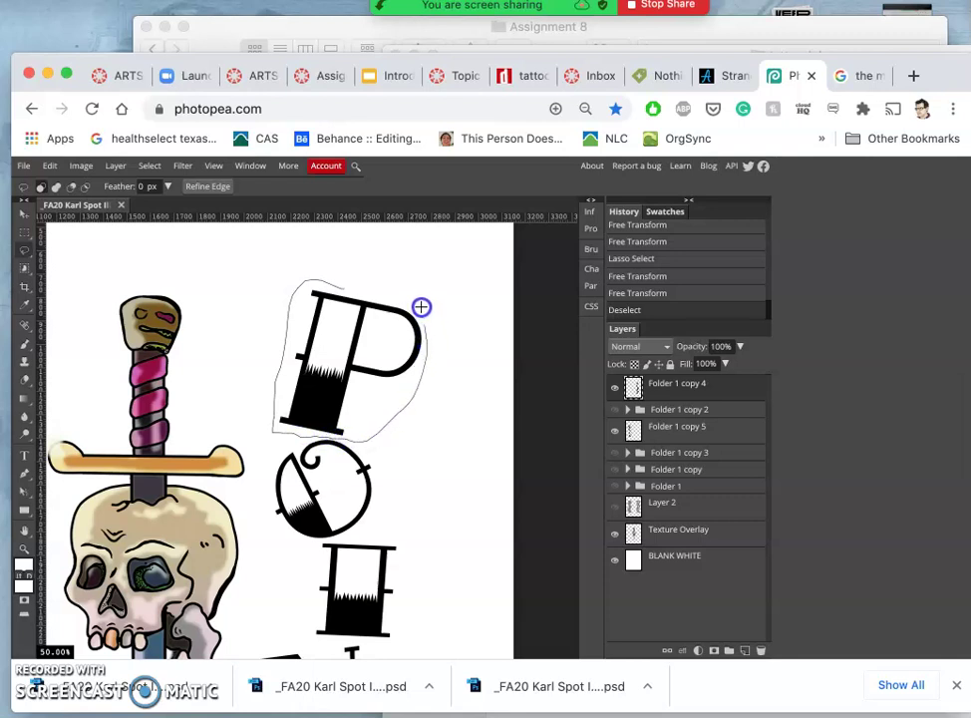
drag(346, 288, 341, 292)
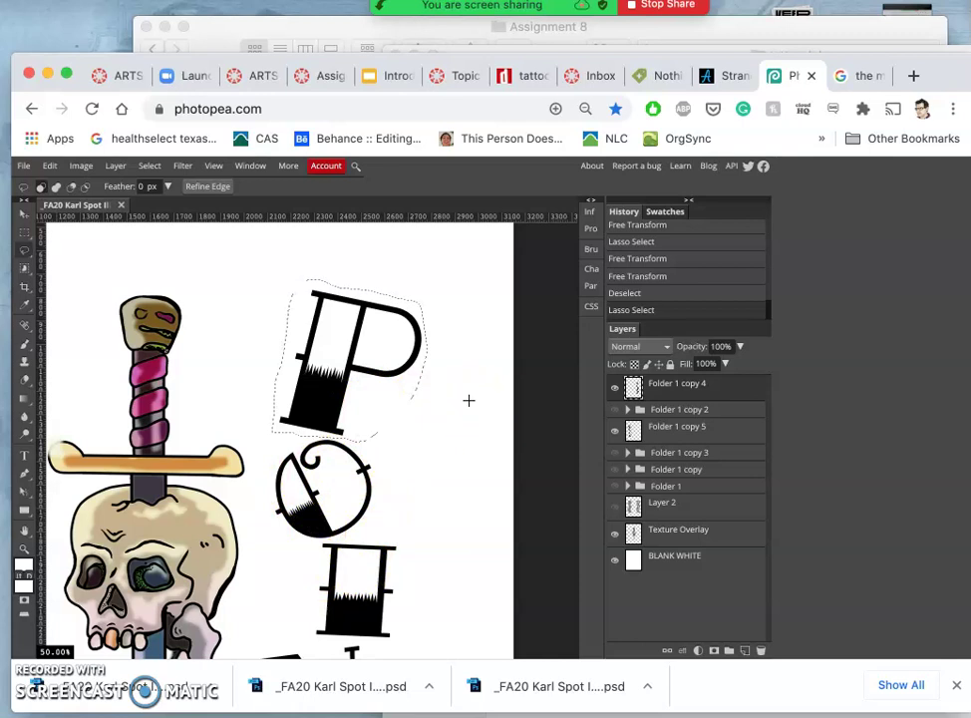
Step: Warp the P by pushing its upper-right corner and lower right side inward and raising its upper edge and lower left side, apply and deselect
key(ctrl+t)
right_click(364, 397)
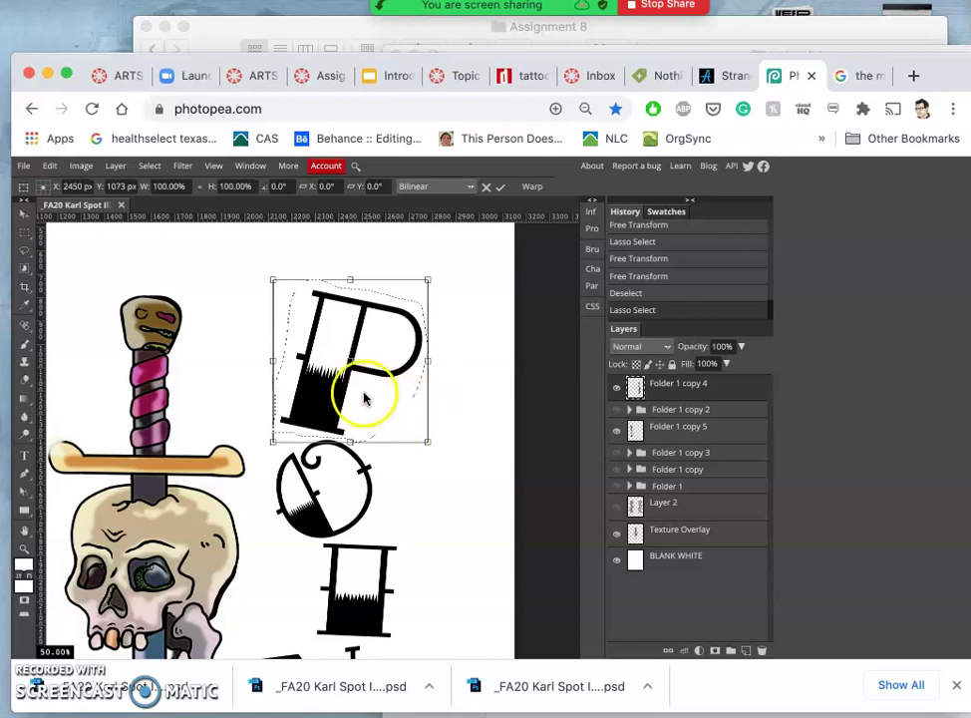
click(429, 503)
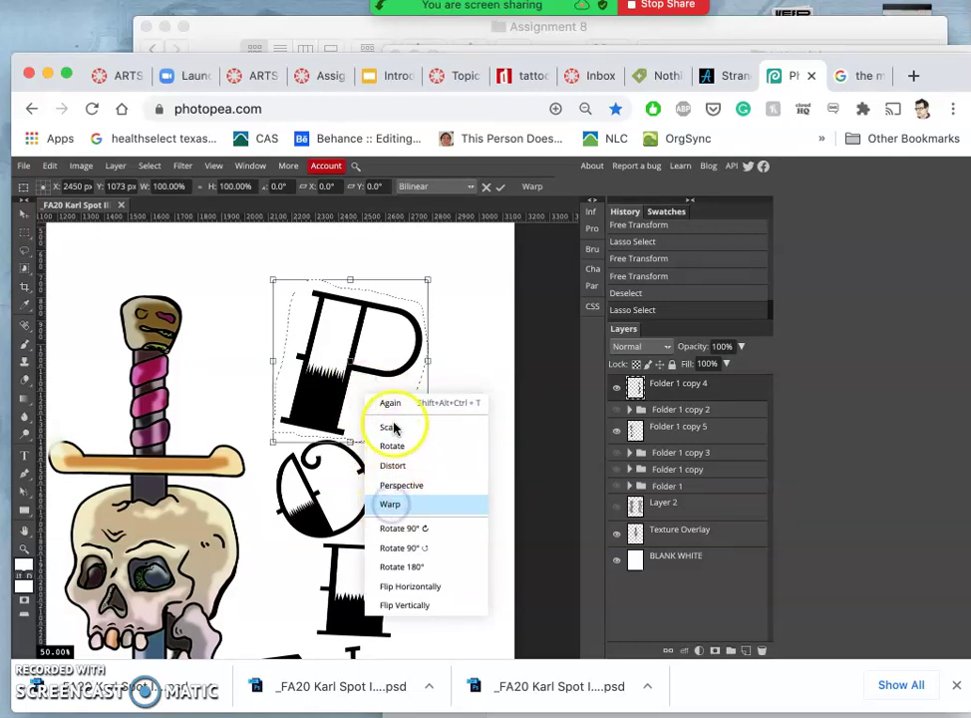
drag(420, 391, 419, 392)
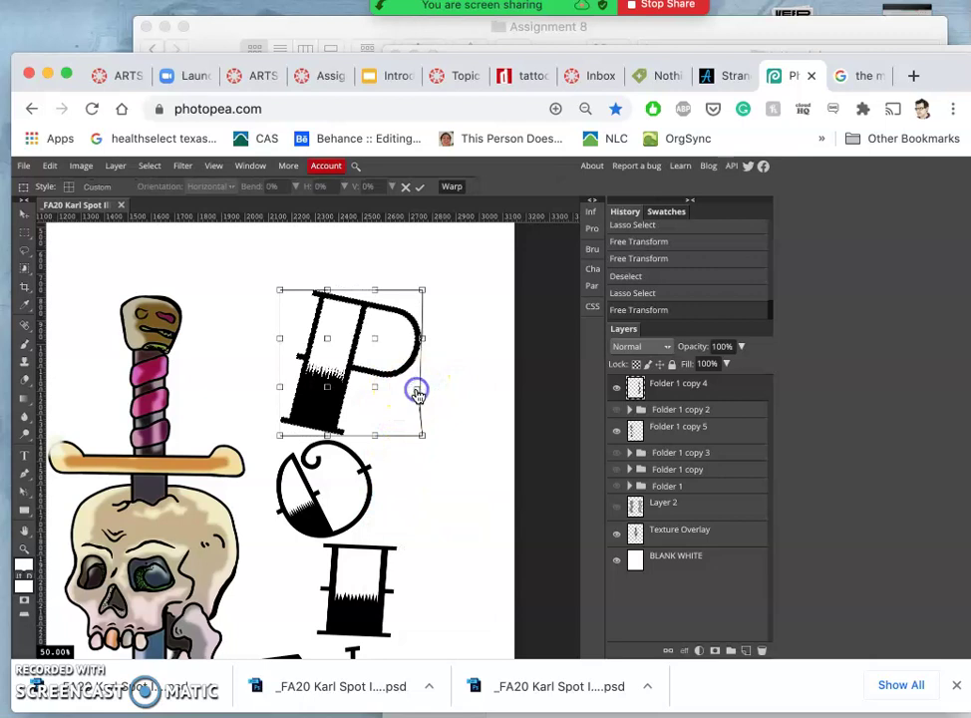
drag(423, 292, 417, 294)
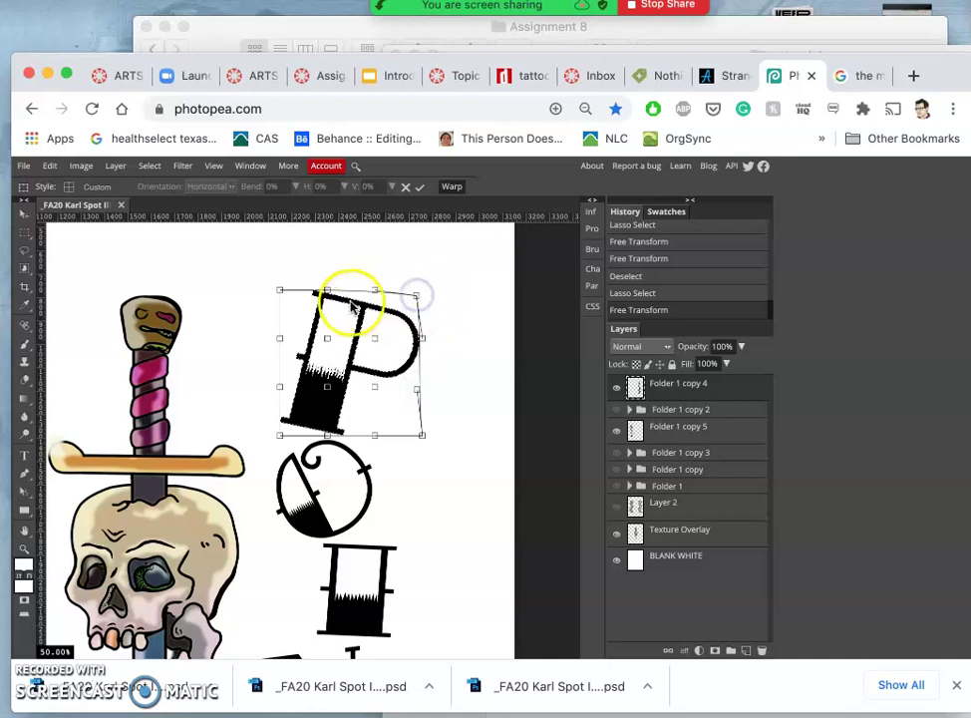
drag(329, 288, 329, 284)
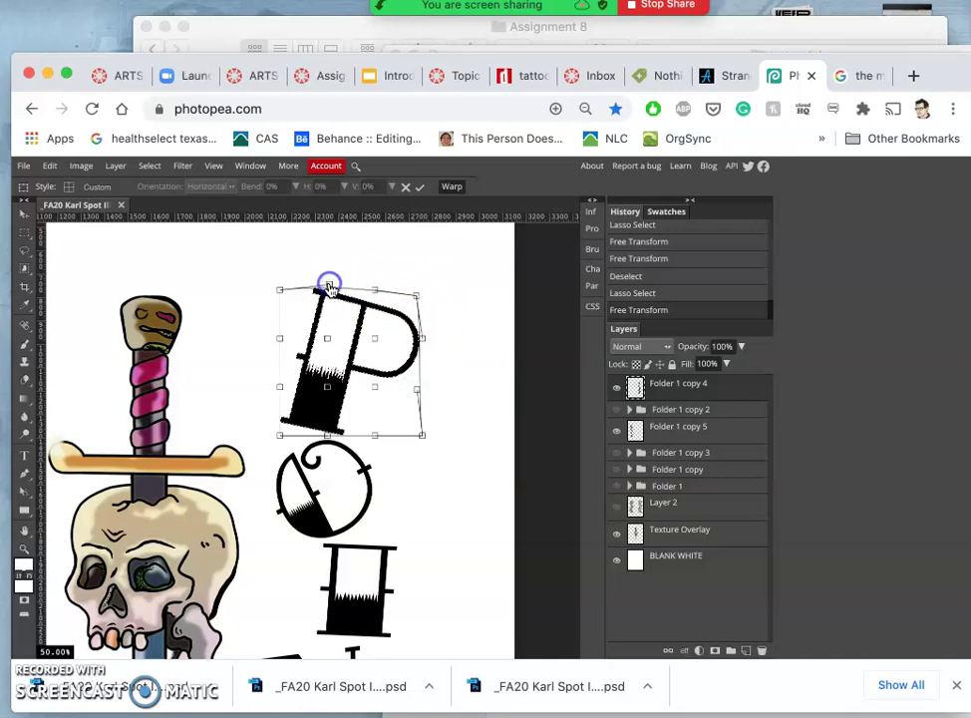
mouse_move(283, 429)
mouse_down()
mouse_move(263, 405)
mouse_move(264, 392)
mouse_move(281, 389)
mouse_up()
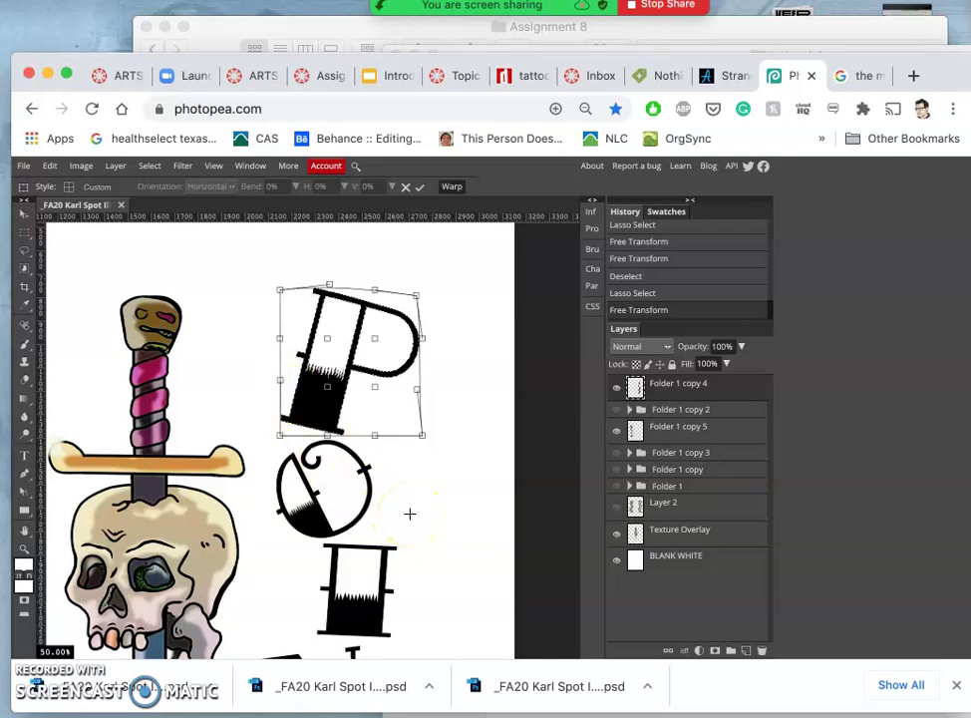
click(431, 500)
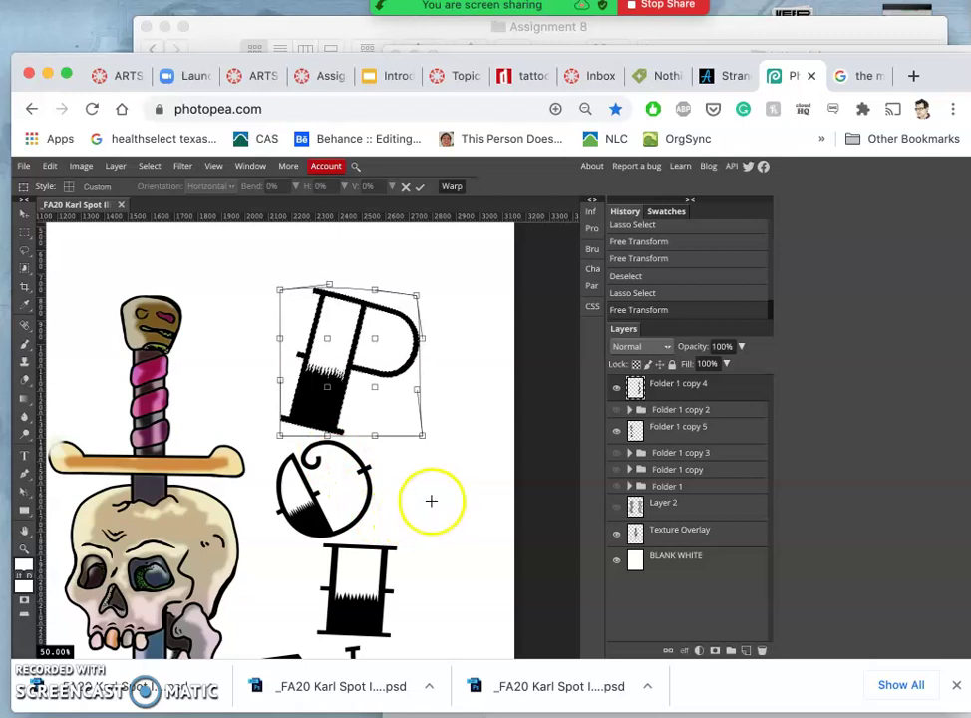
click(432, 500)
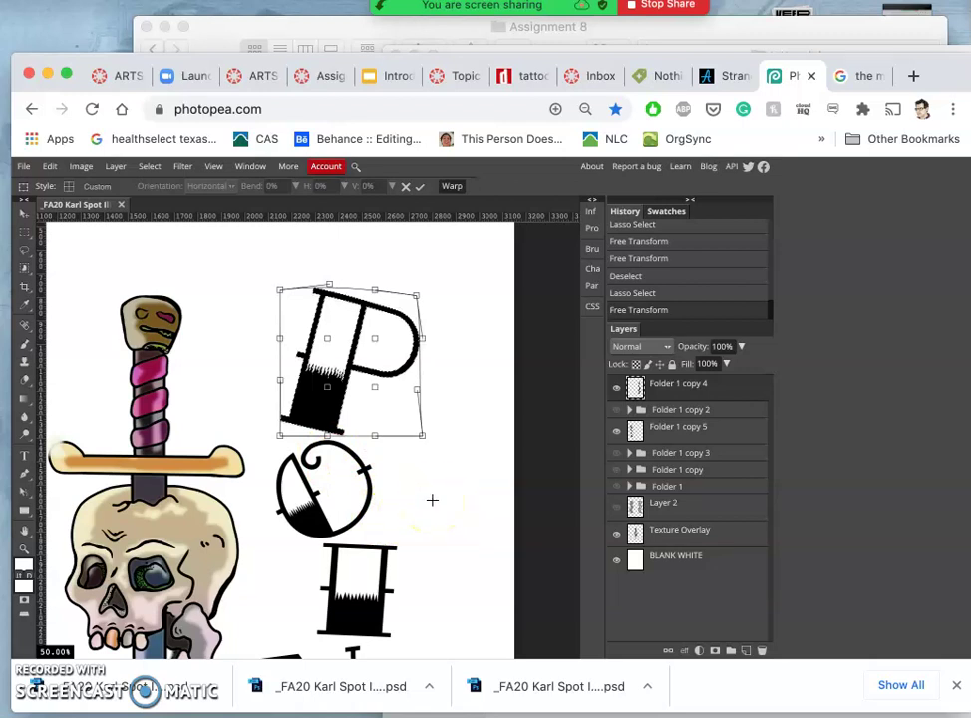
click(419, 459)
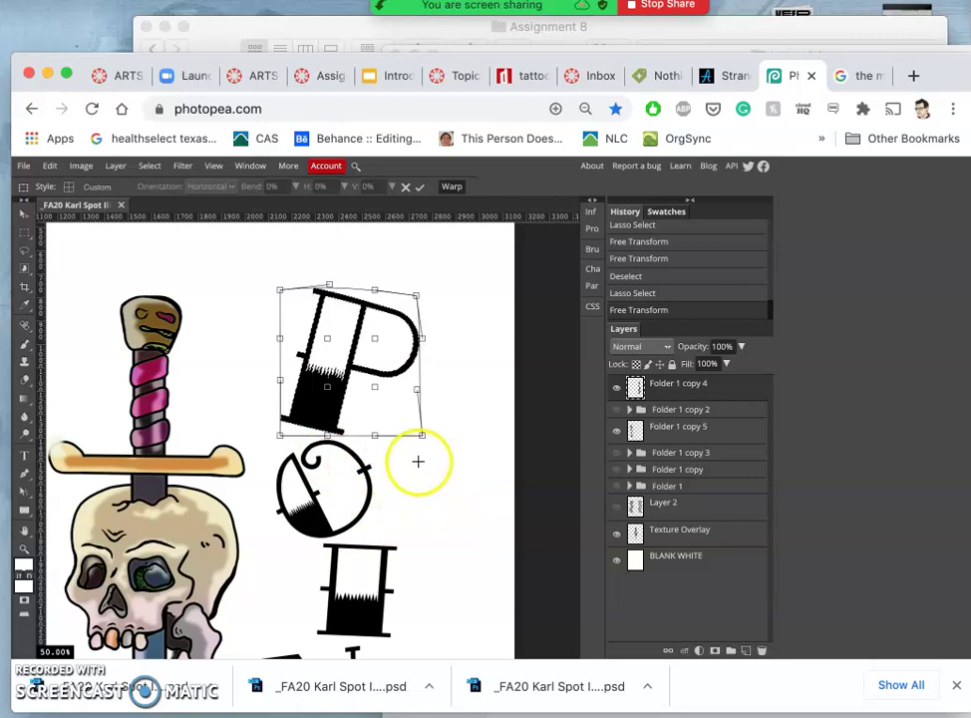
key(Return)
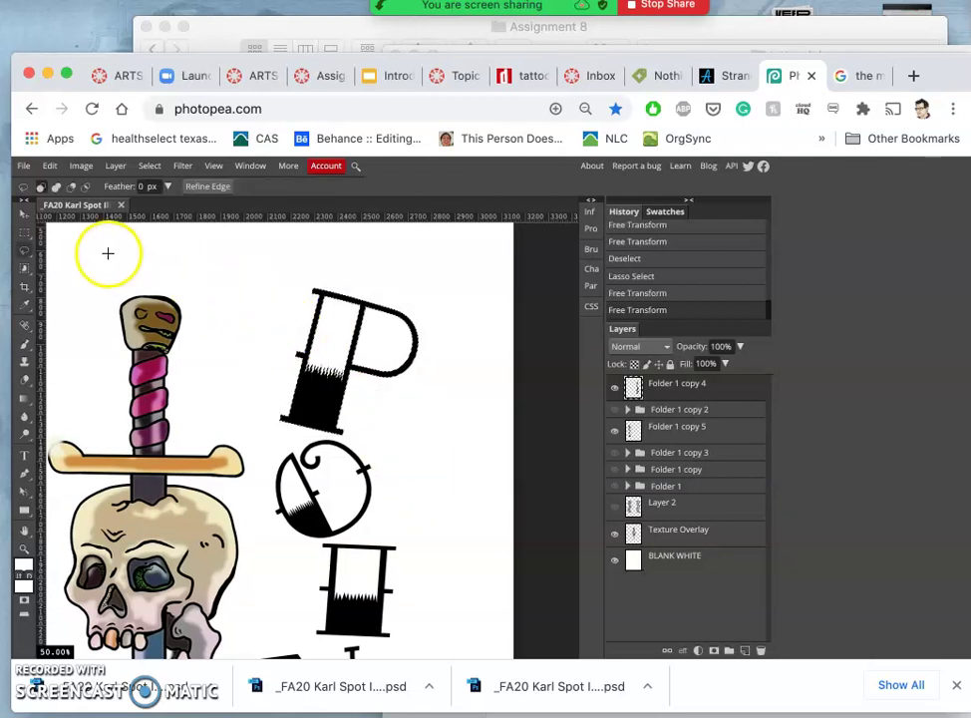
click(208, 282)
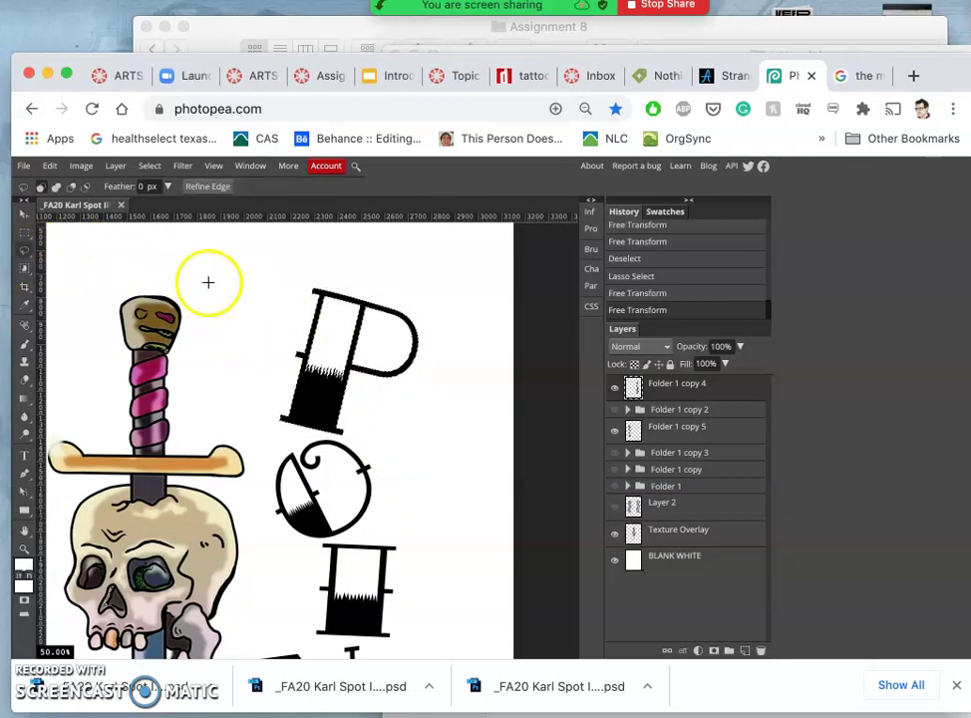
Step: Switch to the course's assignment discussion page and examine the Stranger Things text effects and the past student KEEN GAMING example
key(super+minus)
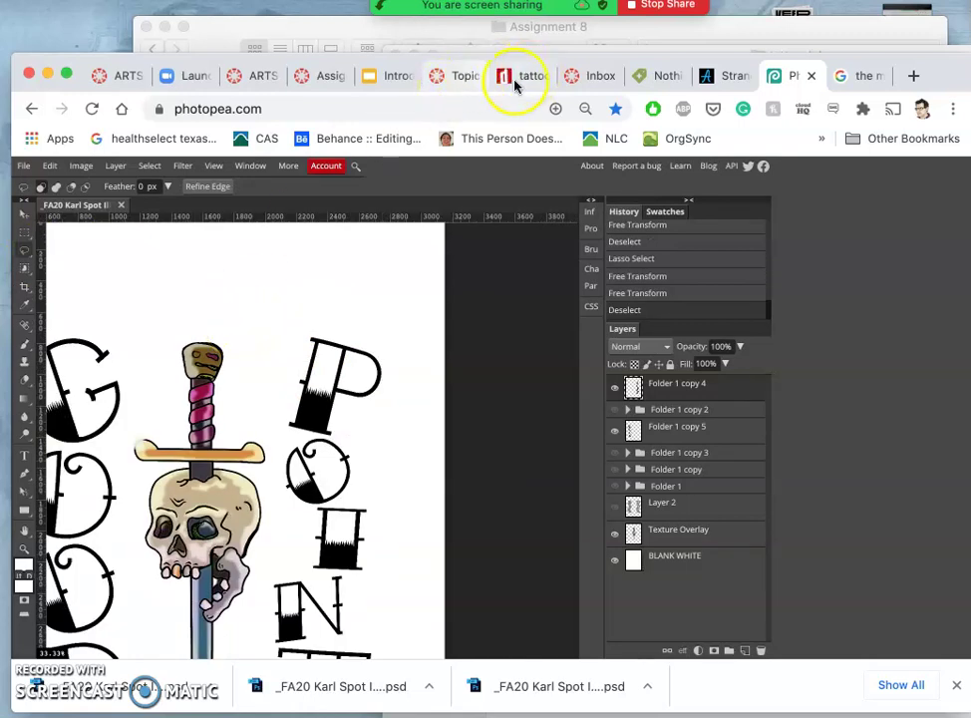
click(459, 77)
scroll(440, 277, down, 20)
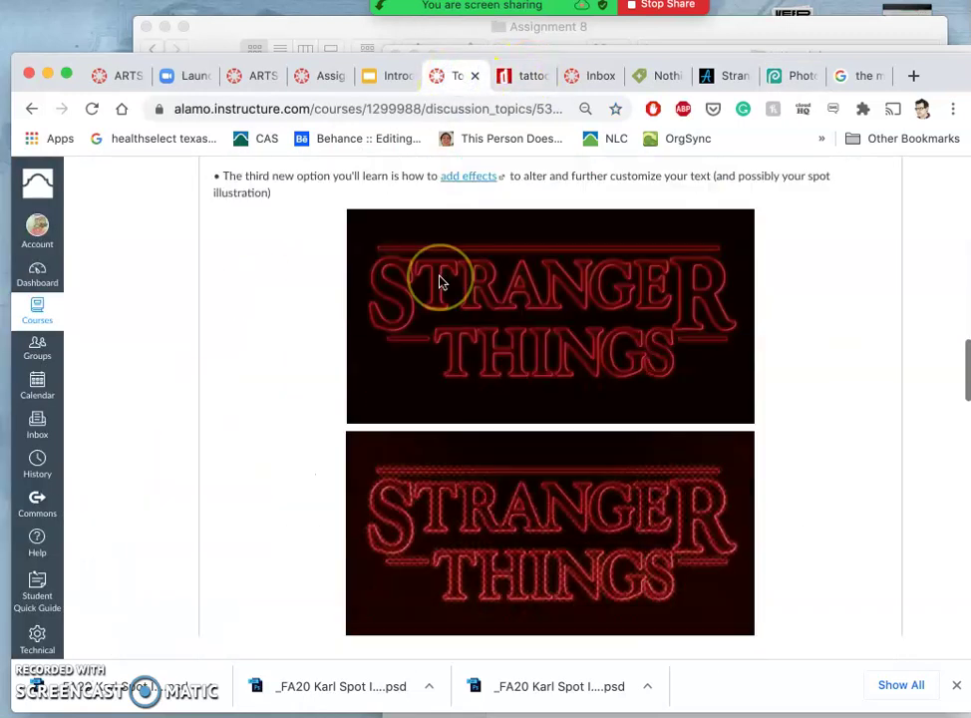
scroll(440, 283, down, 5)
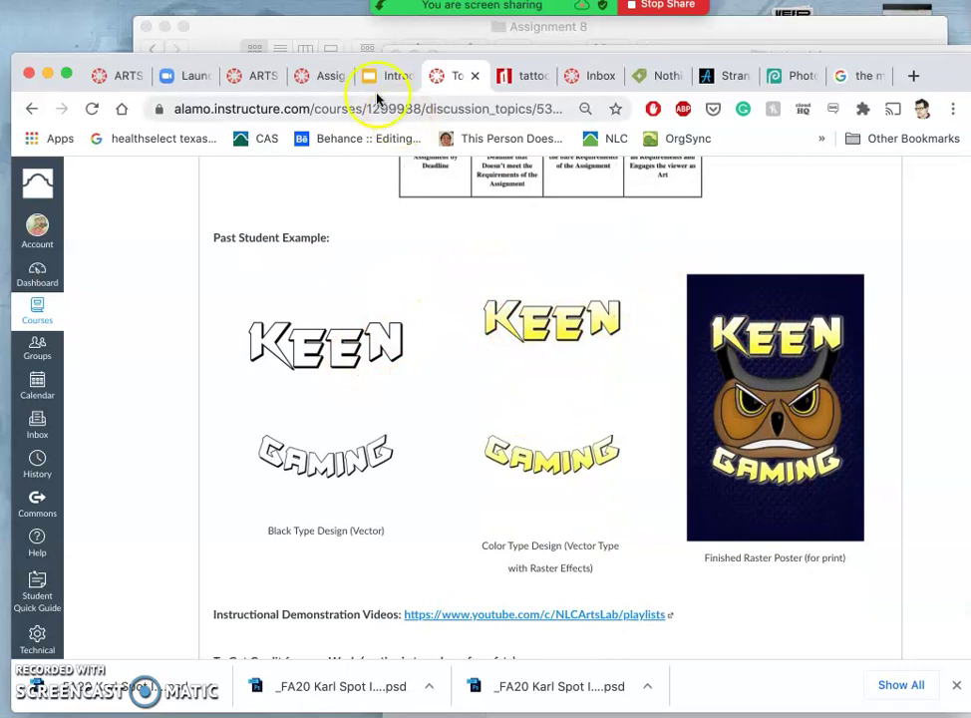
Step: Return to Photopea and examine the full poster layout of GOOD and POINT around the dagger and skull
click(792, 75)
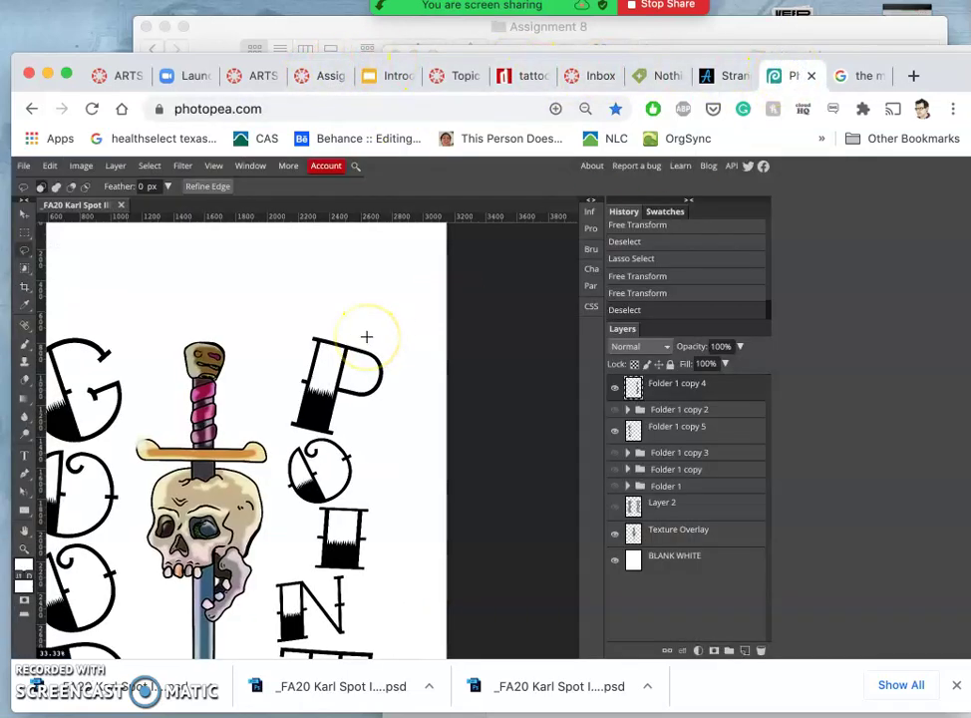
scroll(366, 336, left, 5)
scroll(366, 337, down, 1)
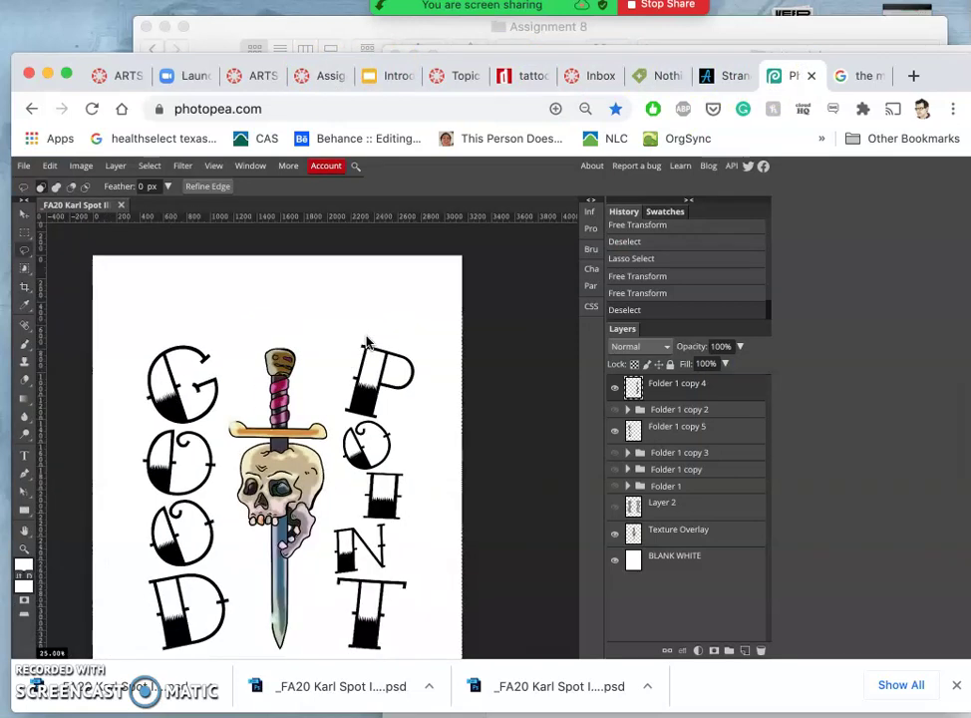
scroll(366, 342, down, 2)
scroll(366, 342, left, 2)
click(309, 464)
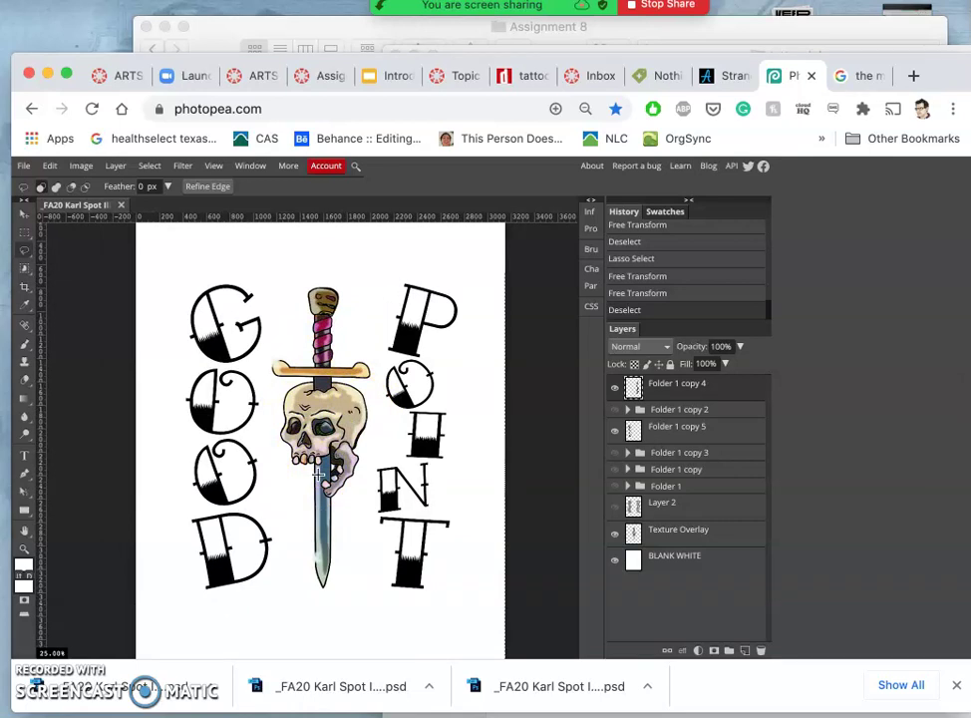
Step: Draw a freehand lasso selection around the N of POINT
scroll(317, 475, up, 2)
scroll(321, 474, down, 5)
scroll(321, 475, right, 5)
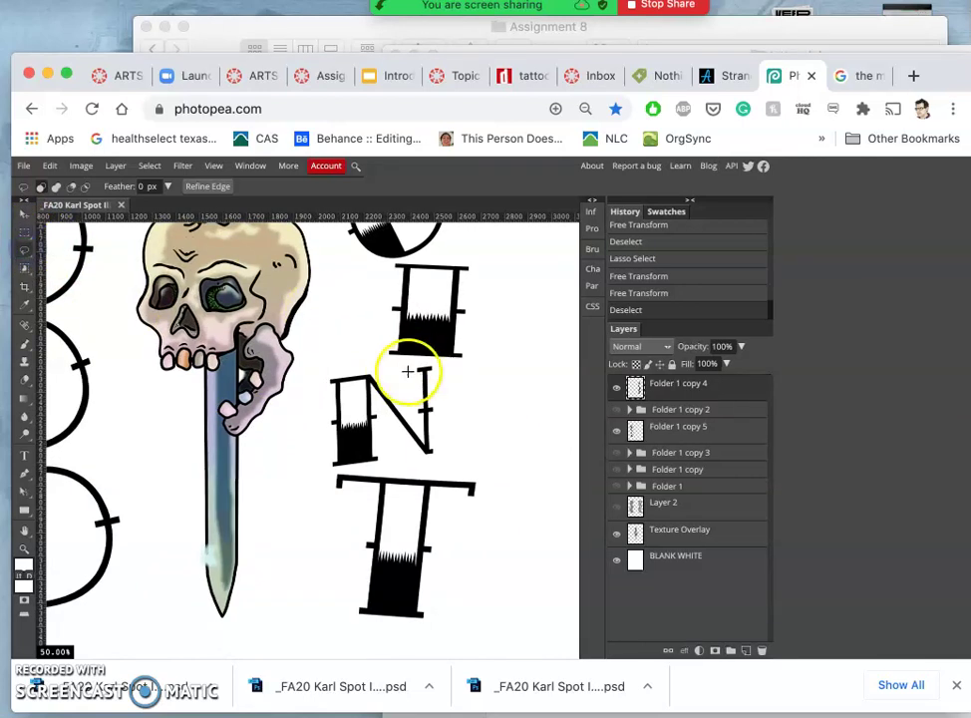
mouse_move(386, 368)
mouse_down()
mouse_move(346, 363)
mouse_move(323, 376)
mouse_move(315, 424)
mouse_up()
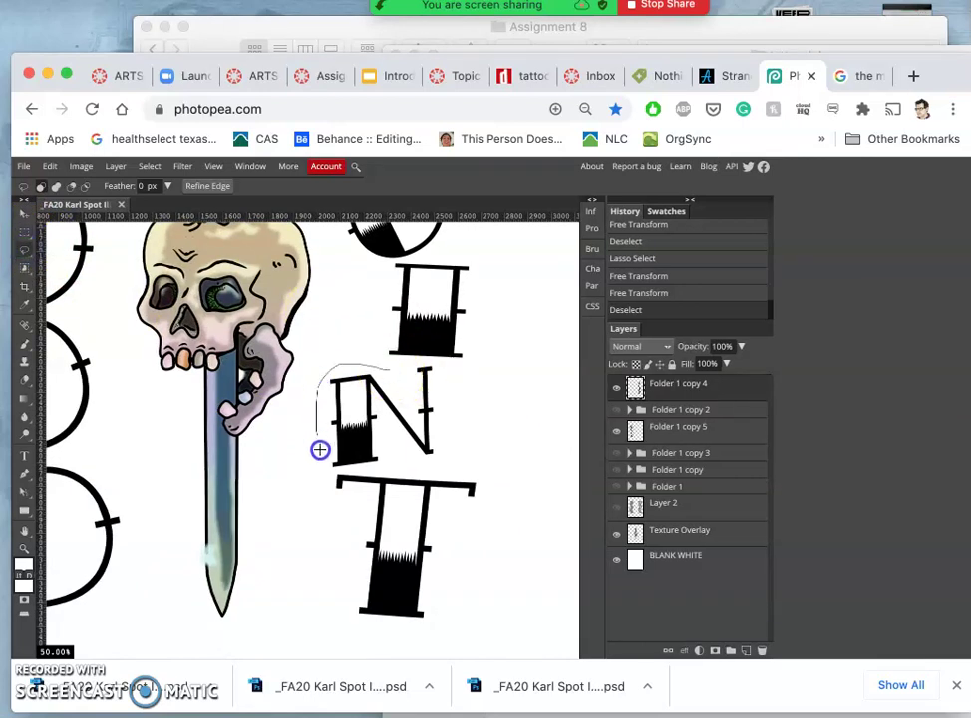
mouse_move(359, 469)
mouse_down()
mouse_move(414, 462)
mouse_move(456, 416)
mouse_move(446, 377)
mouse_up()
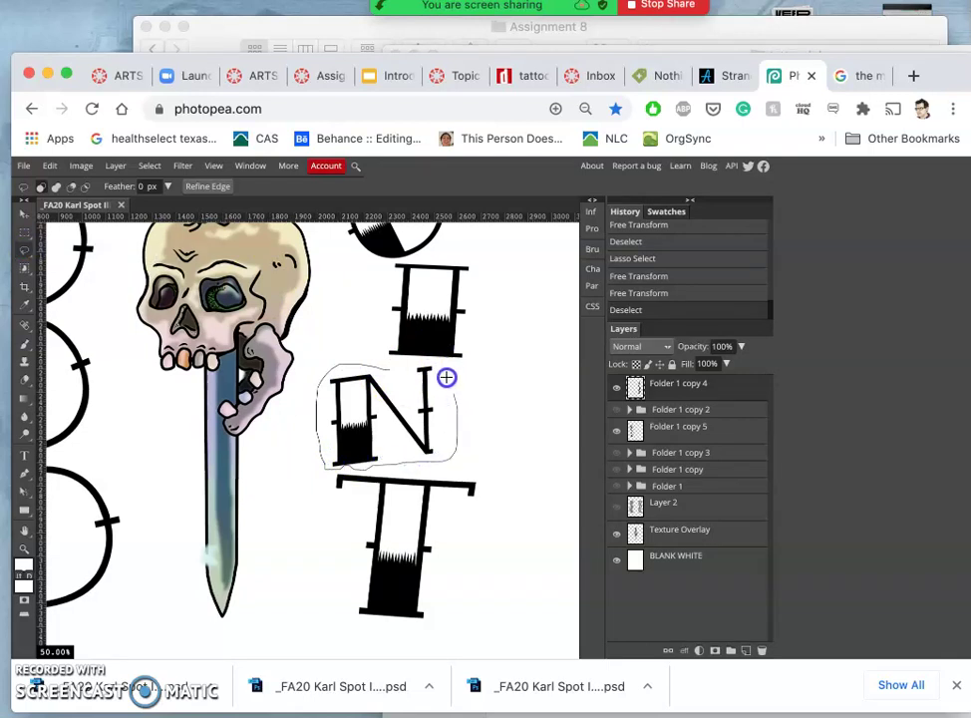
drag(384, 366, 384, 366)
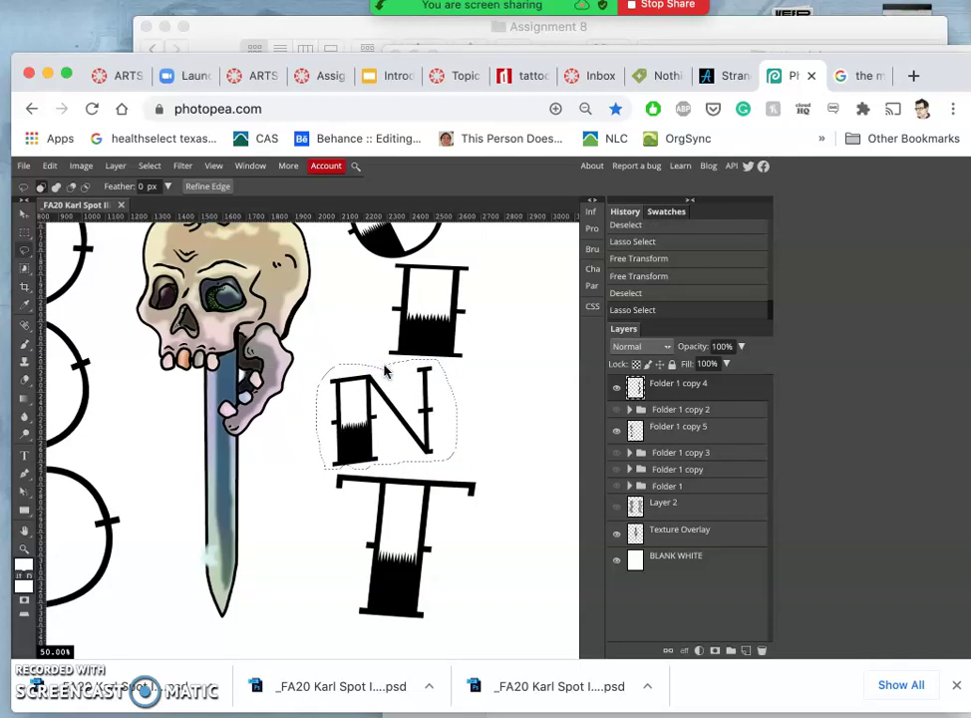
Step: Warp the N by pulling its lower-right corner down and its upper-left corner slightly outward, and apply the transform
key(super+t)
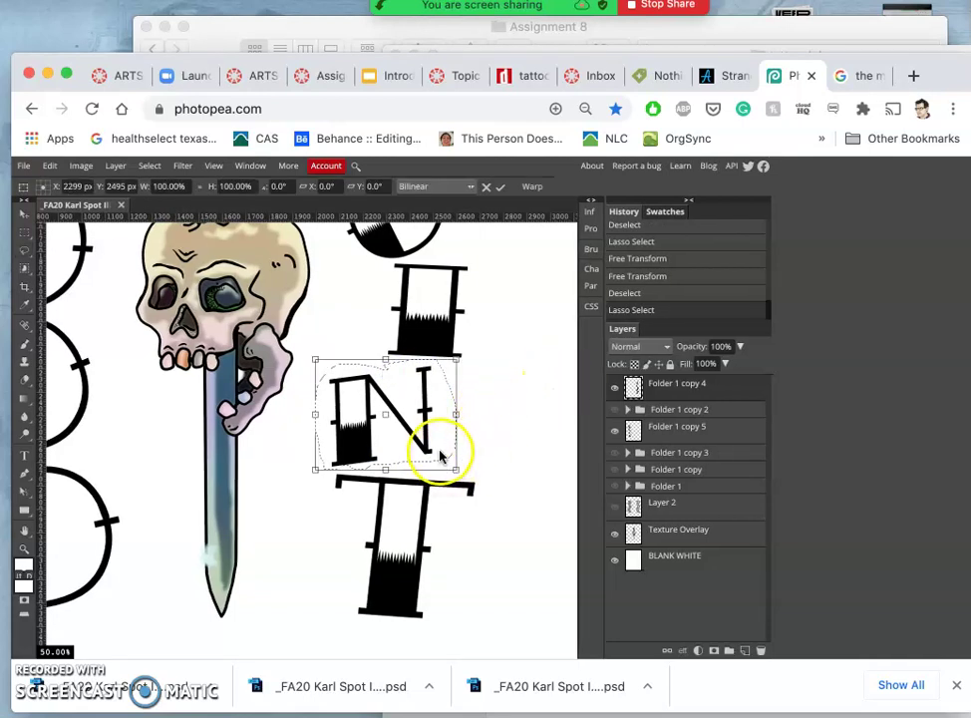
right_click(440, 456)
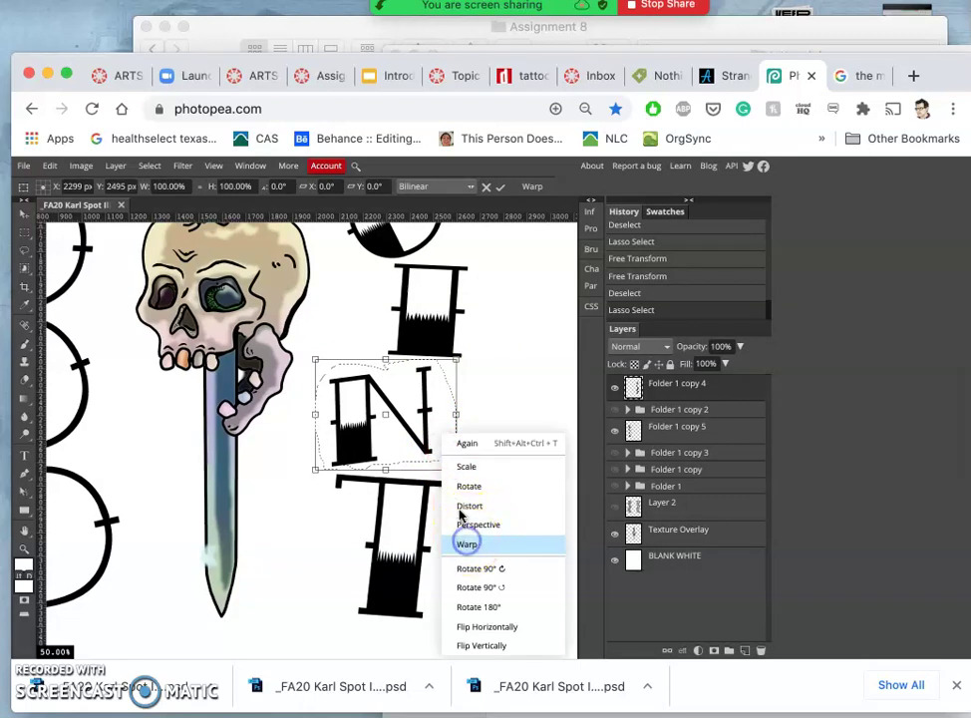
click(466, 543)
drag(433, 466, 432, 474)
drag(432, 367, 433, 367)
drag(330, 367, 328, 363)
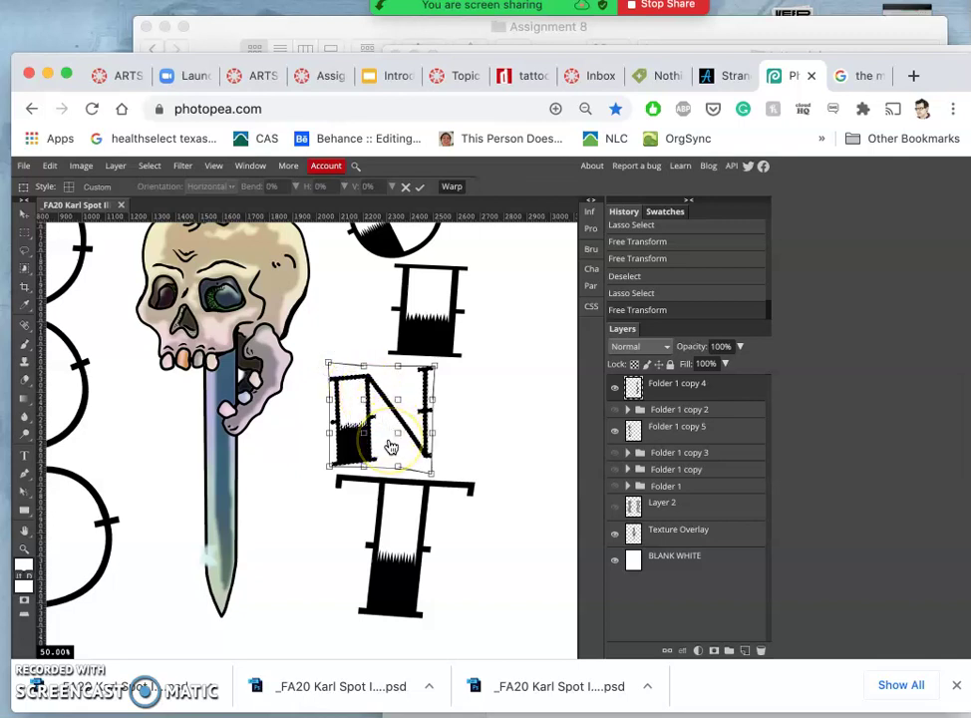
key(Return)
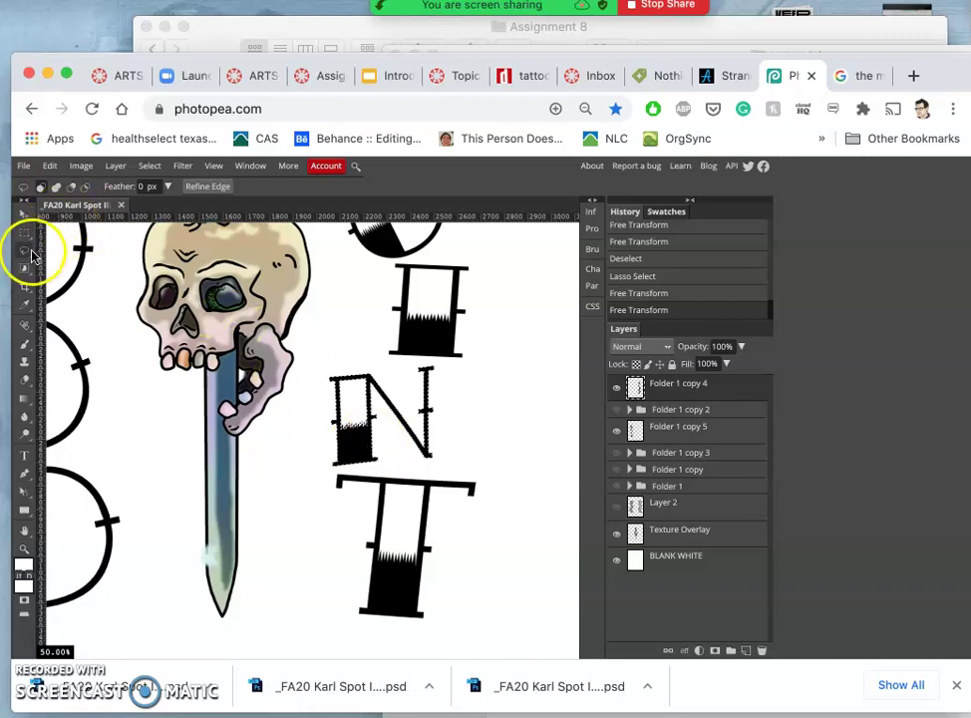
Step: Draw a freehand lasso selection around the I of POINT
drag(446, 364, 444, 362)
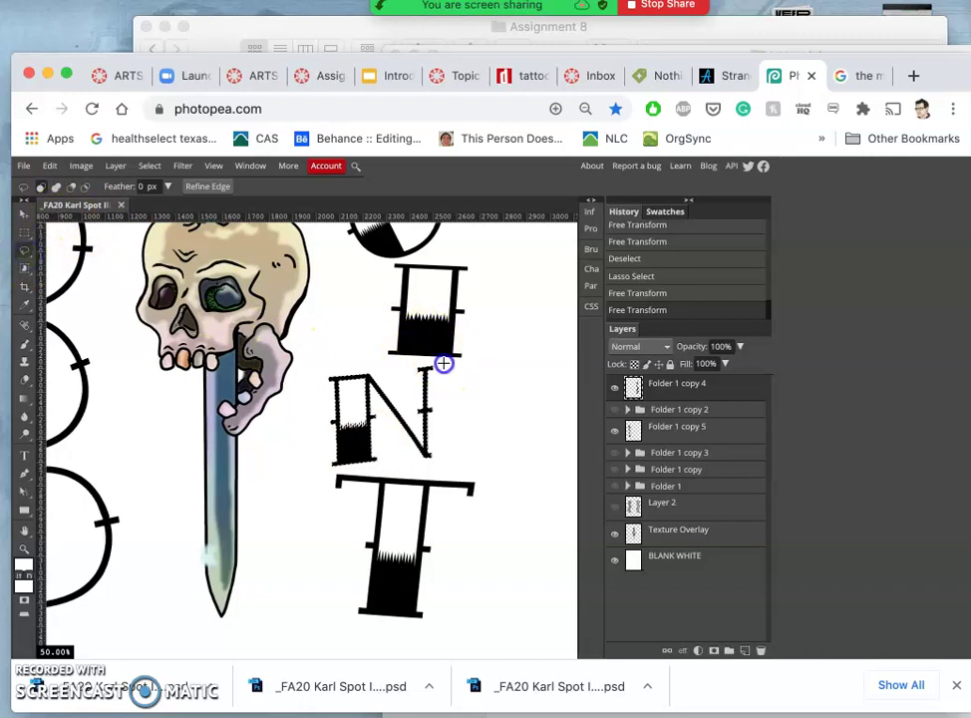
drag(374, 354, 384, 276)
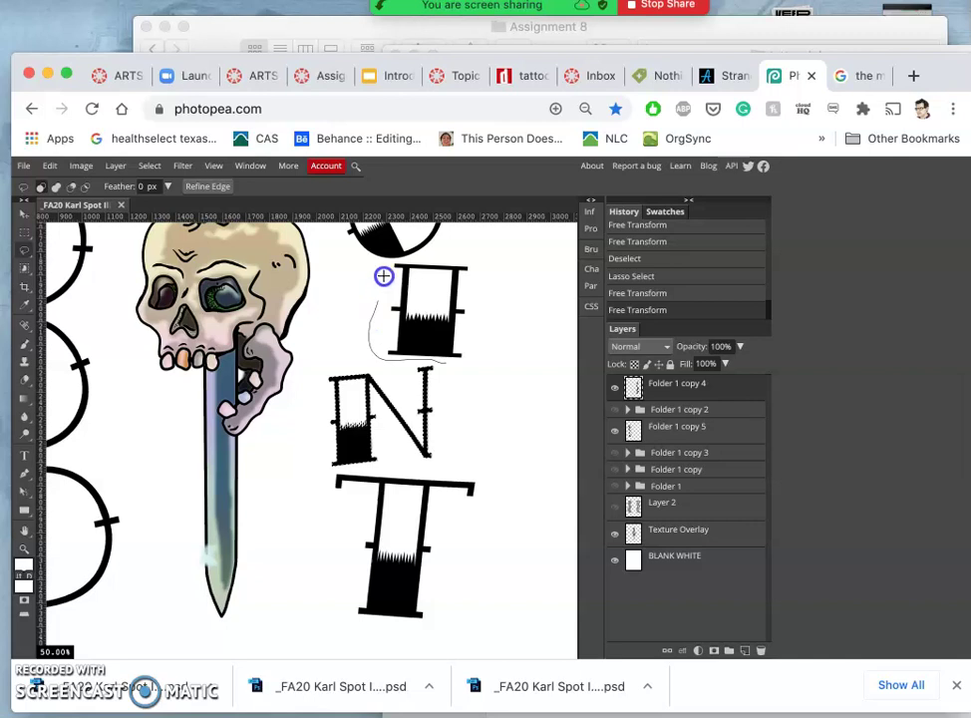
mouse_move(440, 257)
mouse_down()
mouse_move(479, 259)
mouse_move(481, 353)
mouse_move(449, 365)
mouse_up()
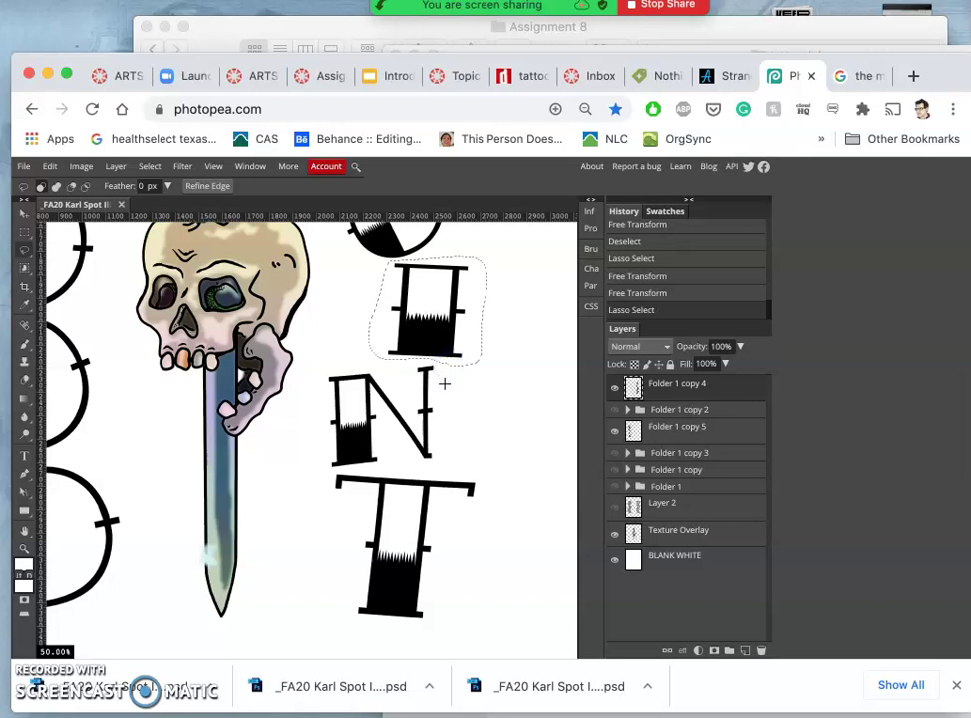
Step: Warp the I by raising its upper edge and upper-right corner and nudging its left corners, apply and deselect
key(ctrl+alt+t)
right_click(445, 346)
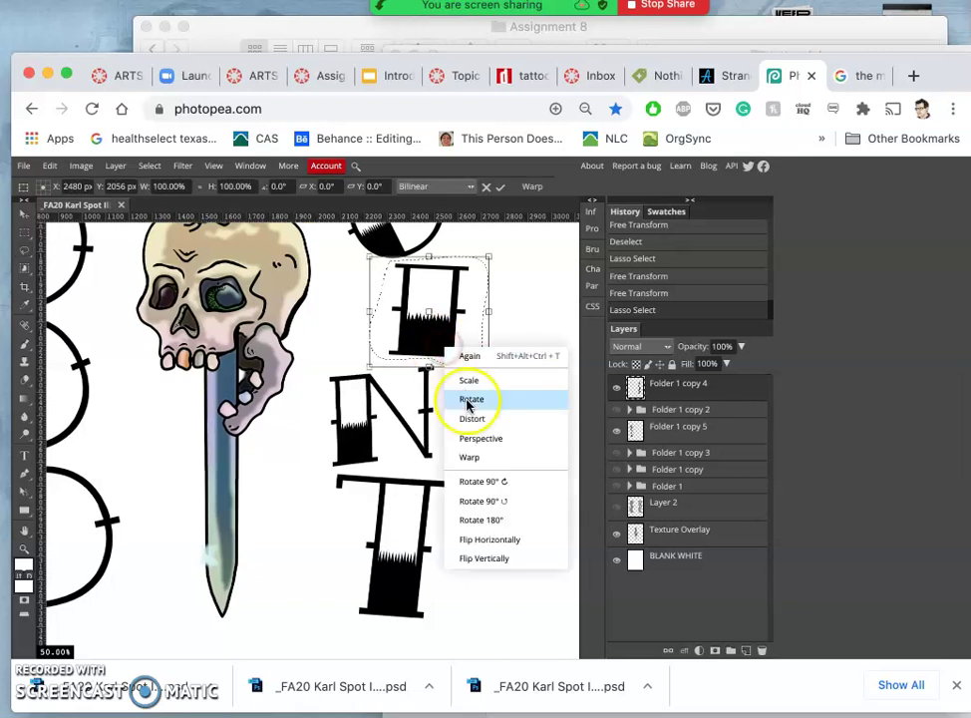
click(466, 456)
drag(467, 267, 473, 265)
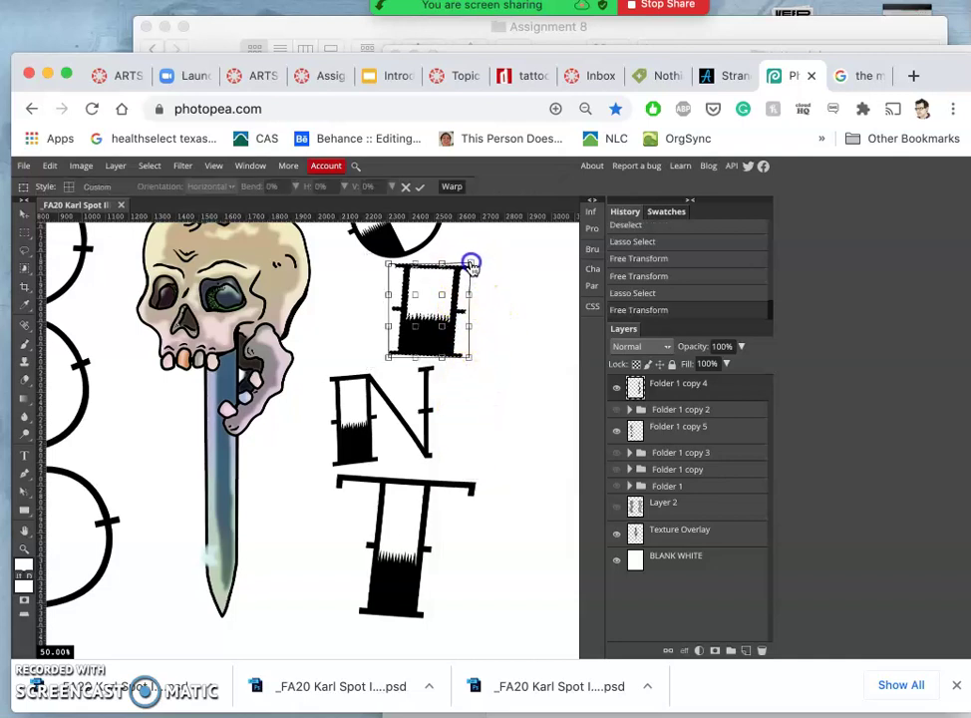
drag(413, 264, 411, 260)
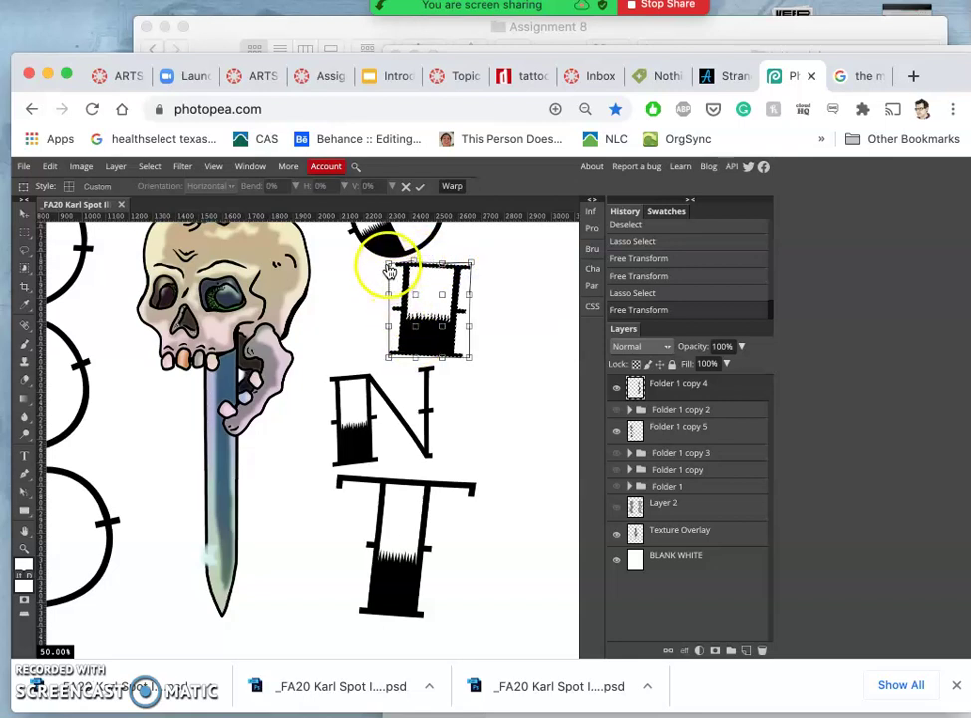
drag(389, 266, 389, 267)
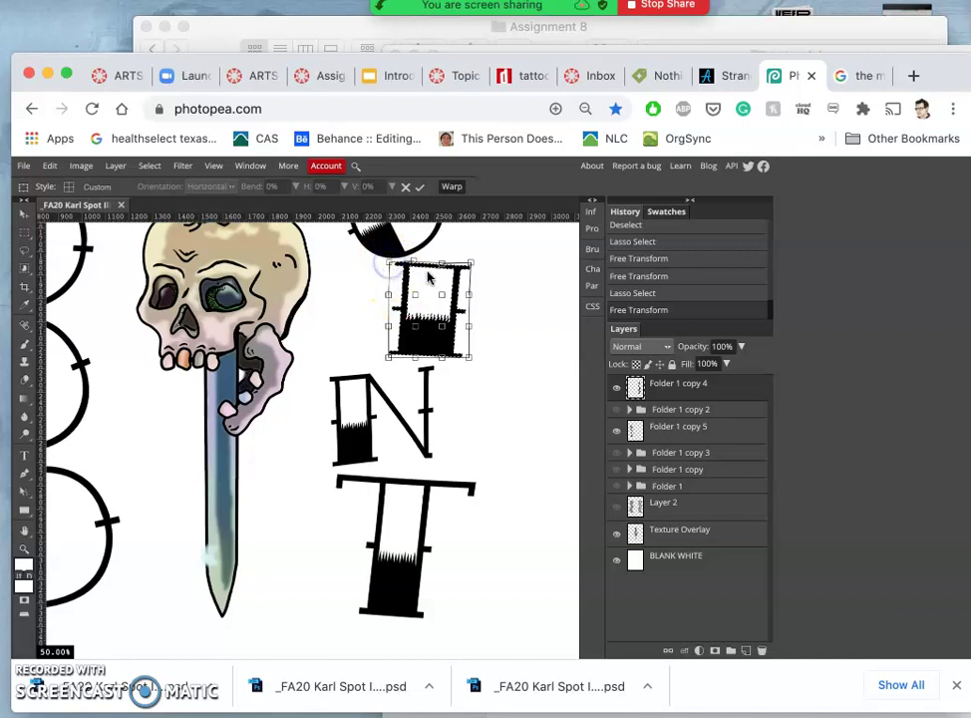
drag(392, 354, 390, 359)
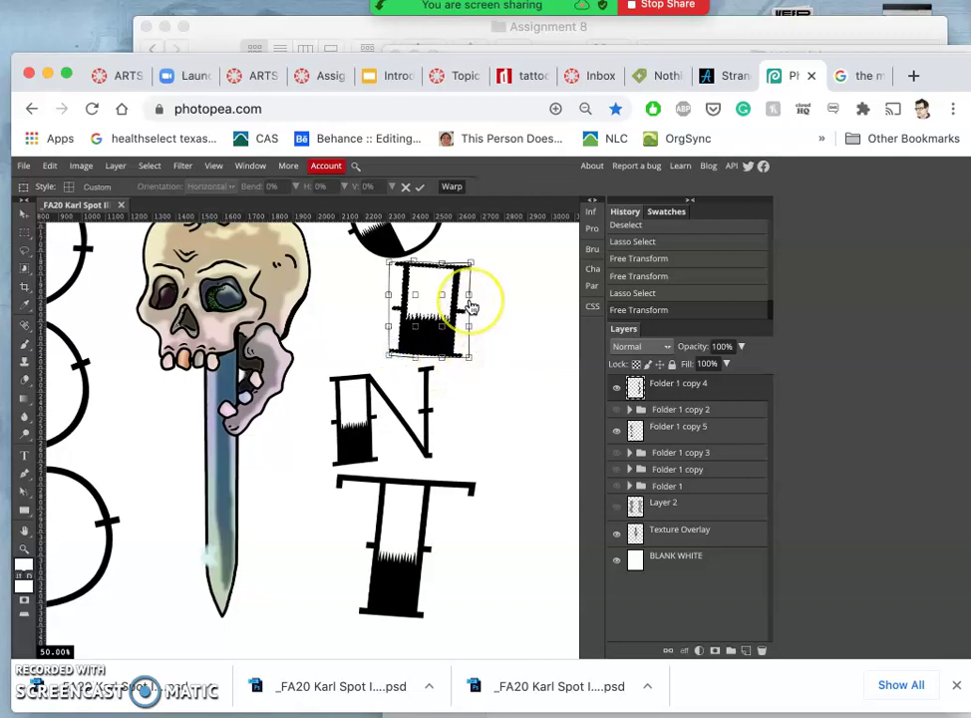
key(Return)
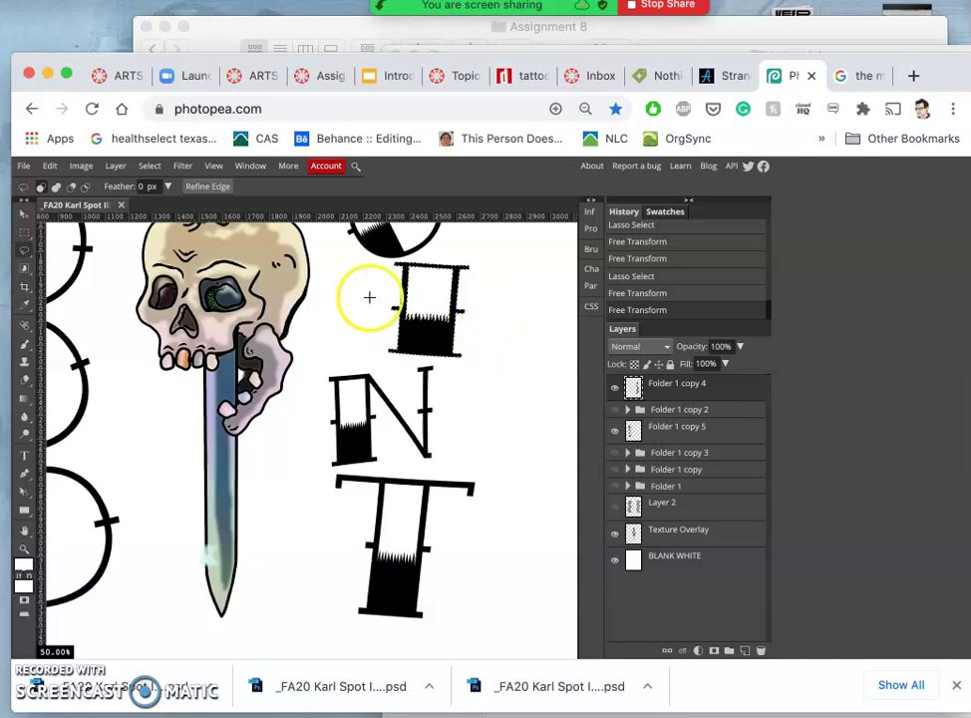
click(24, 251)
click(362, 331)
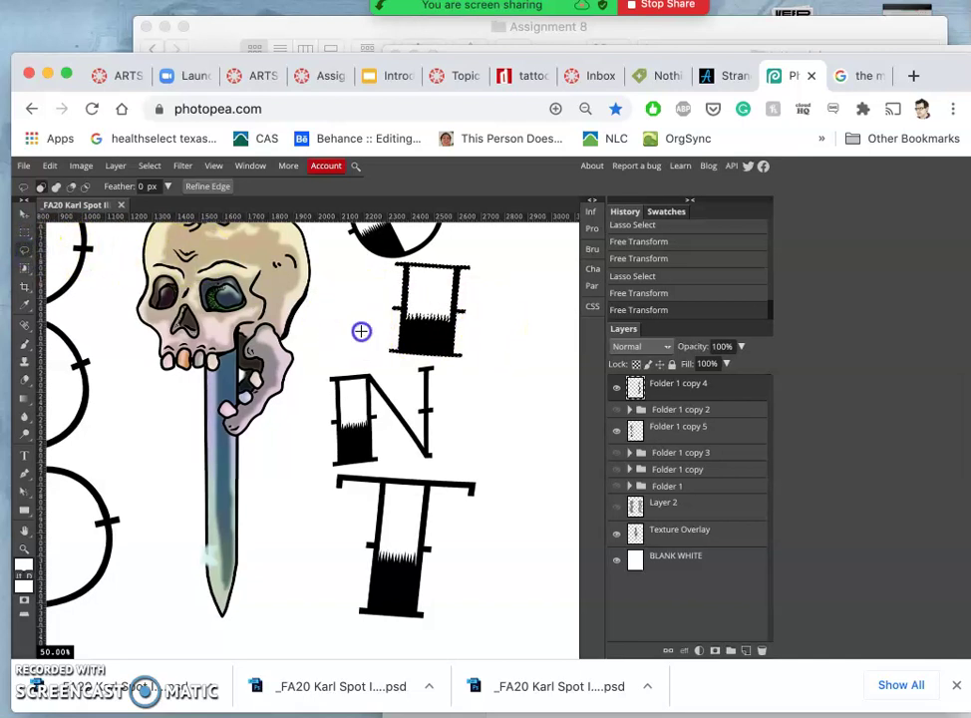
Step: Move the Folder 1 copy 5 layer directly beneath the Folder 1 copy 4 layer
key(super+minus)
scroll(363, 337, down, 1)
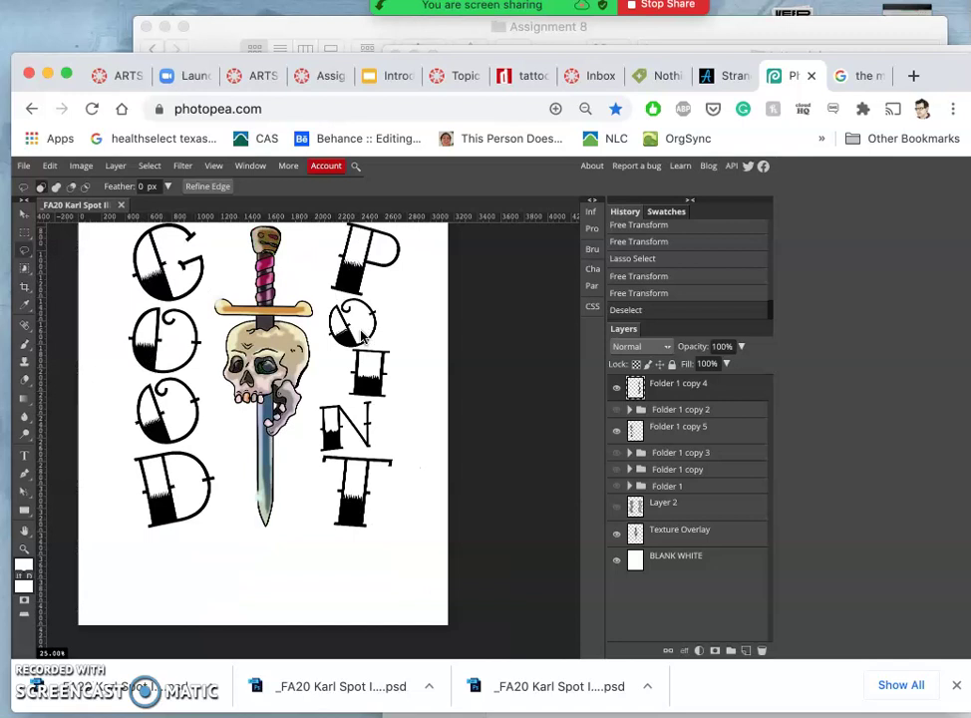
scroll(361, 337, up, 2)
scroll(360, 337, left, 2)
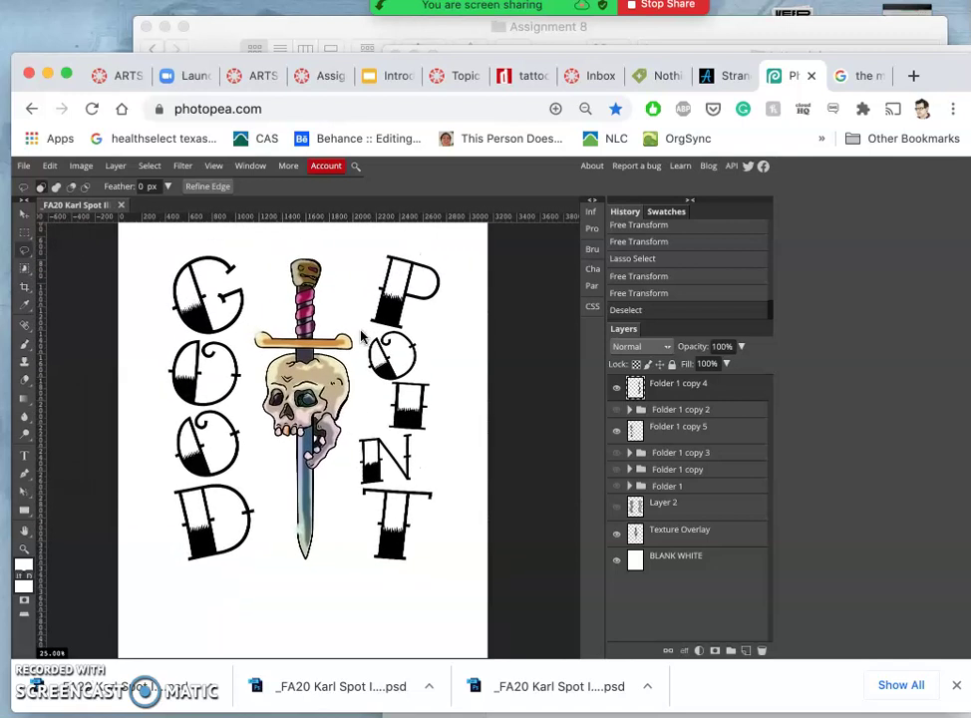
click(367, 321)
click(394, 304)
click(369, 264)
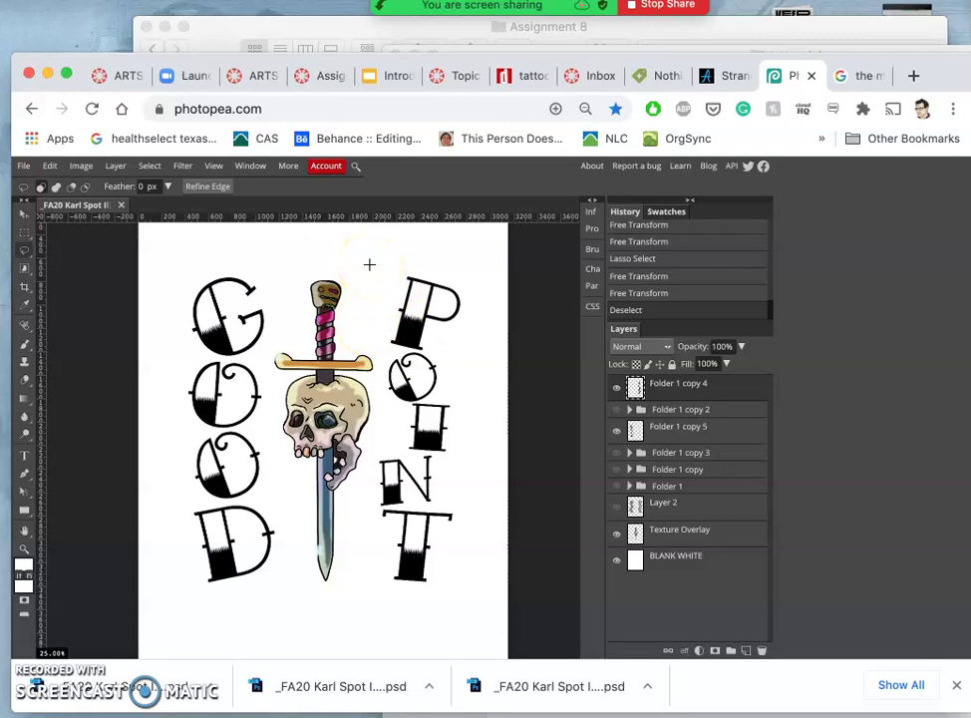
drag(673, 428, 663, 403)
click(672, 391)
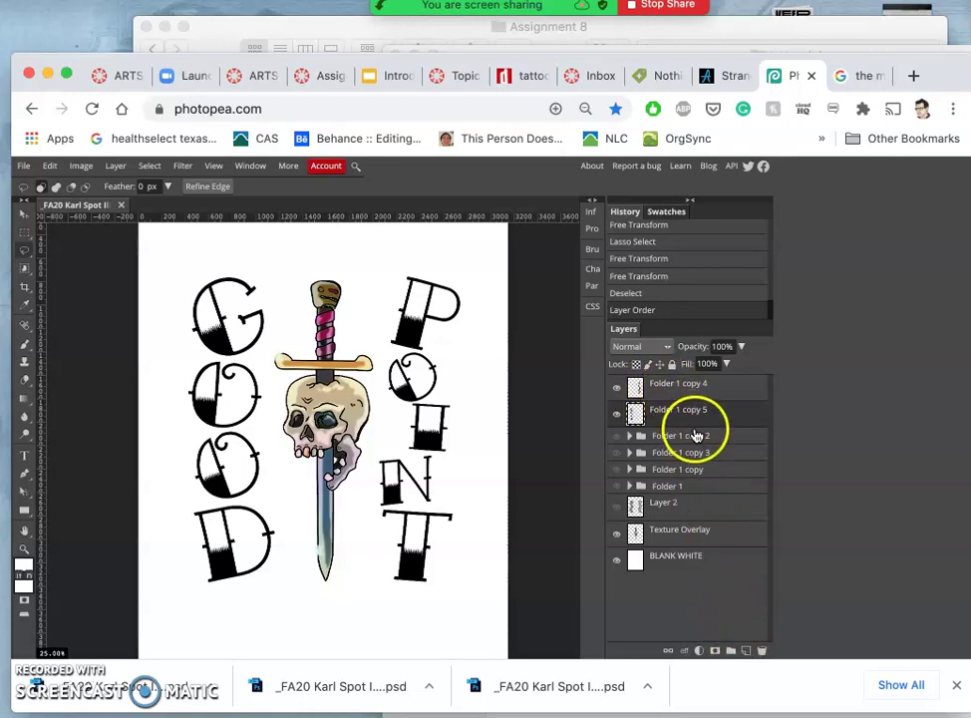
Step: Group the Folder 1 copy 4 and Folder 1 copy 5 layers and name the group FINAL TYPE
click(678, 392)
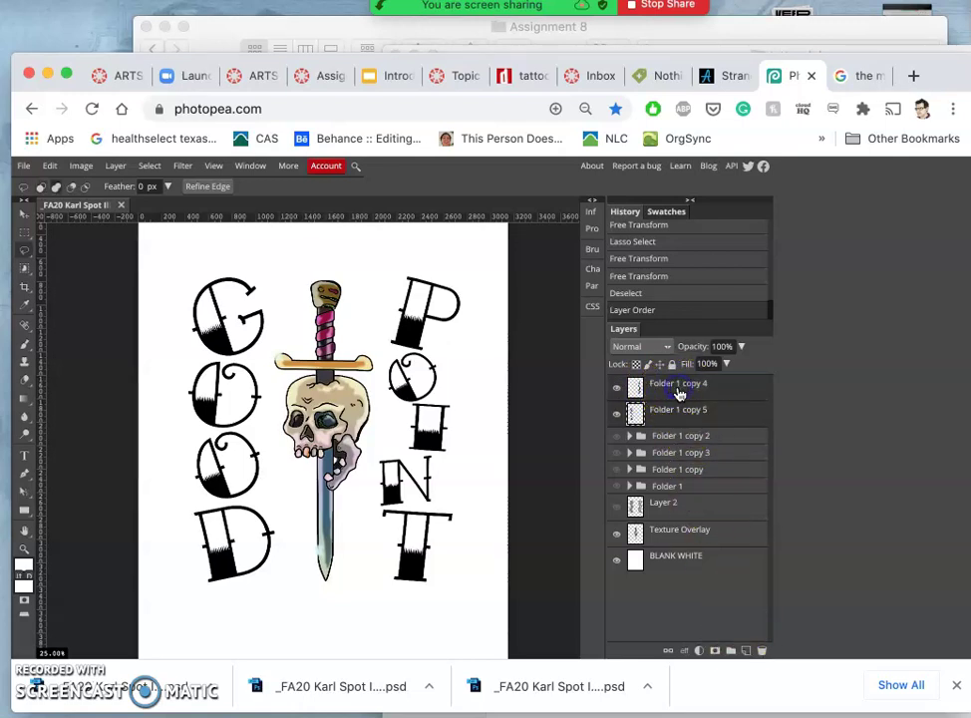
click(730, 649)
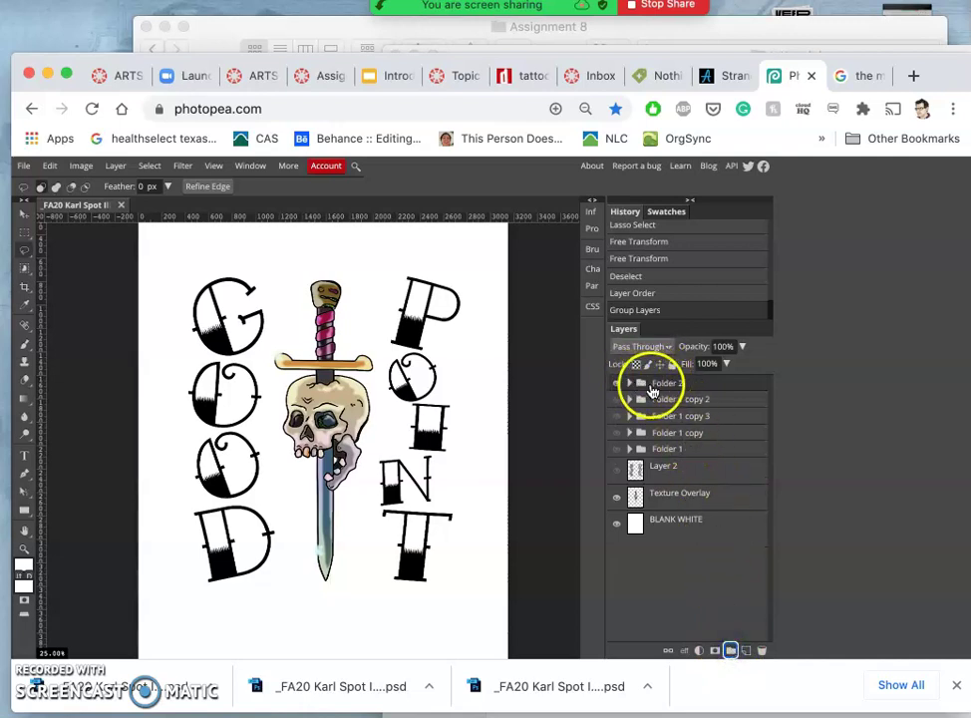
double_click(663, 387)
text(FINAL TYPE)
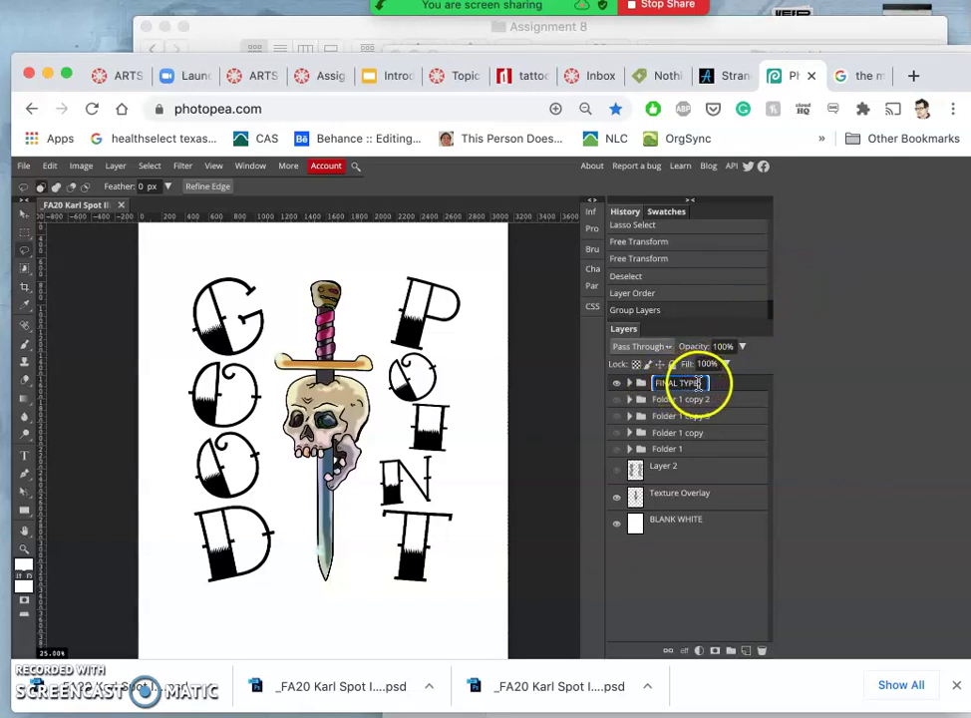
click(640, 387)
Step: Toggle the FINAL TYPE group's visibility repeatedly to compare the poster with and without the lettering, leaving it shown
click(616, 385)
click(616, 387)
click(616, 387)
click(616, 387)
click(616, 387)
click(616, 387)
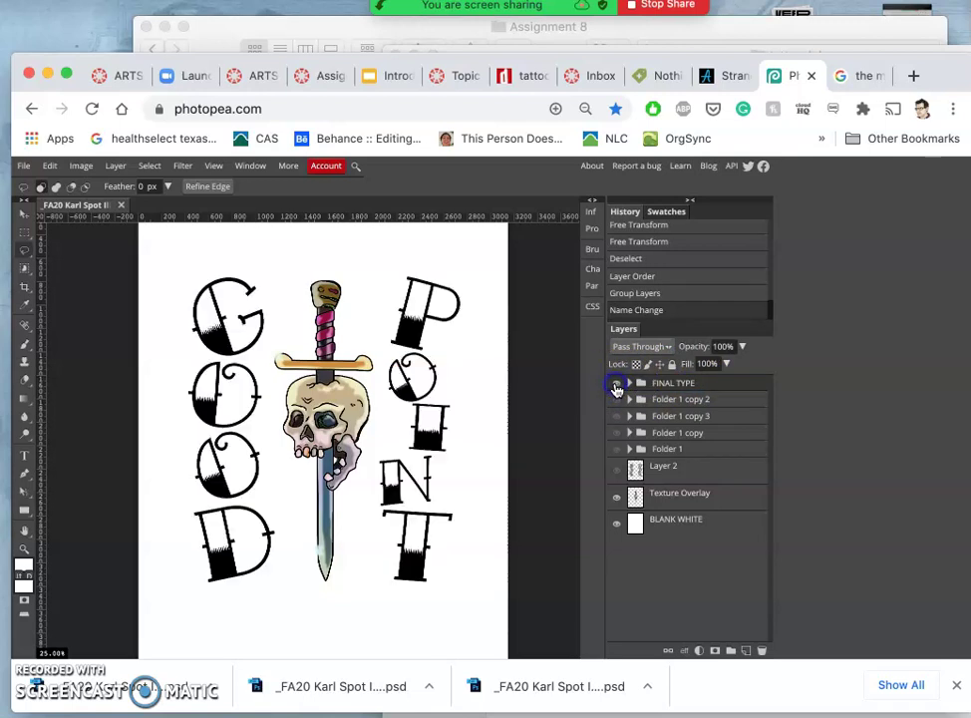
click(616, 387)
click(616, 387)
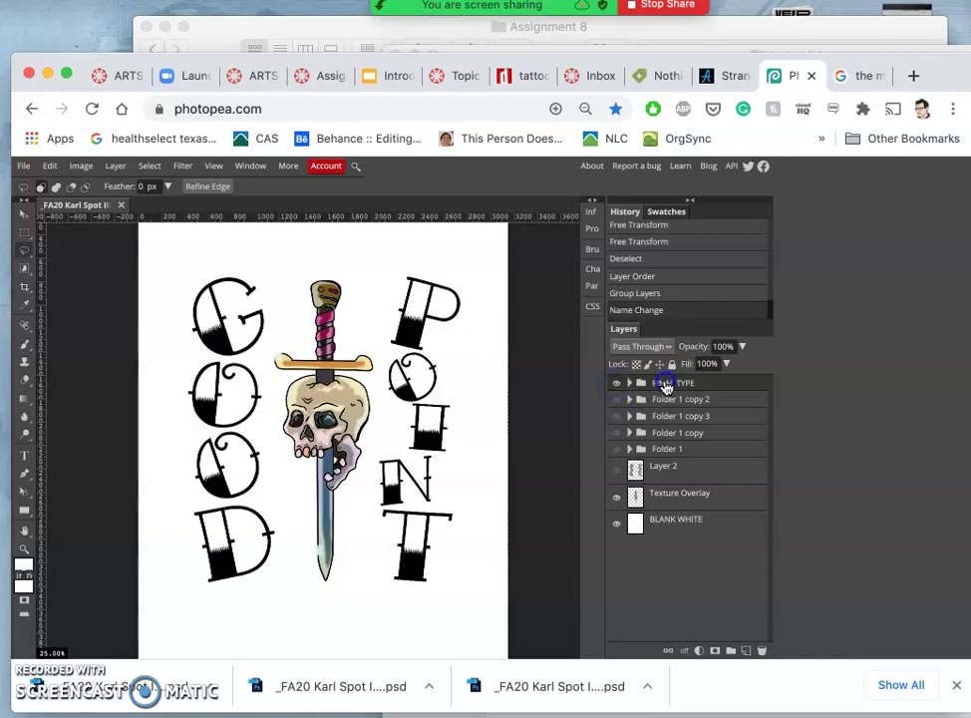
Step: Duplicate the FINAL TYPE group and merge the duplicate into a single layer
key(super+j)
right_click(665, 387)
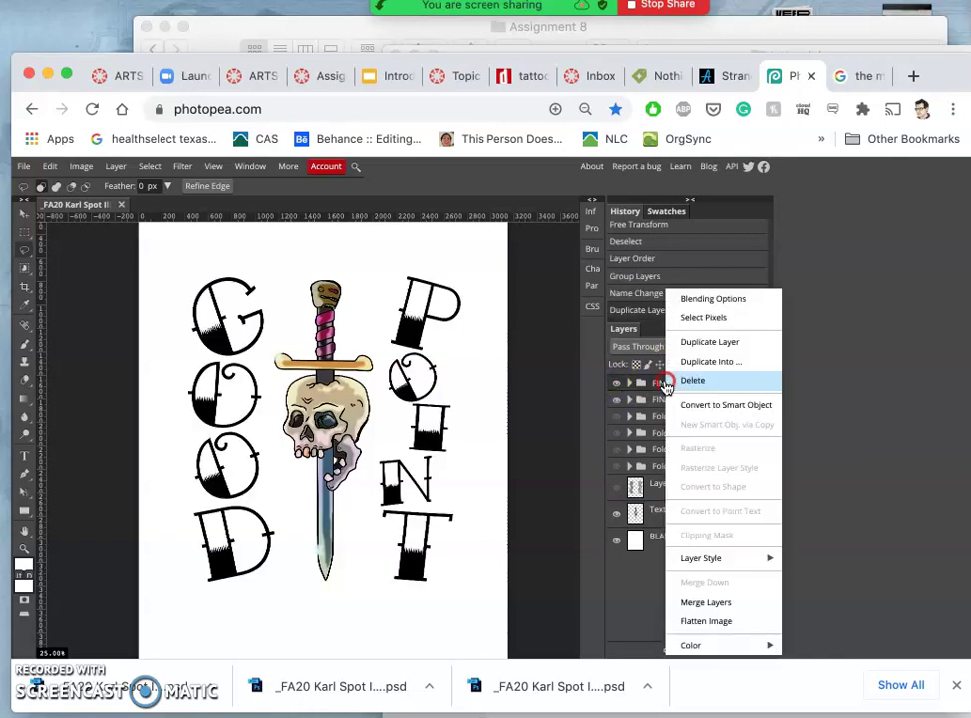
click(704, 603)
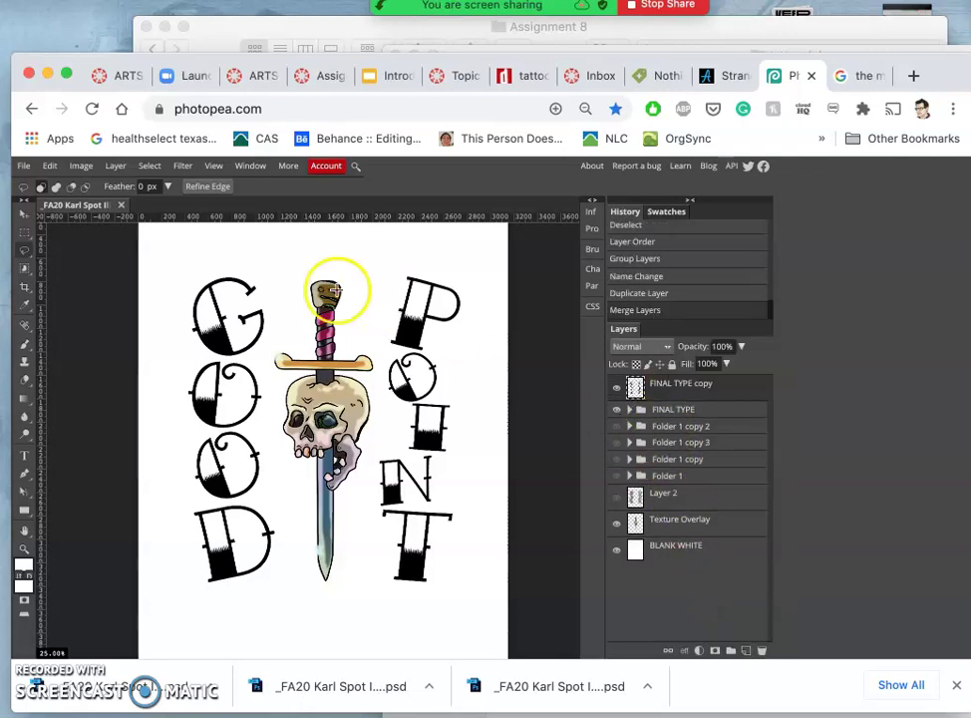
Step: Offset the merged FINAL TYPE copy slightly up and to the left of the original lettering
click(24, 212)
drag(219, 344, 213, 343)
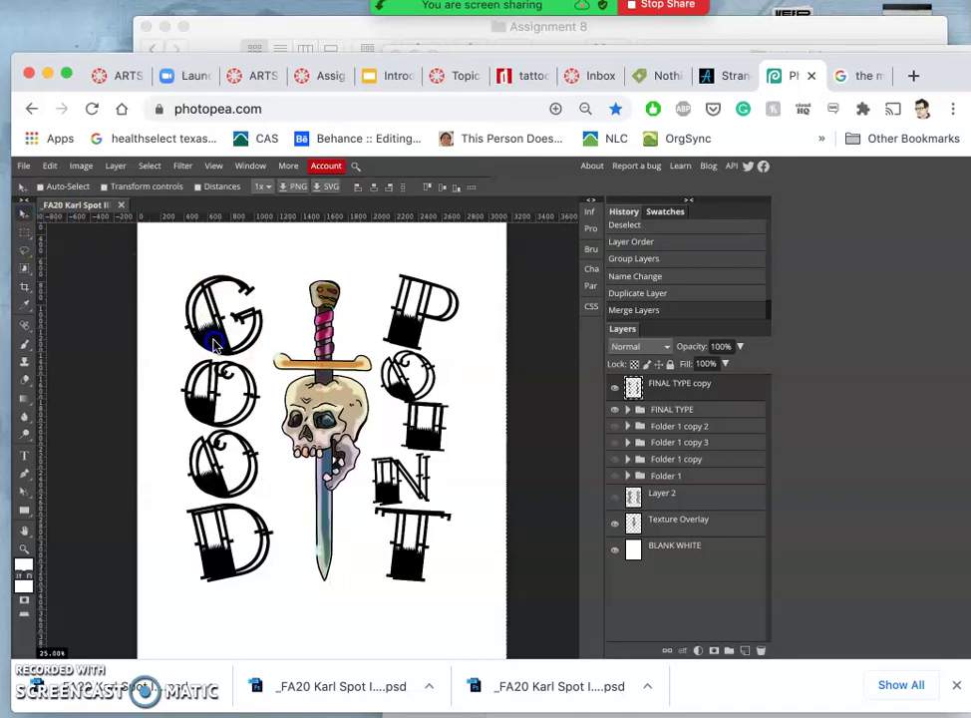
drag(212, 343, 220, 339)
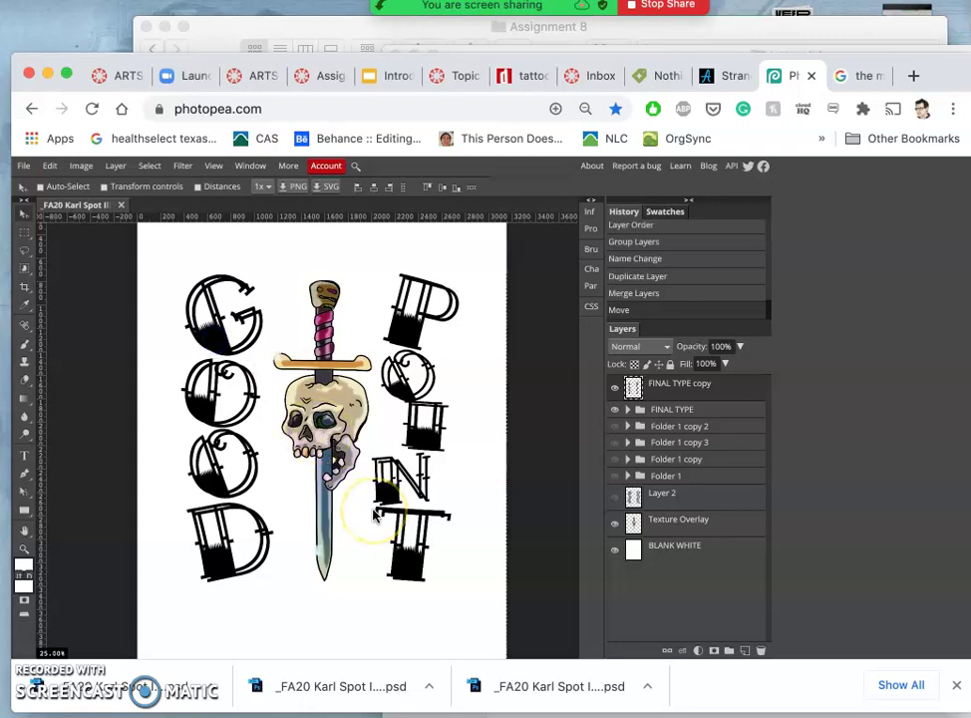
Step: Lasso the right-hand parts of the GOOD letters, looping around toward the dagger, and clear that area from the FINAL TYPE copy layer
click(24, 250)
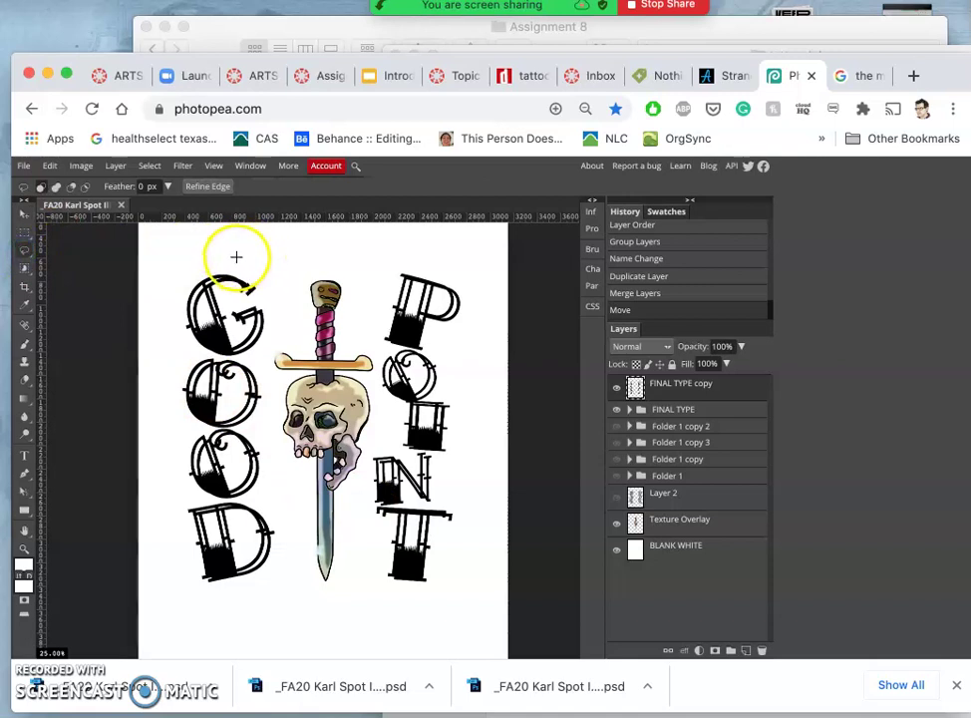
mouse_move(233, 258)
mouse_down()
mouse_move(212, 305)
mouse_move(225, 401)
mouse_move(199, 439)
mouse_move(225, 503)
mouse_up()
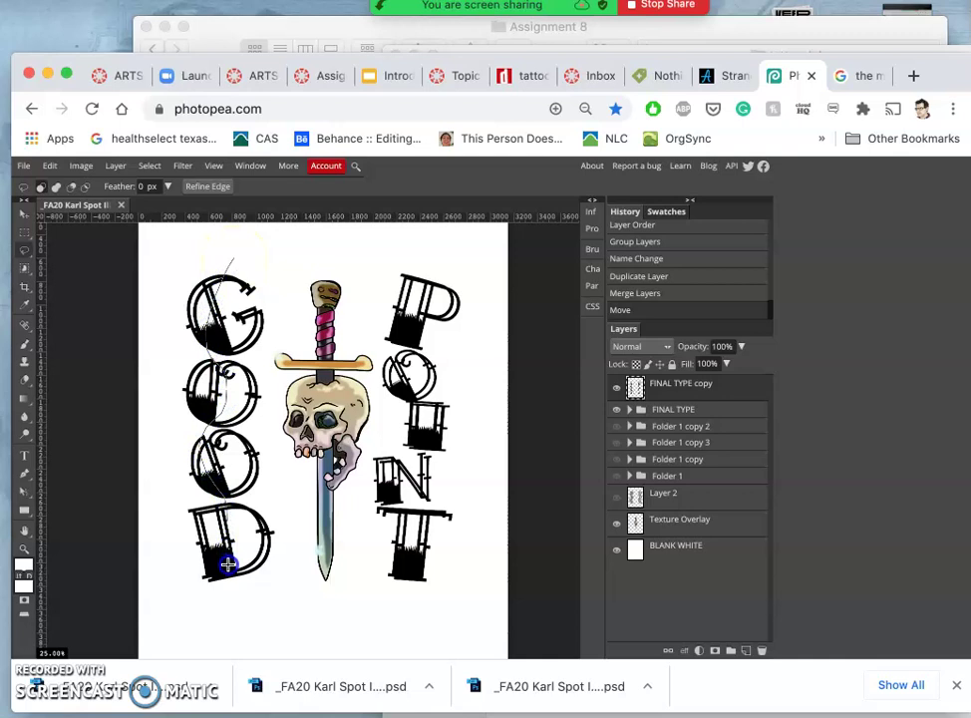
mouse_move(220, 595)
mouse_down()
mouse_move(313, 554)
mouse_move(310, 513)
mouse_move(345, 298)
mouse_move(279, 262)
mouse_up()
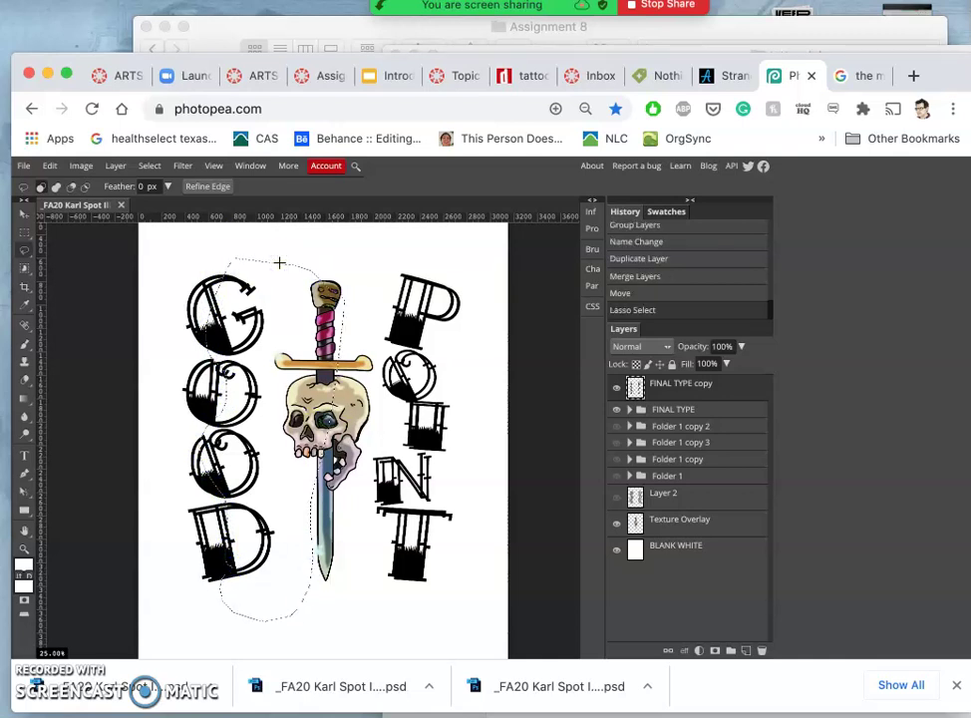
key(Delete)
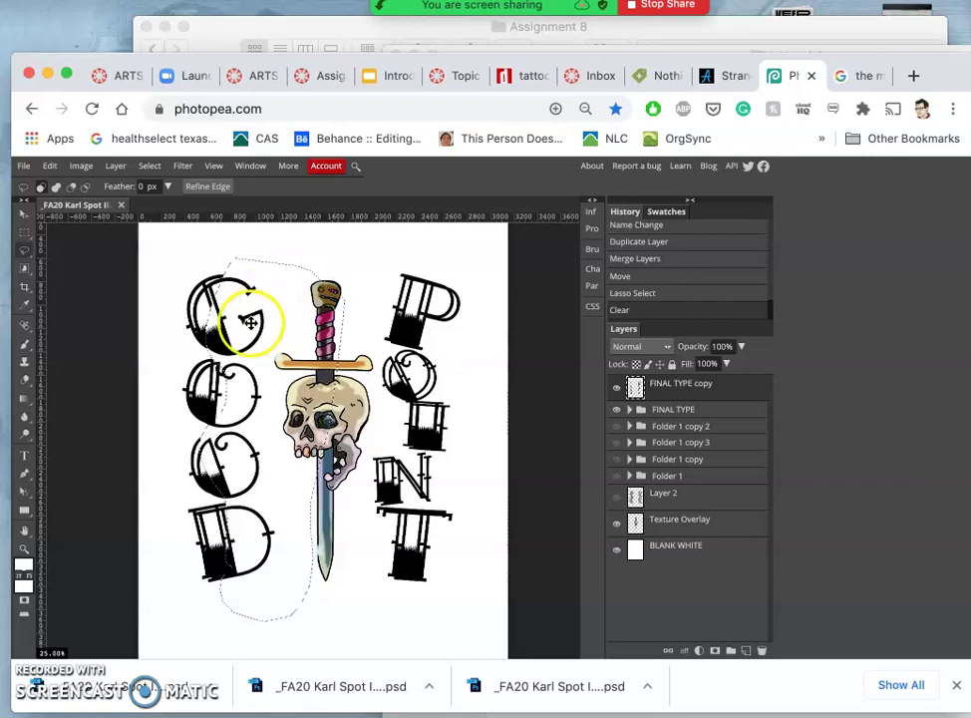
Step: Deselect the lassoed area around the GOOD letters
click(174, 397)
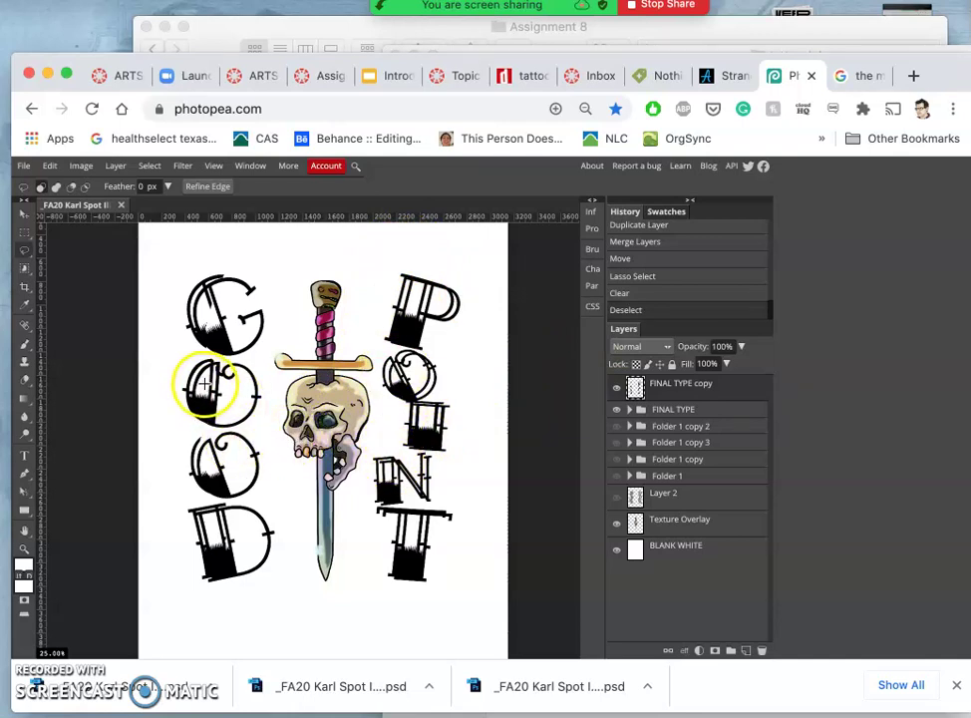
scroll(205, 385, up, 2)
scroll(204, 388, left, 5)
click(201, 470)
mouse_move(202, 470)
mouse_down()
mouse_move(172, 476)
mouse_move(156, 499)
mouse_move(212, 493)
mouse_up()
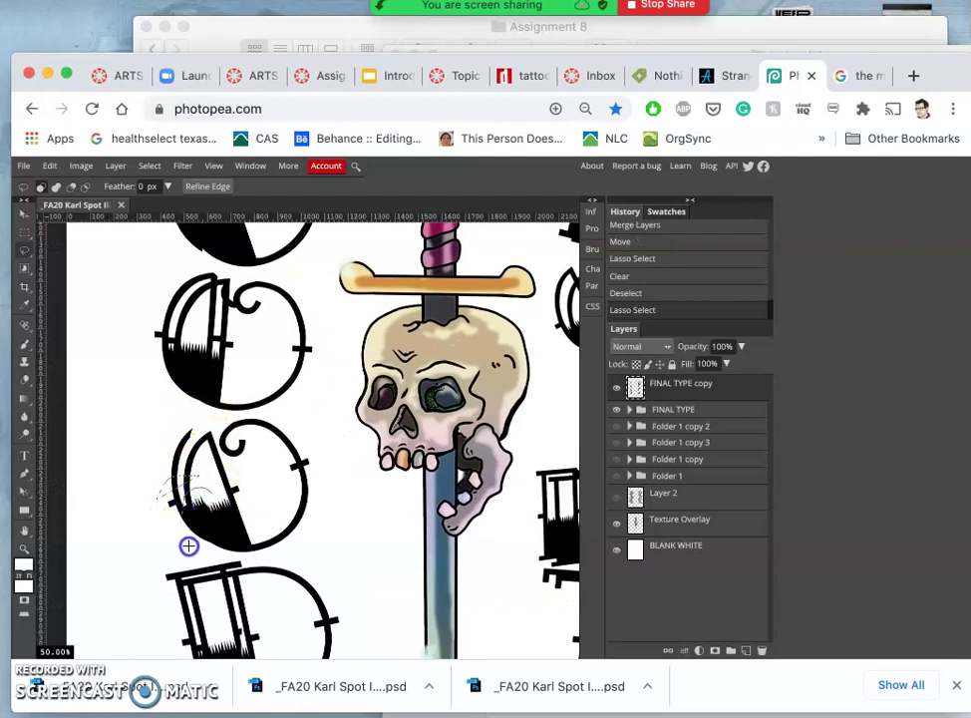
drag(189, 545, 202, 549)
click(41, 187)
click(107, 330)
Step: Lasso the doubled shading at the lower left of GOOD's second O, clear it from the FINAL TYPE copy layer, and deselect
click(190, 494)
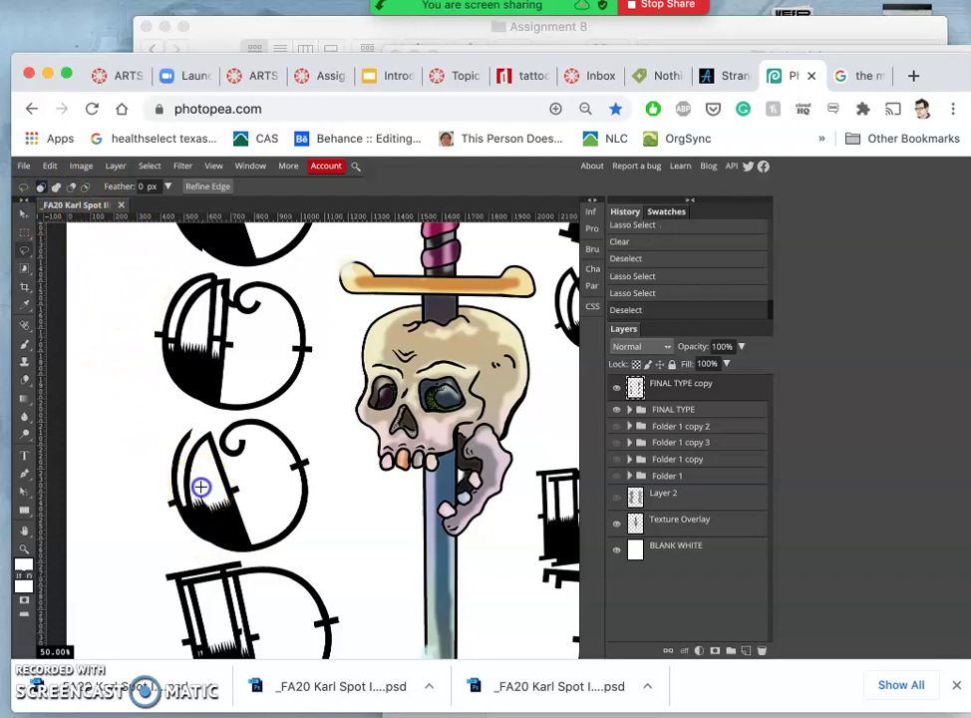
mouse_move(182, 523)
mouse_down()
mouse_move(211, 562)
mouse_move(240, 553)
mouse_move(211, 489)
mouse_up()
key(Delete)
click(342, 525)
Step: Lasso the doubled black fill in the lower part of the D, clear it from the FINAL TYPE copy layer, and deselect
scroll(346, 526, down, 1)
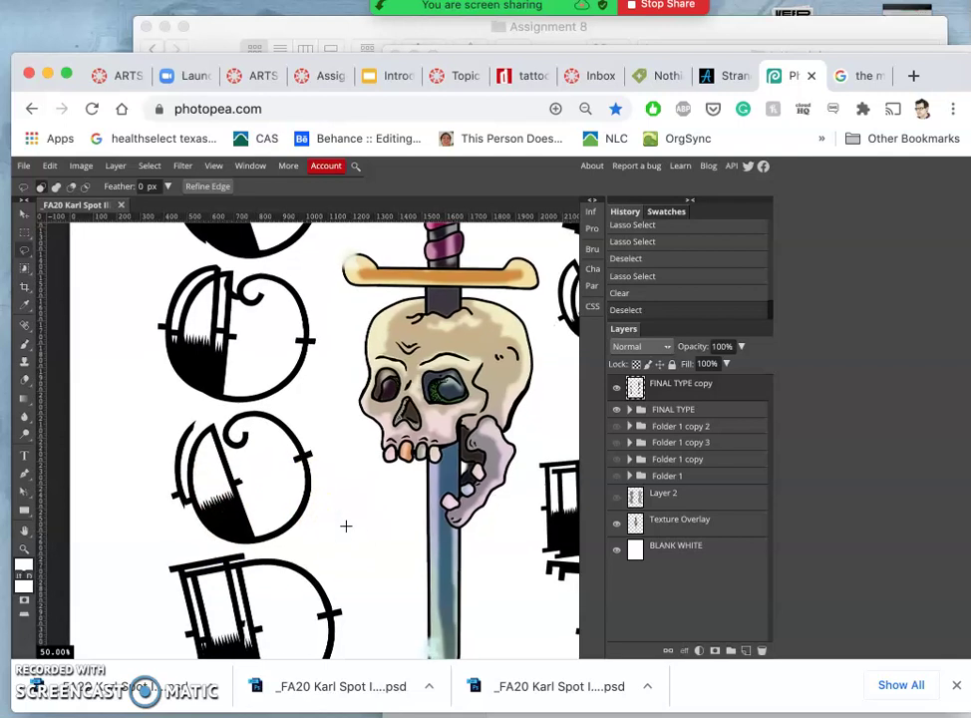
scroll(346, 525, down, 4)
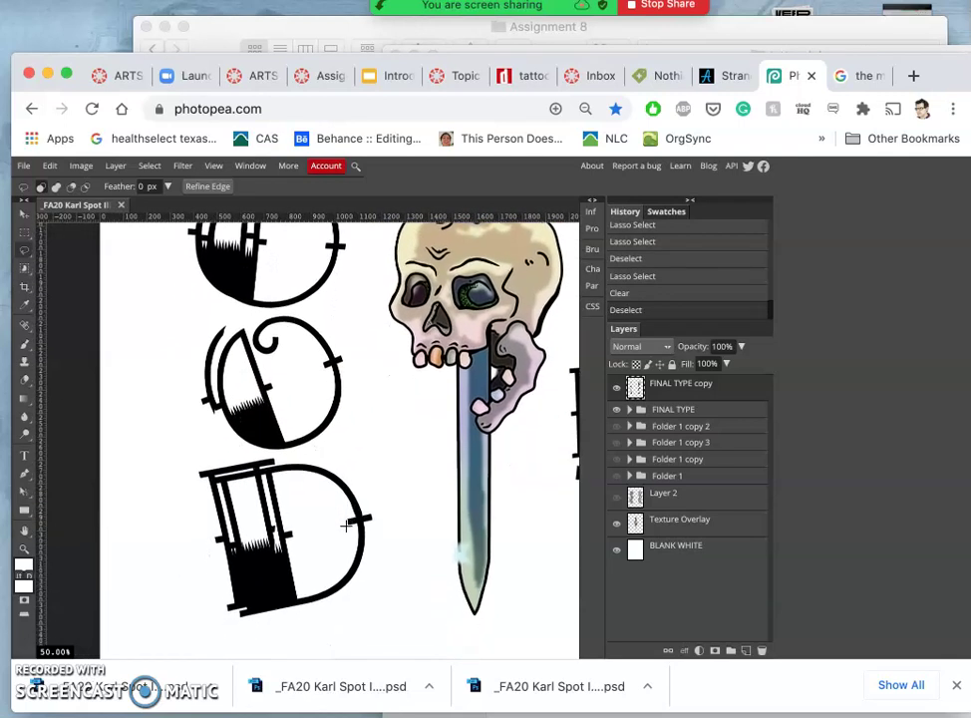
scroll(346, 526, down, 1)
mouse_move(273, 470)
mouse_down()
mouse_move(270, 462)
mouse_move(279, 521)
mouse_up()
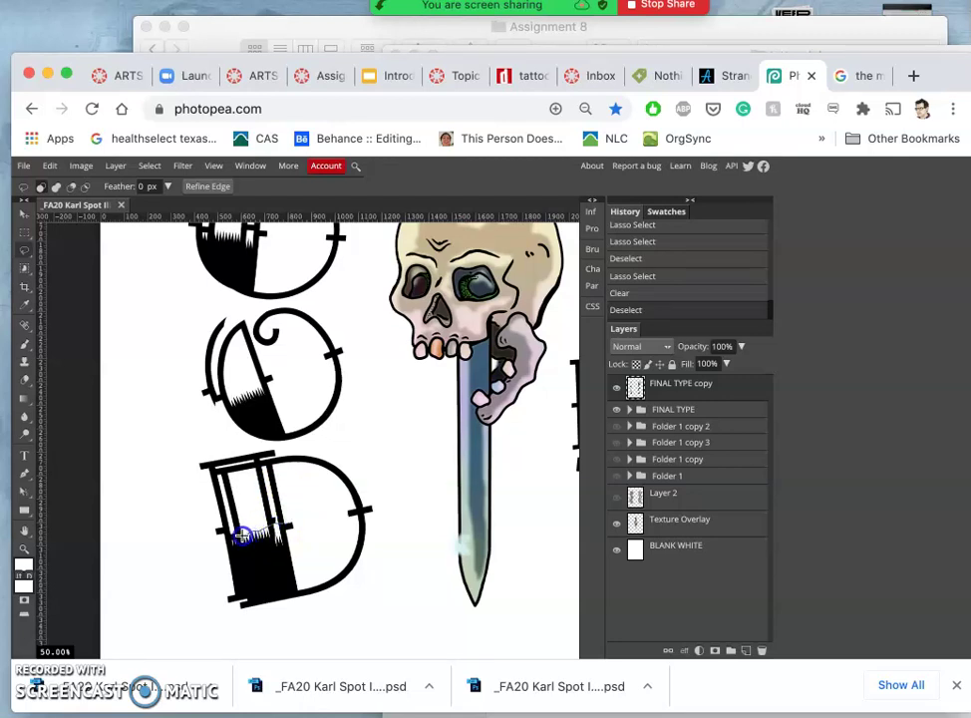
mouse_move(223, 539)
mouse_down()
mouse_move(187, 609)
mouse_move(221, 636)
mouse_move(269, 629)
mouse_move(308, 592)
mouse_move(315, 561)
mouse_up()
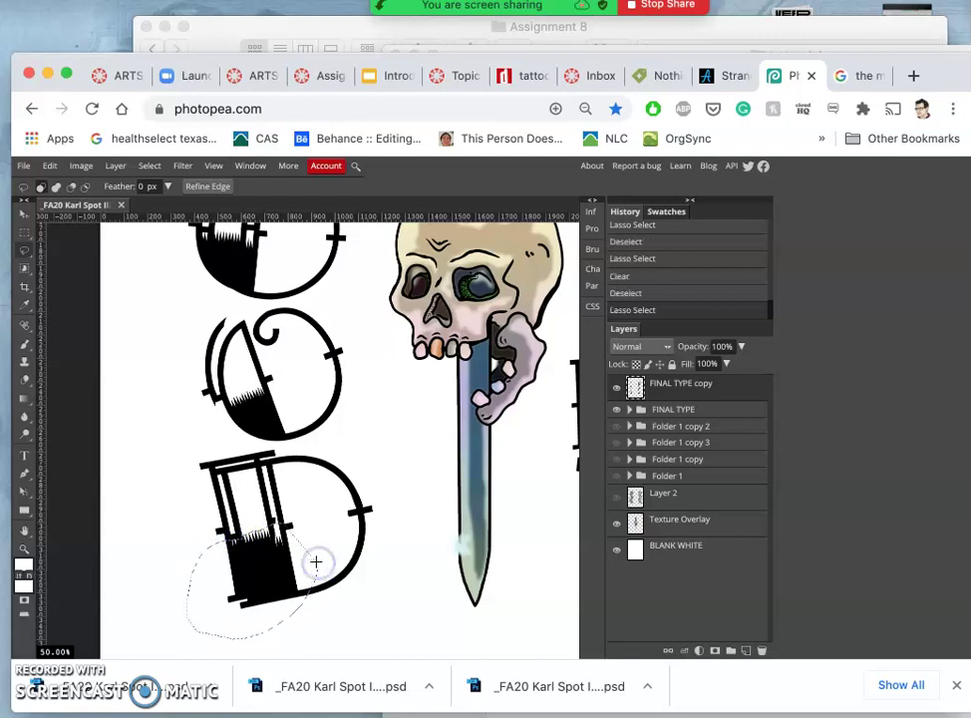
key(Delete)
click(358, 589)
click(287, 506)
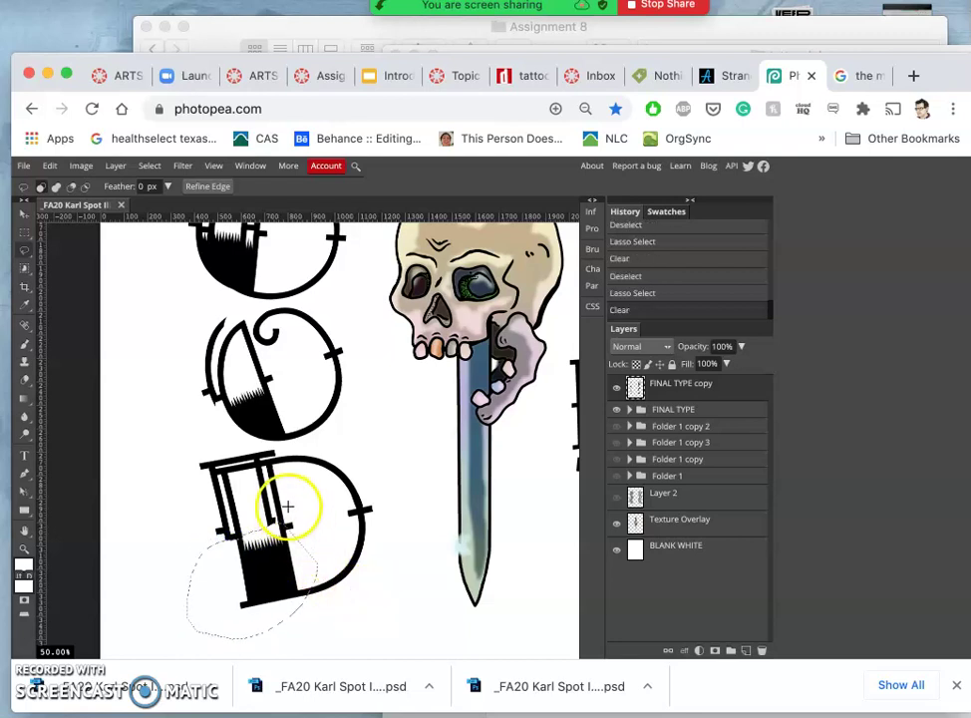
click(292, 503)
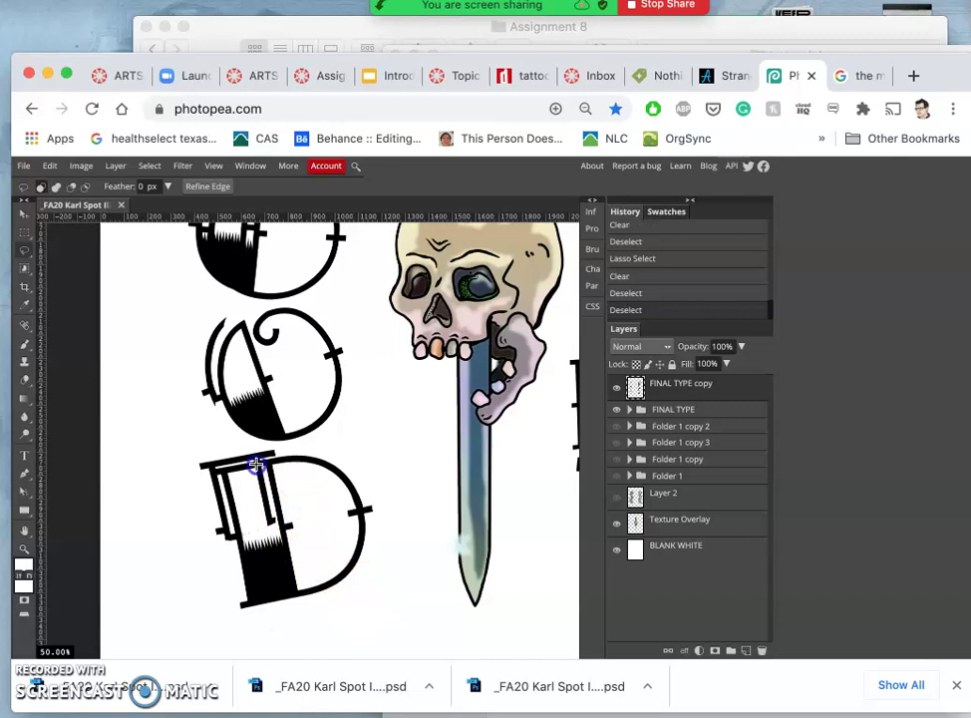
Step: Lasso the leftover inner stem line in the upper part of the D, clear it from the copy layer, and deselect
drag(249, 469, 260, 536)
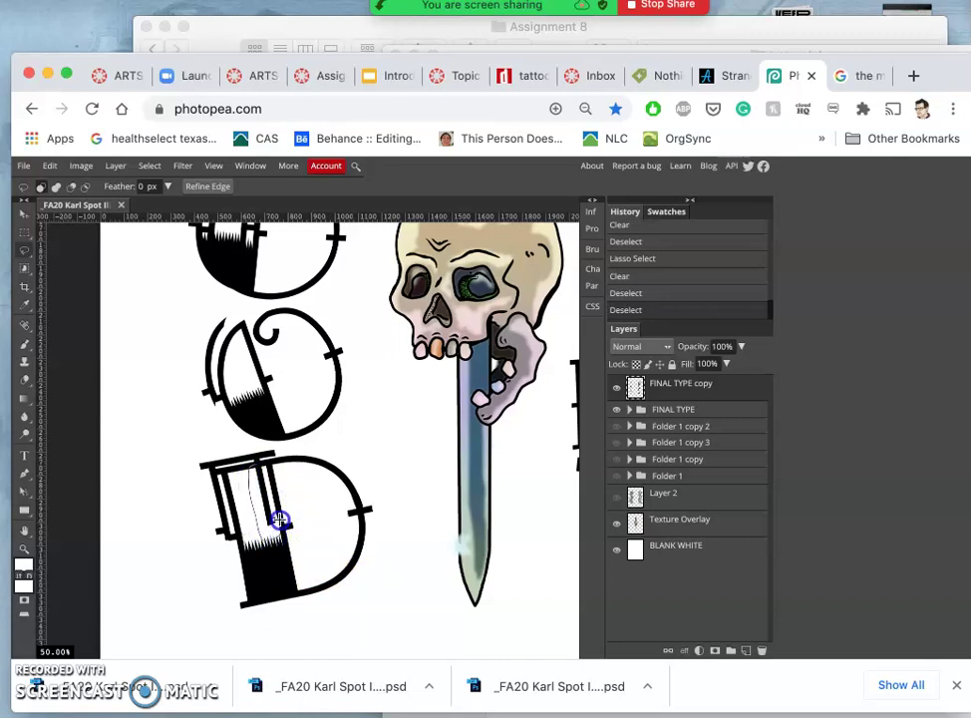
drag(267, 464, 270, 462)
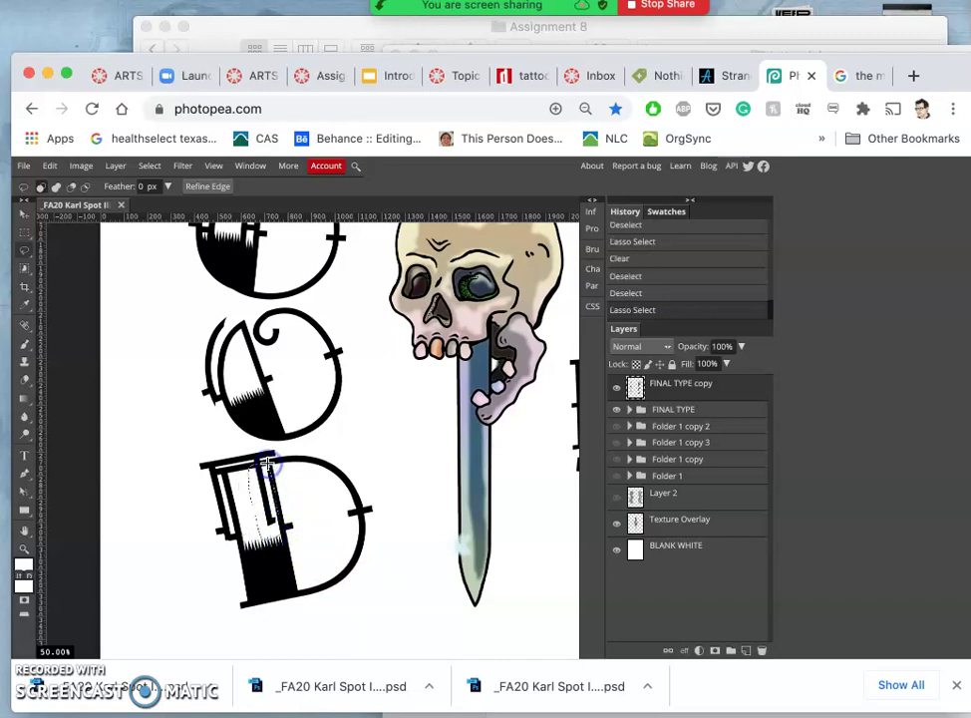
key(Delete)
click(343, 462)
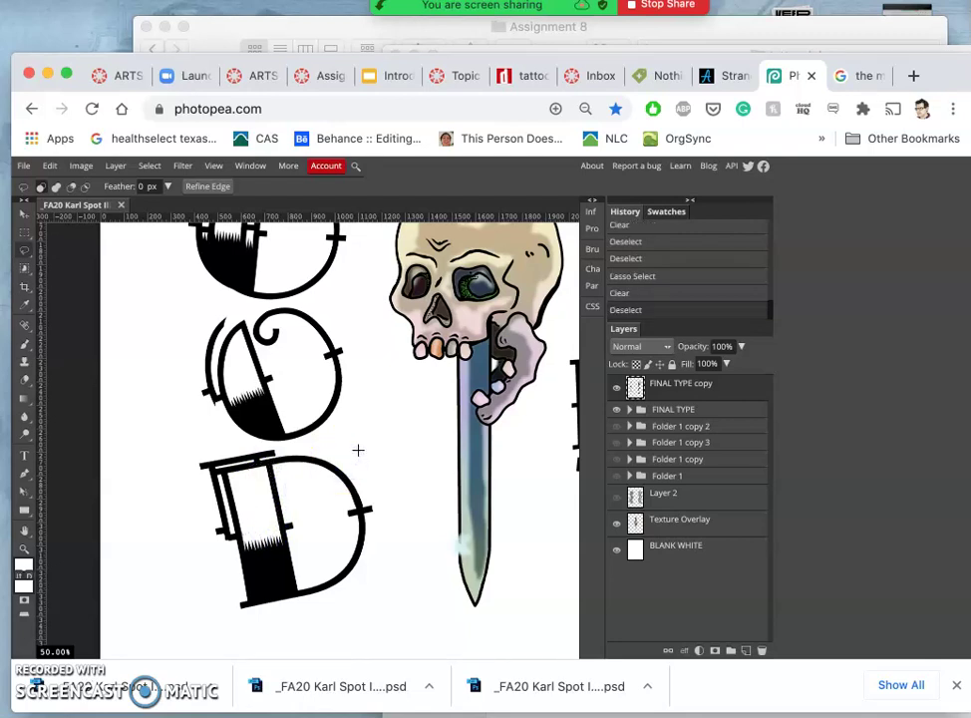
Step: Lasso the doubled stem and black fill of GOOD's first O, clear them from the FINAL TYPE copy layer, and deselect
scroll(350, 456, up, 5)
scroll(357, 451, up, 3)
mouse_move(358, 447)
mouse_down()
mouse_move(362, 347)
mouse_move(332, 345)
mouse_up()
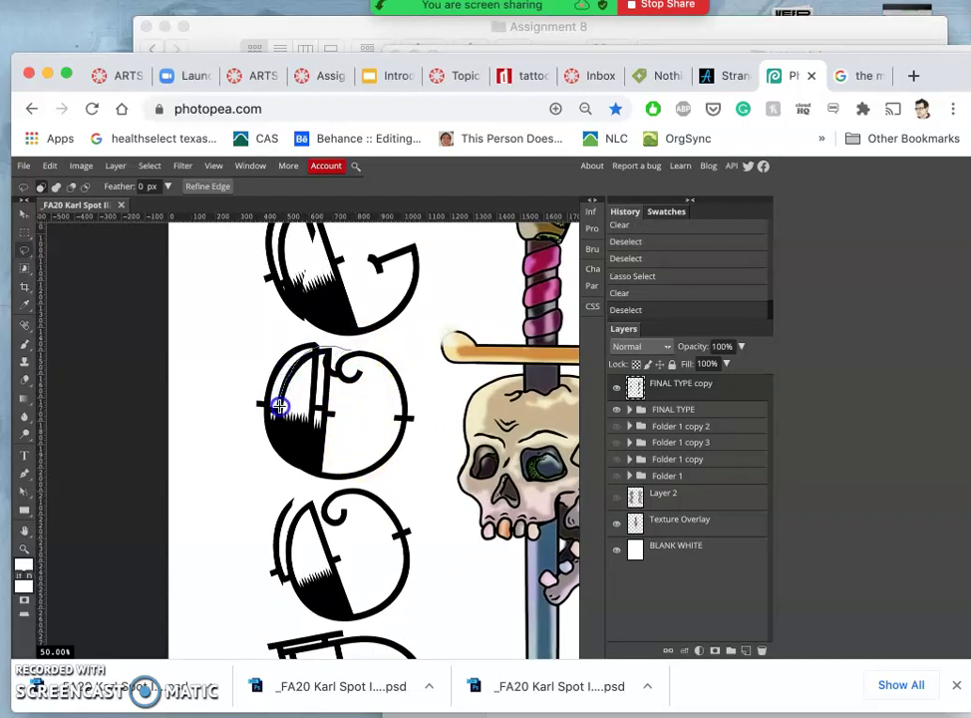
drag(393, 388, 392, 374)
key(Delete)
click(426, 407)
Step: Lasso the doubled shading and upper arc end of the G, clear them from the FINAL TYPE copy layer, and deselect
scroll(406, 371, up, 5)
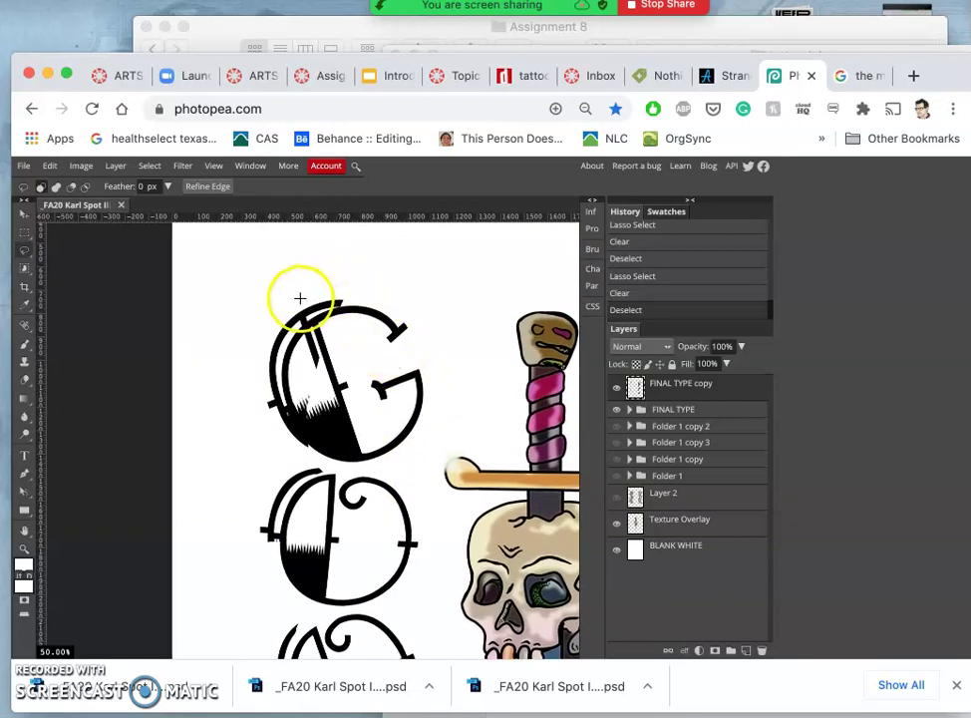
mouse_move(302, 298)
mouse_down()
mouse_move(330, 372)
mouse_move(300, 389)
mouse_move(298, 403)
mouse_move(266, 413)
mouse_up()
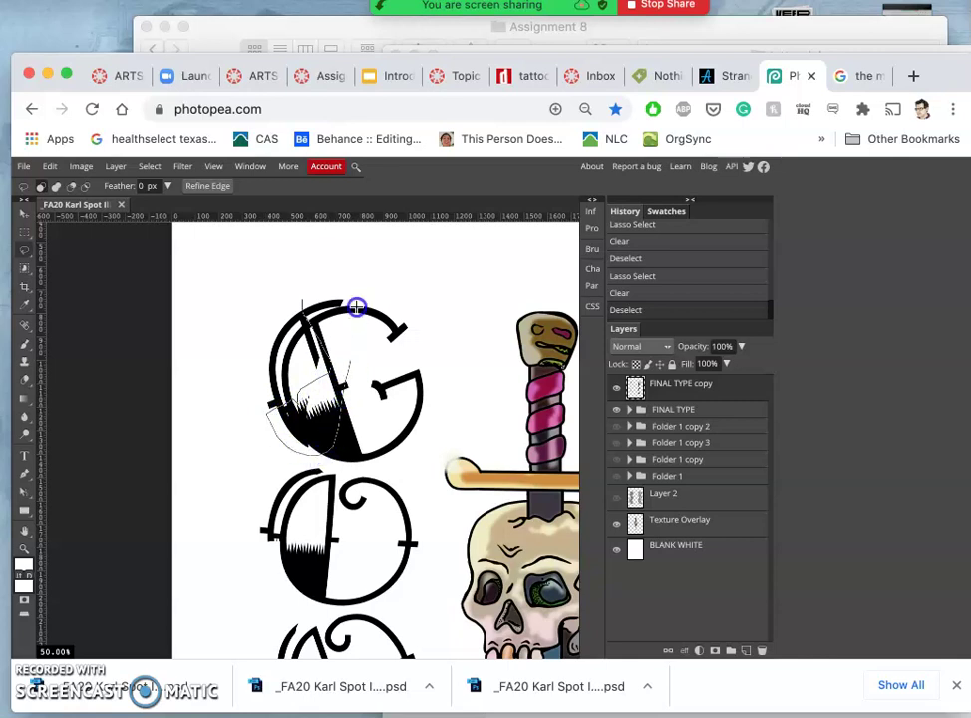
drag(320, 276, 321, 275)
key(Delete)
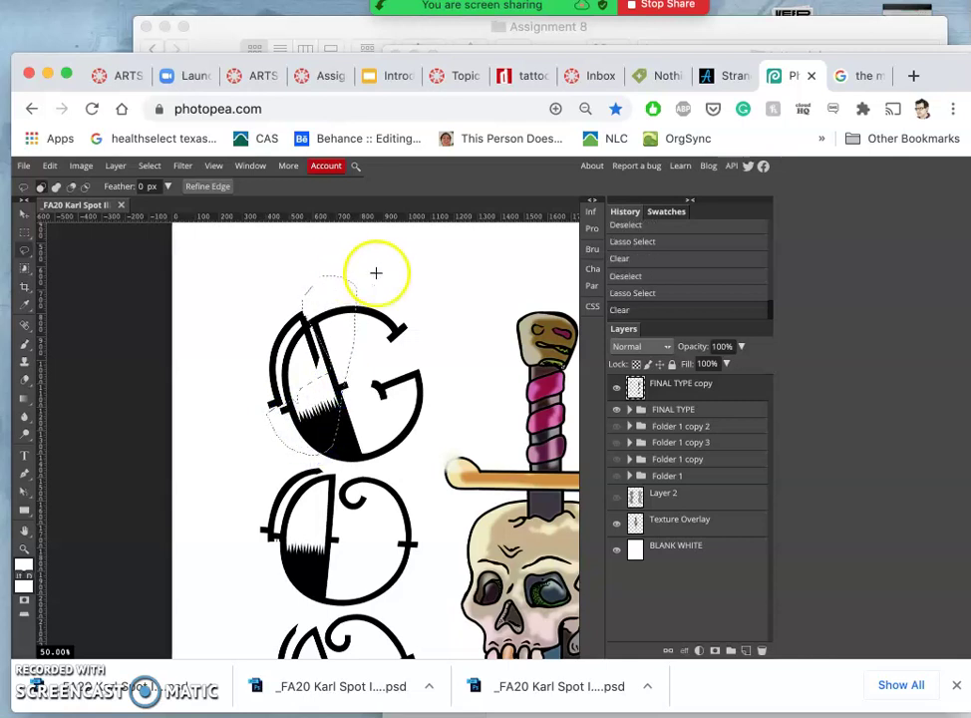
key(ctrl+d)
Step: Toggle the FINAL TYPE copy layer's visibility repeatedly to compare the lettering with and without the offset outlines, leaving it shown
scroll(416, 321, down, 5)
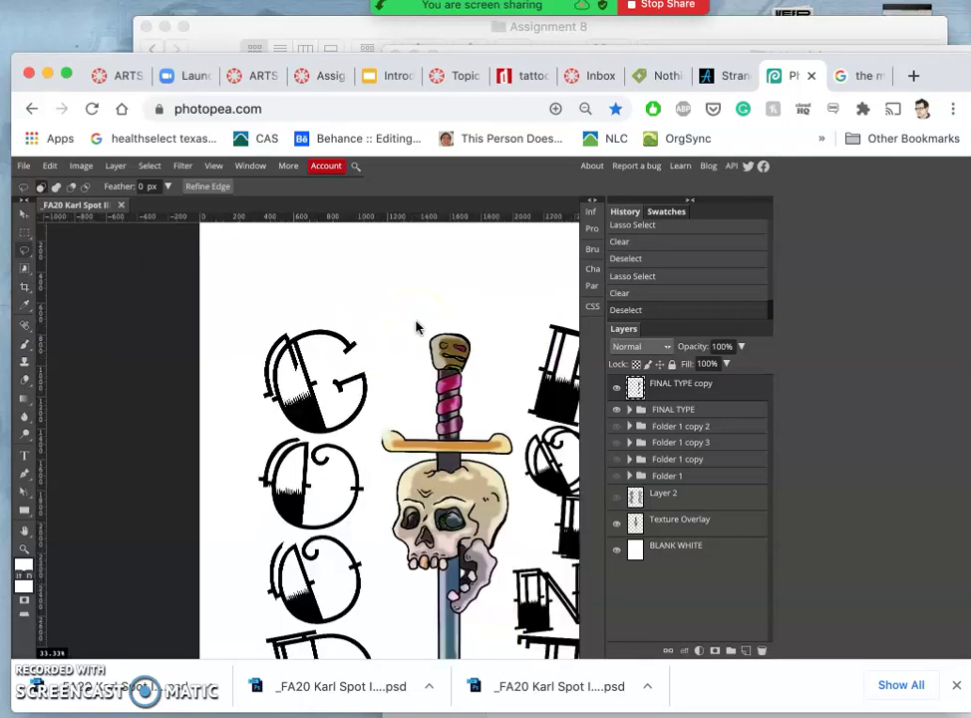
scroll(415, 326, down, 2)
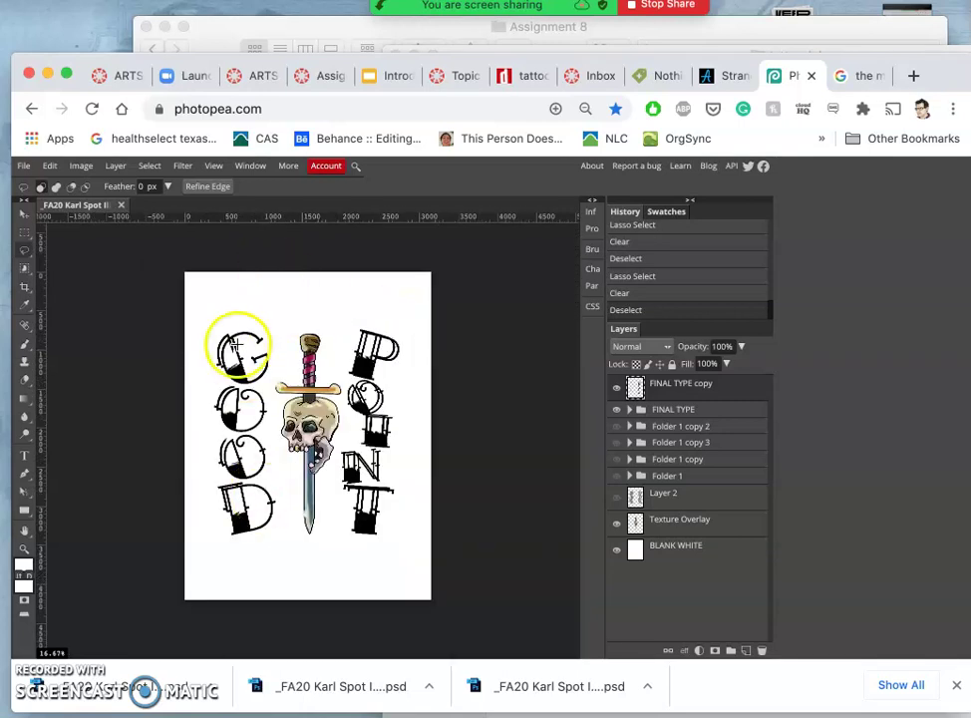
scroll(274, 399, up, 3)
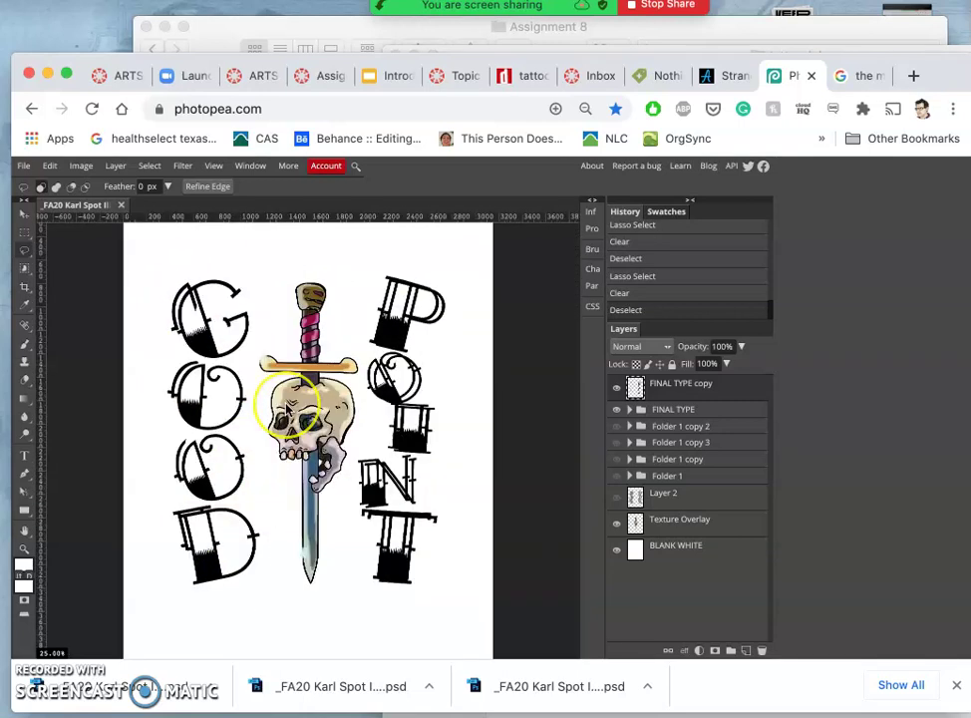
scroll(286, 408, left, 4)
scroll(287, 408, up, 2)
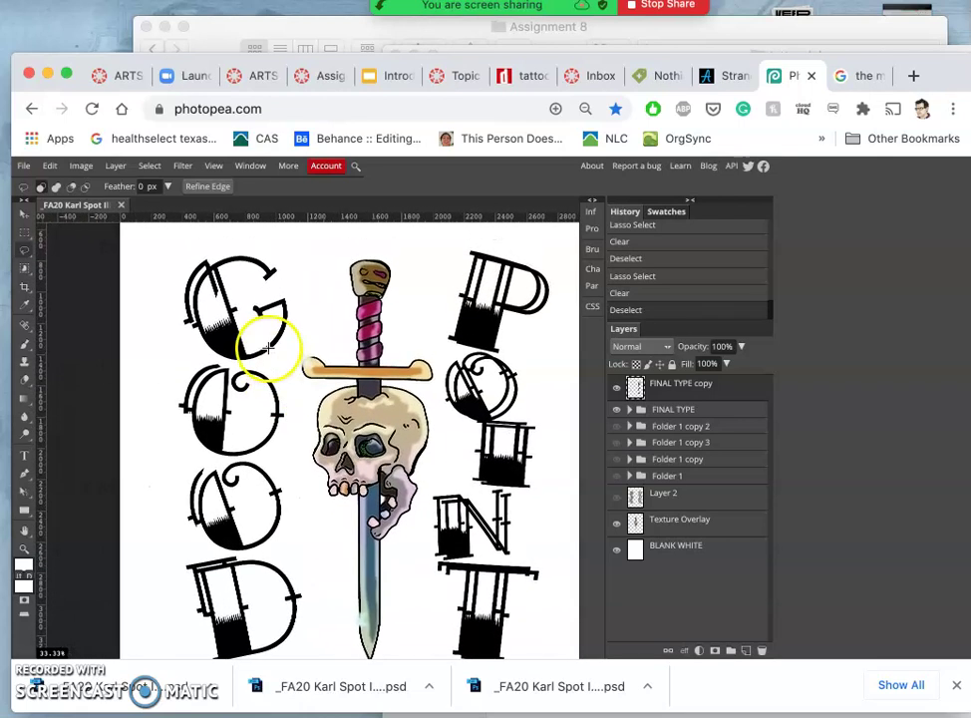
click(619, 388)
click(619, 389)
click(618, 386)
click(618, 387)
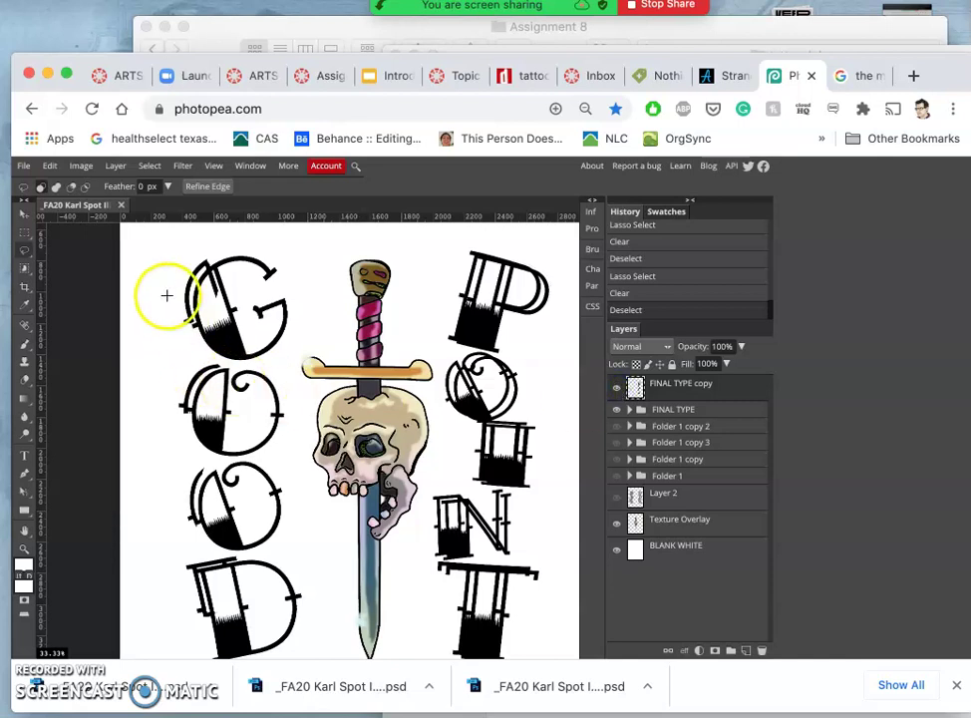
Step: Lasso the leftover inner stroke of the G on the copy layer, nudge it slightly left, and deselect
key(ctrl+1)
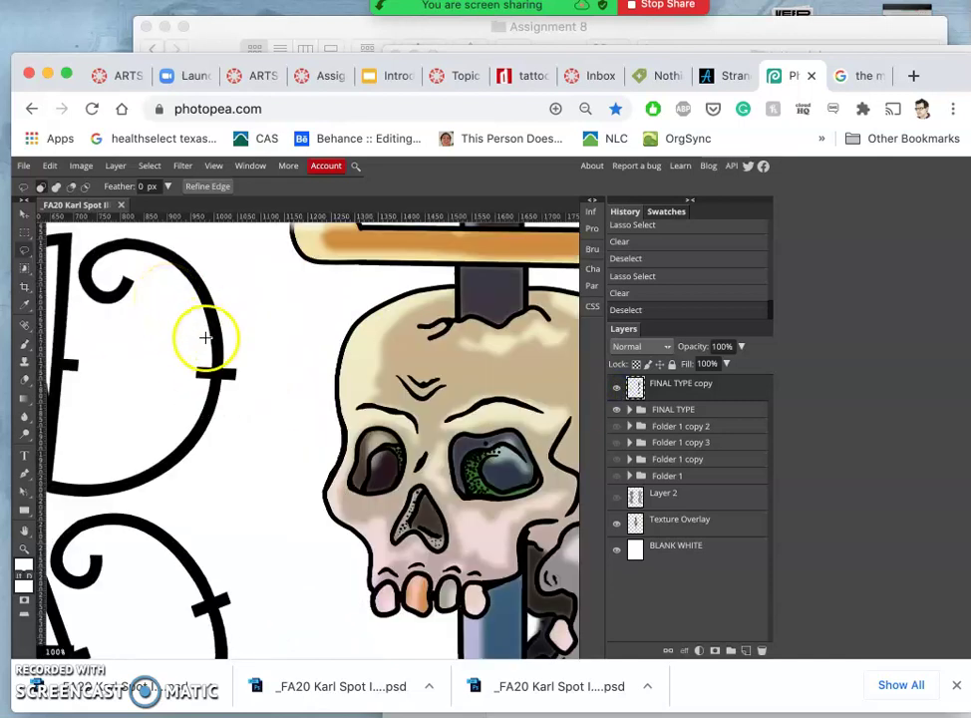
scroll(192, 336, left, 2)
scroll(192, 336, up, 10)
scroll(193, 336, left, 3)
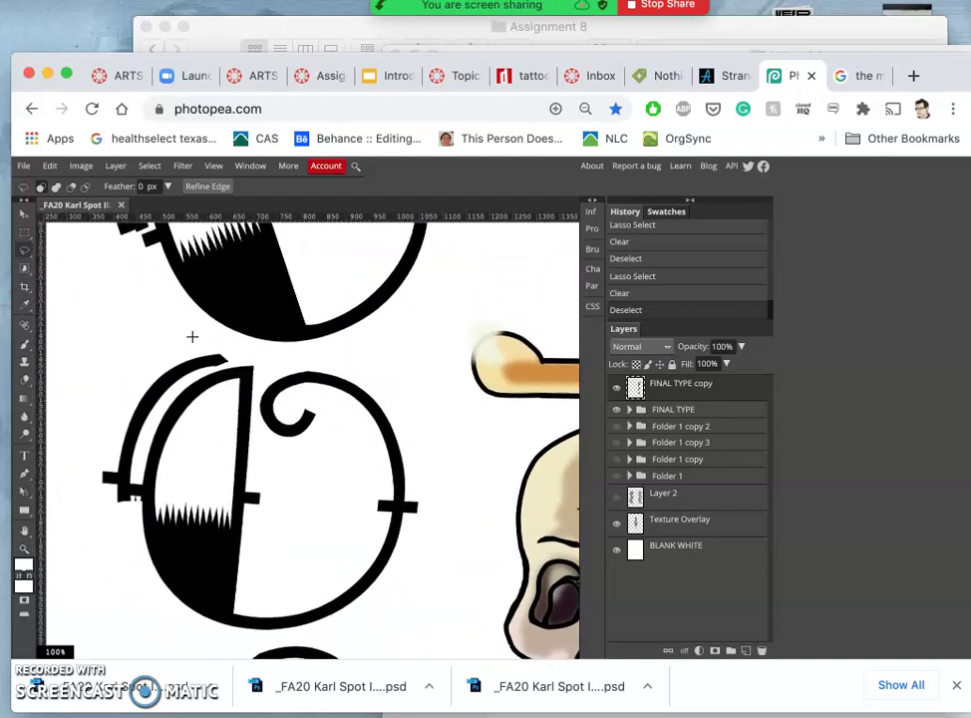
scroll(192, 337, up, 1)
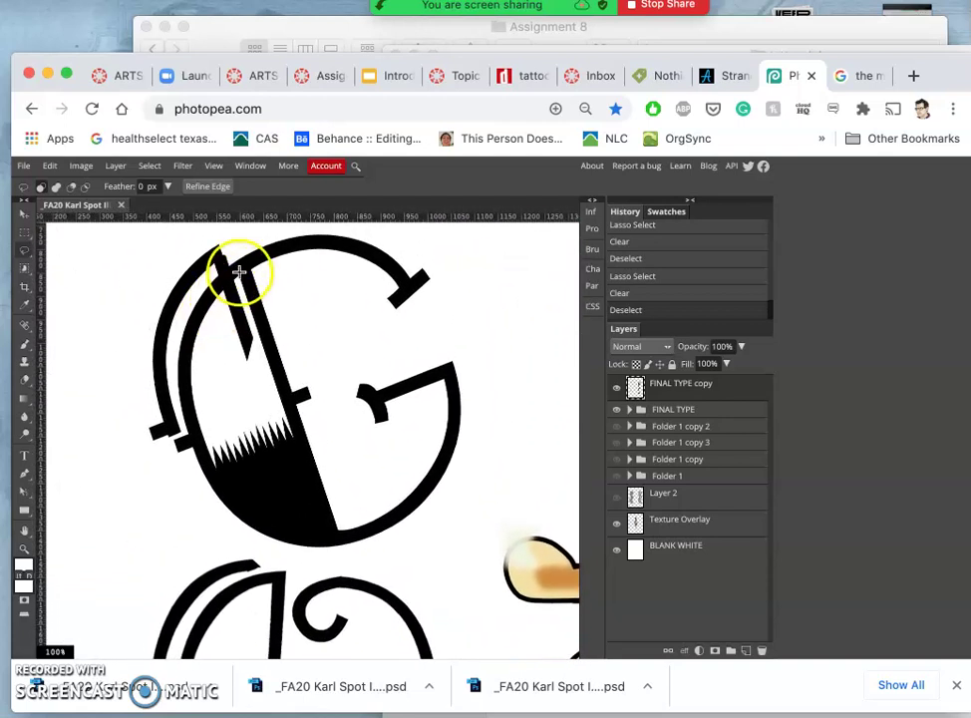
drag(239, 269, 238, 270)
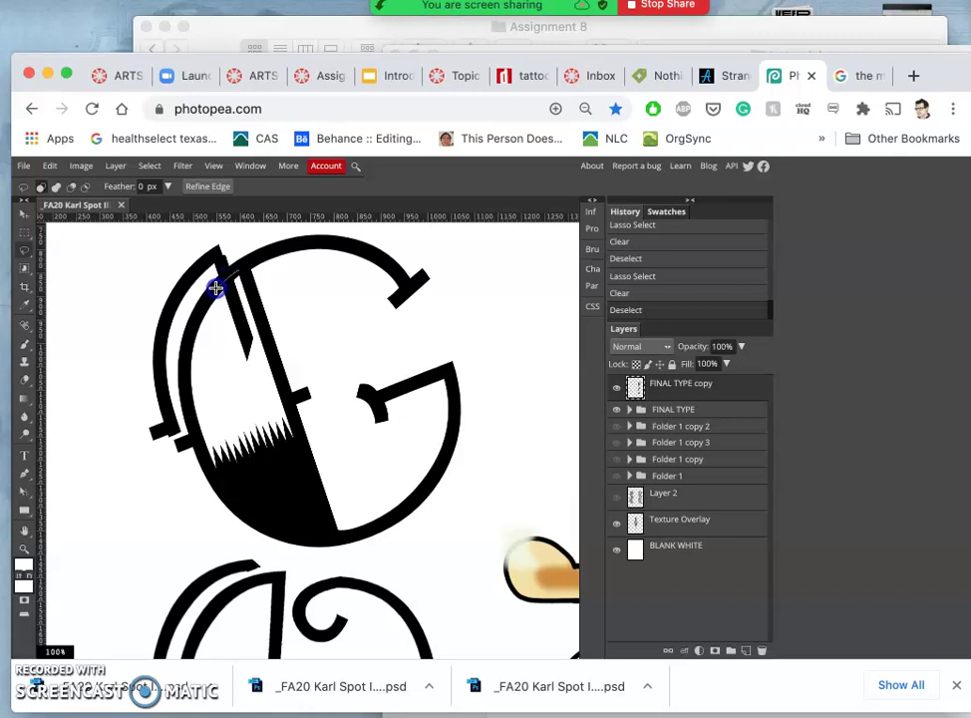
click(215, 289)
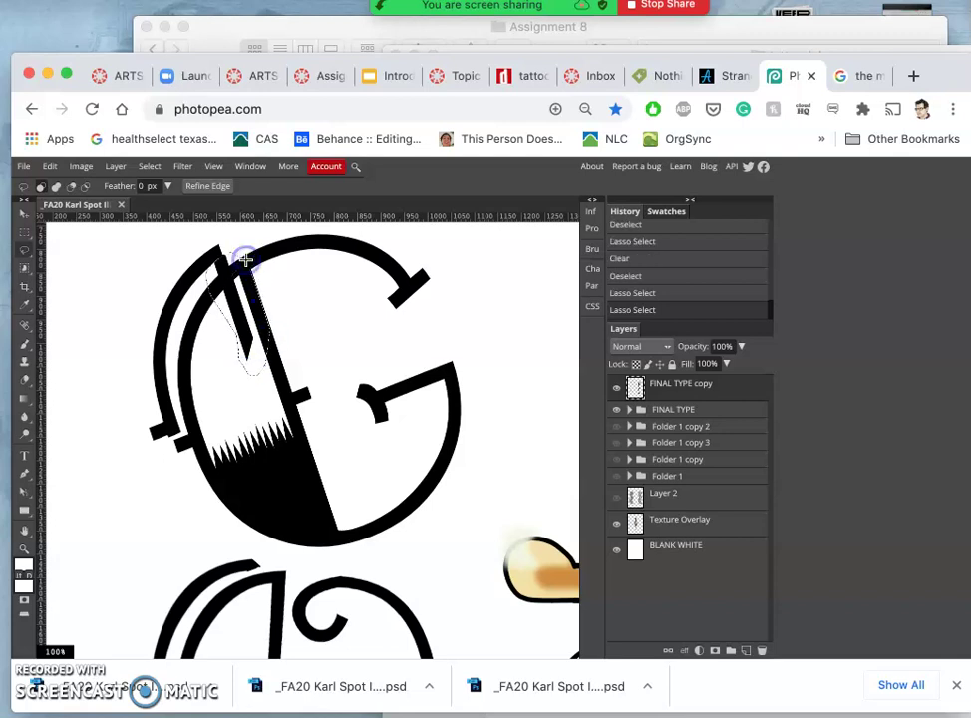
click(25, 214)
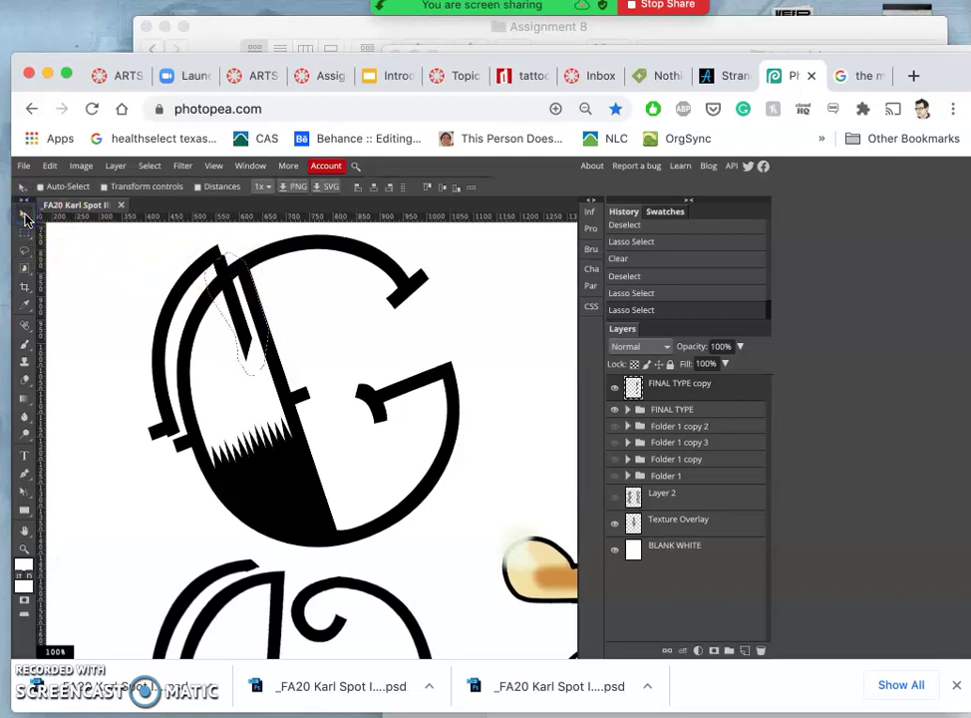
key(Left)
key(Left)
key(Left)
key(Left)
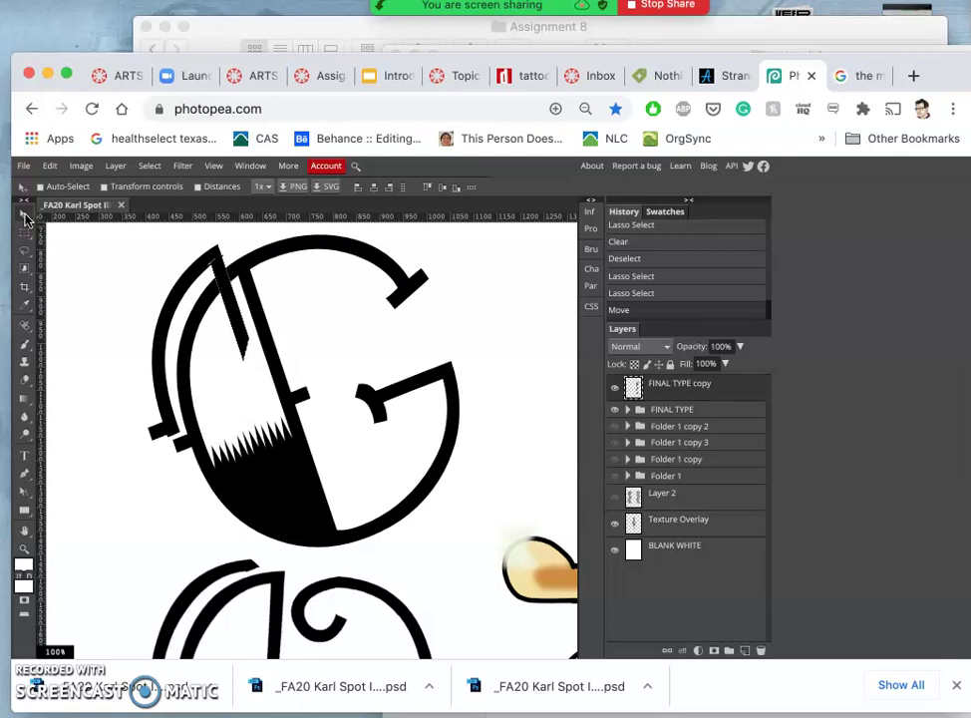
click(25, 252)
click(157, 372)
Step: Use Polygonal Lasso Select to trim the ragged sliver below the tick on the G's outer left arc from the copy layer
scroll(167, 397, up, 5)
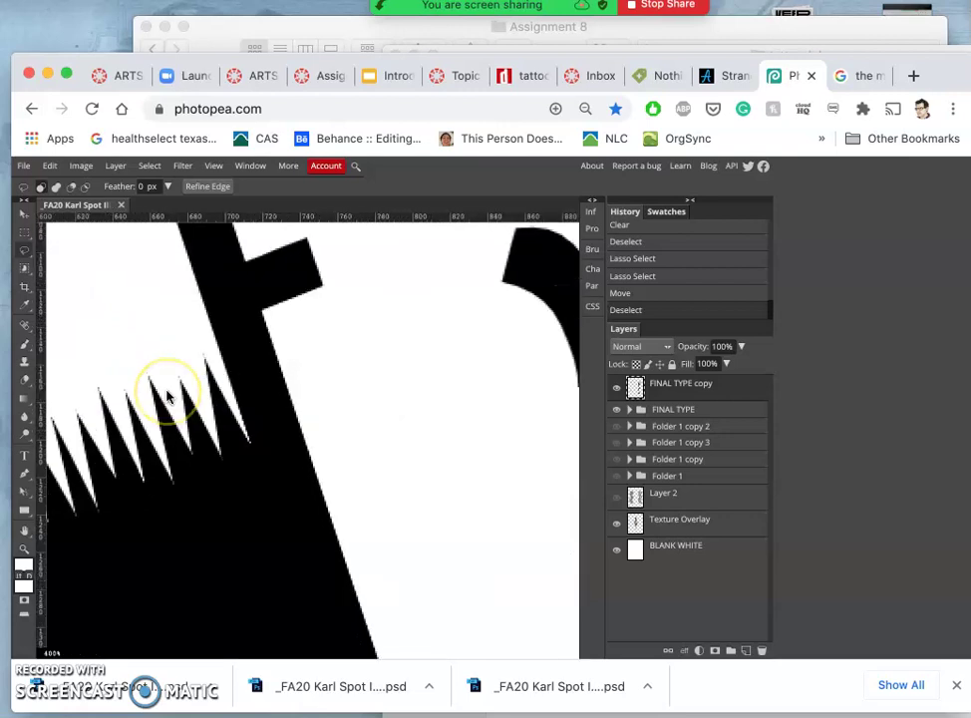
scroll(168, 397, left, 5)
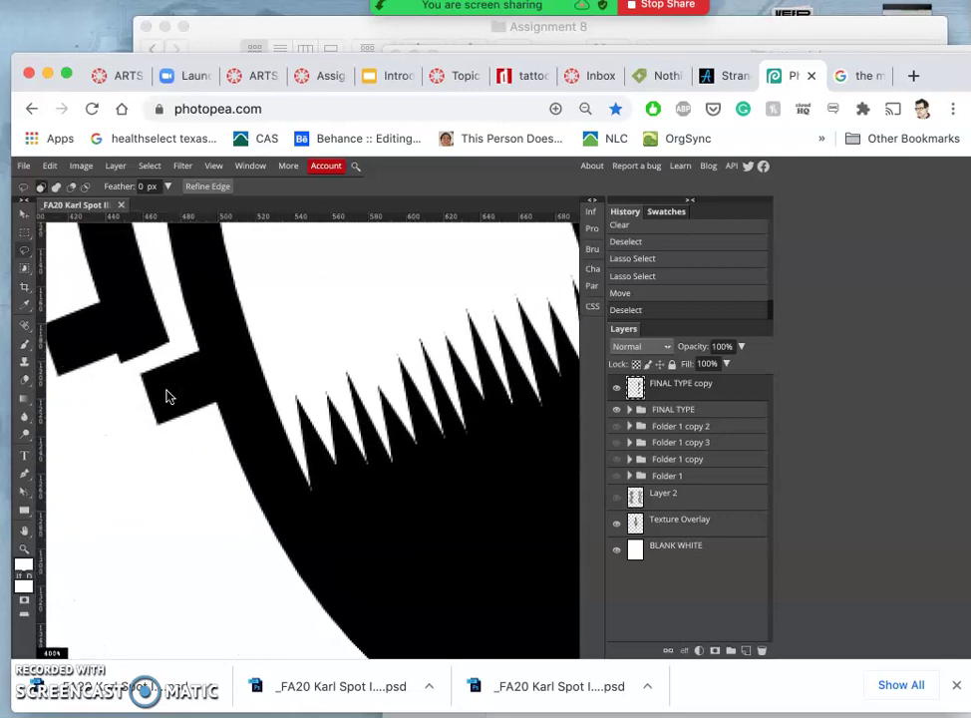
click(26, 253)
right_click(25, 252)
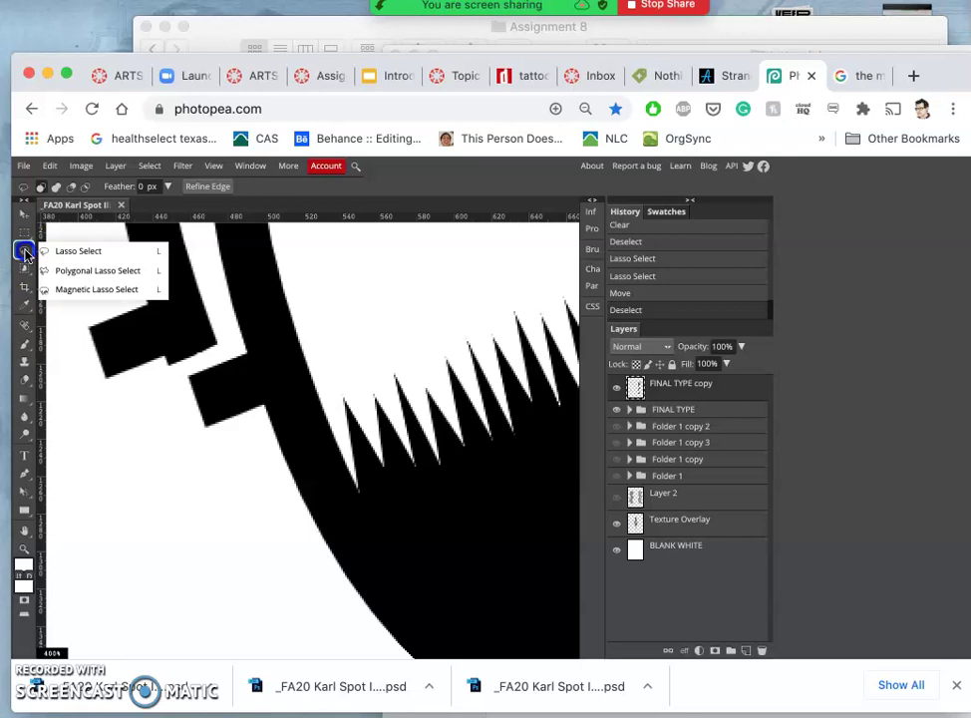
click(70, 271)
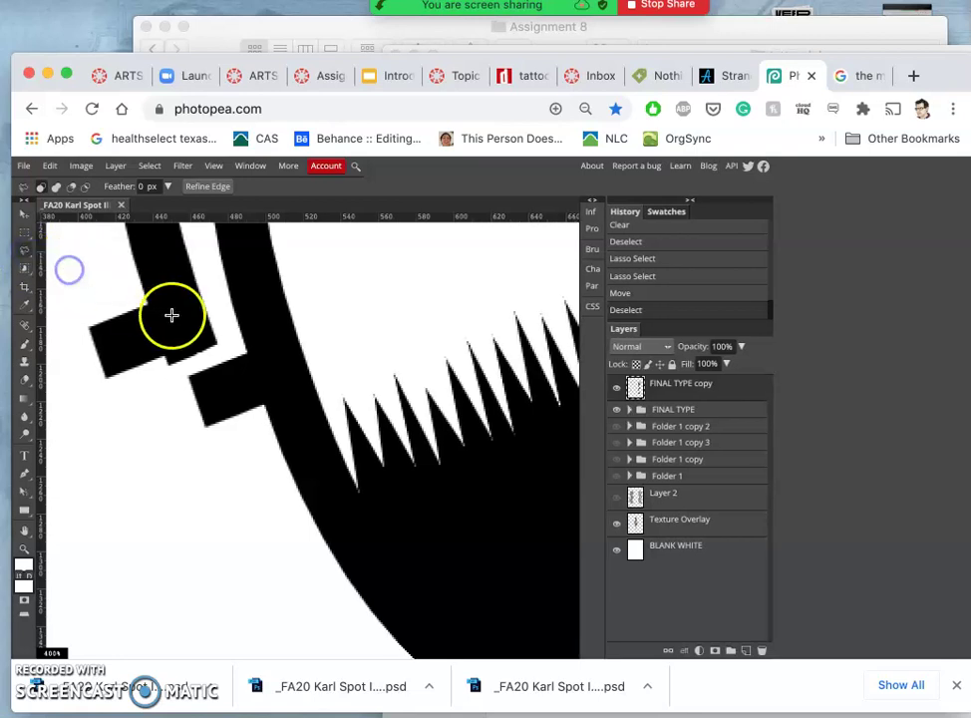
click(164, 356)
click(217, 333)
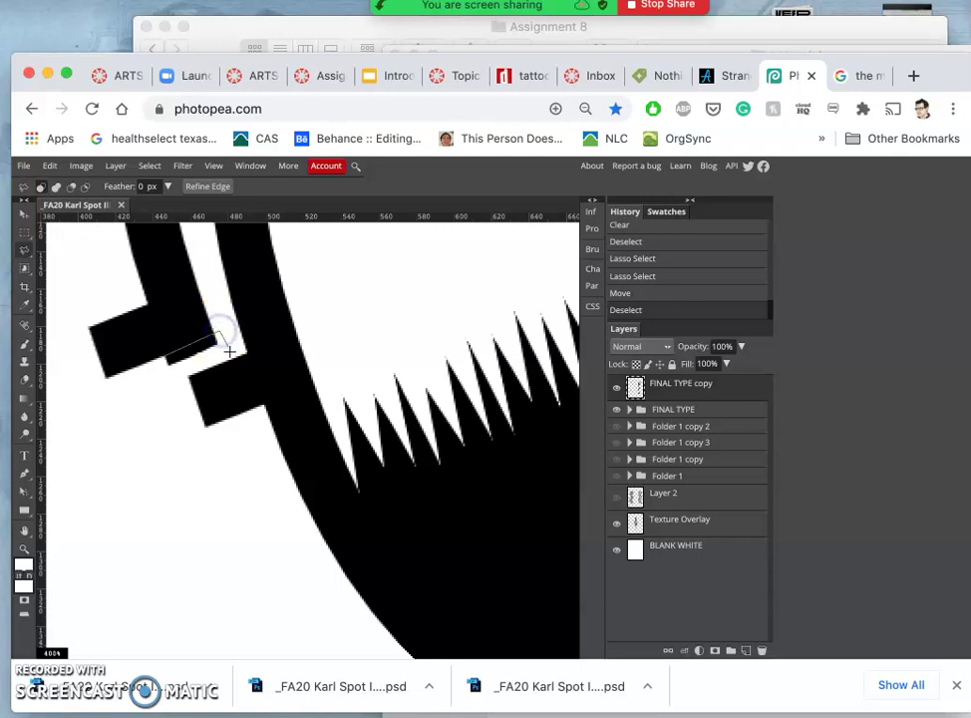
click(149, 378)
key(Delete)
click(297, 336)
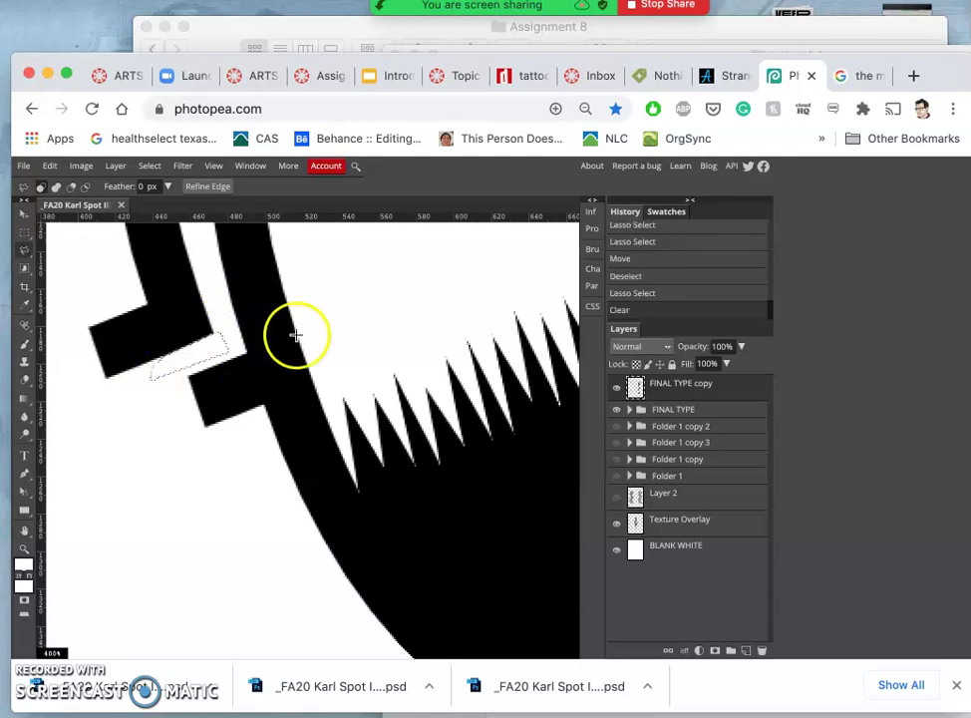
scroll(344, 332, up, 10)
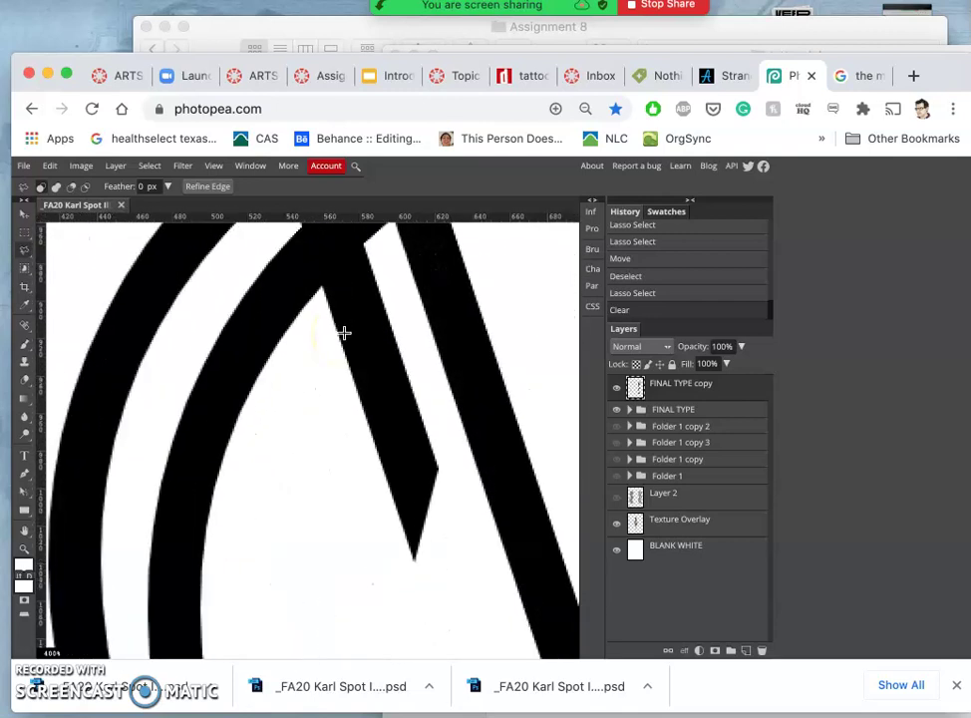
Step: Use Polygonal Lasso Select to clear the small nub beside the G's upper diagonal stroke from the FINAL TYPE copy layer
scroll(344, 332, up, 5)
click(262, 373)
click(236, 369)
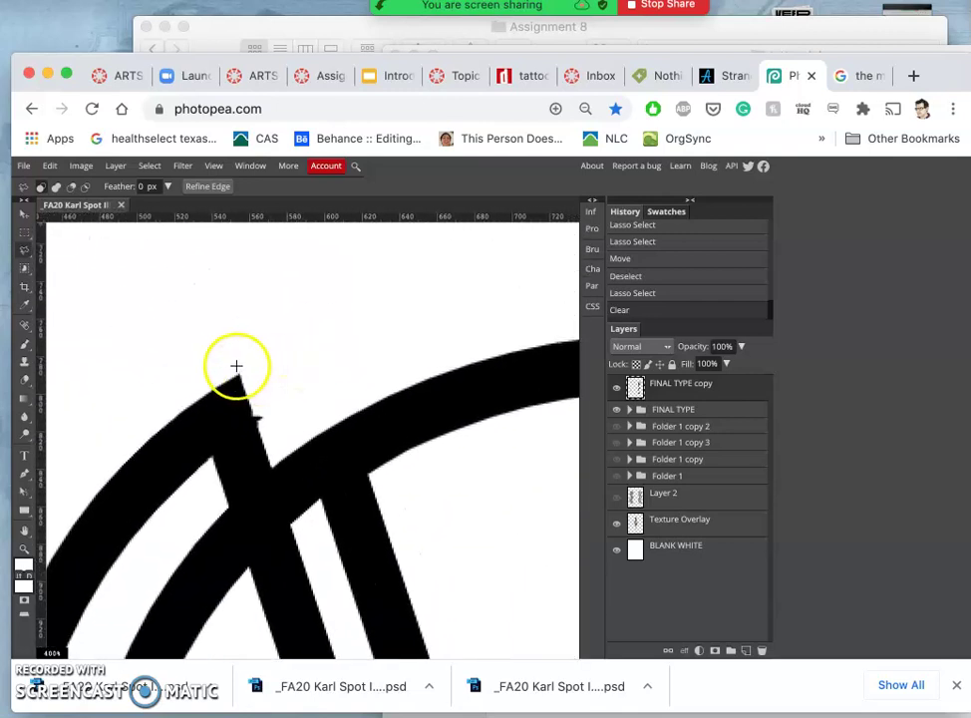
click(237, 365)
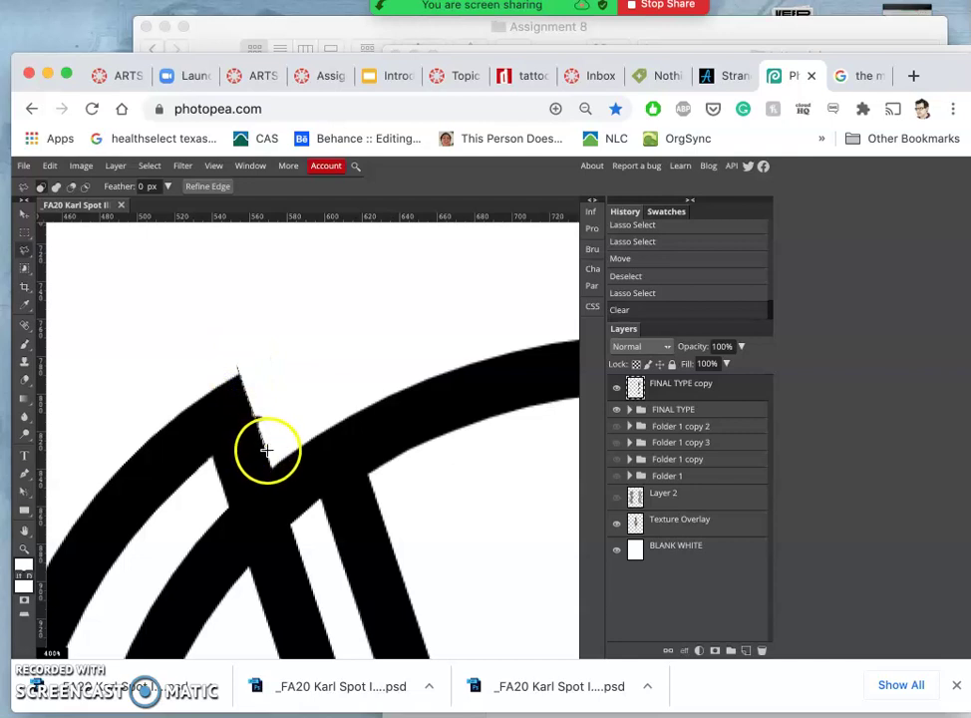
drag(267, 454, 270, 452)
click(293, 411)
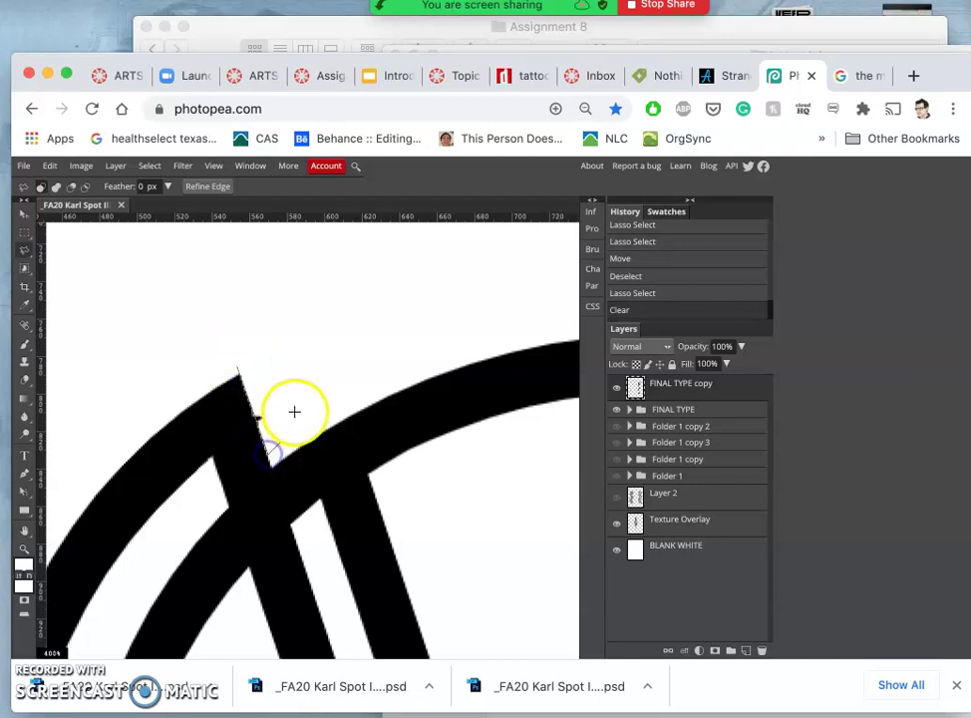
drag(245, 363, 235, 366)
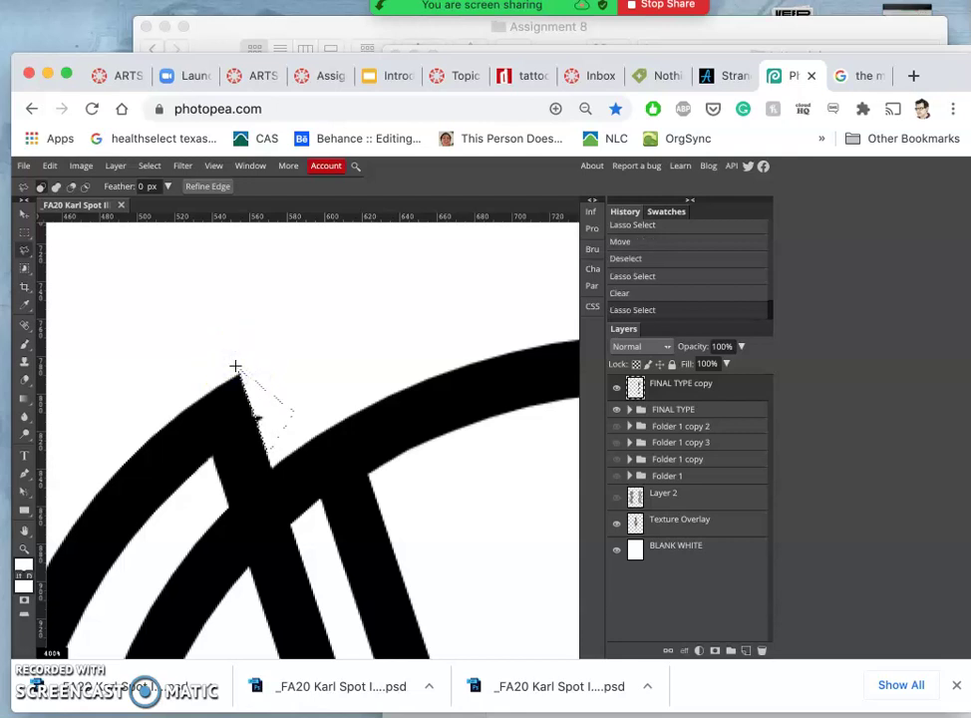
key(Delete)
Step: Try to shave the pointed crest off the first O's curl by lassoing a small triangle above it and clearing it
scroll(235, 366, right, 10)
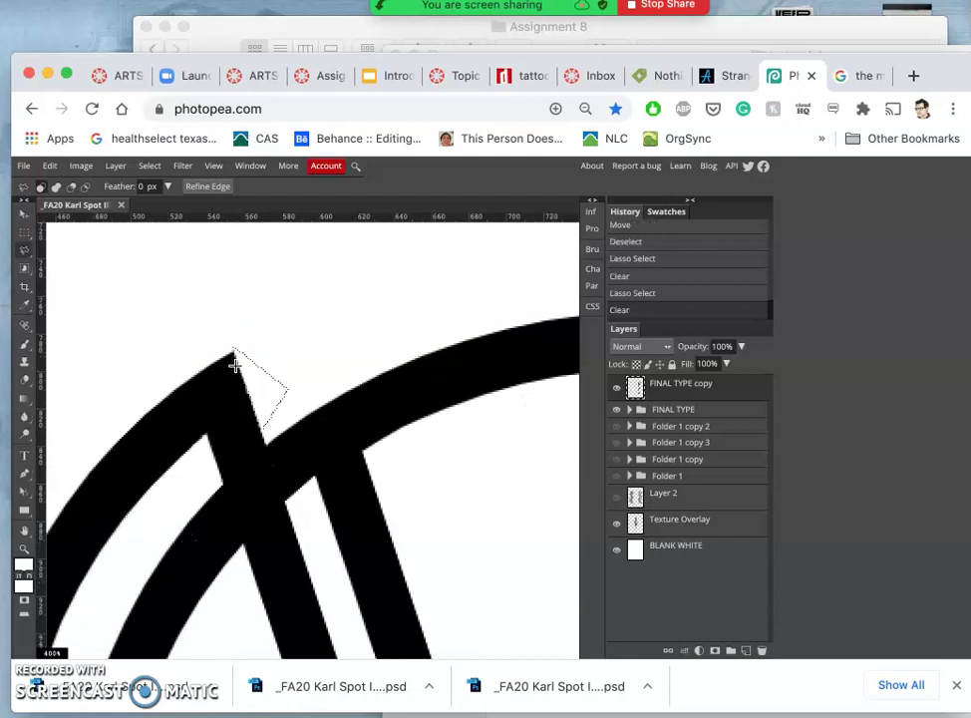
scroll(235, 366, right, 5)
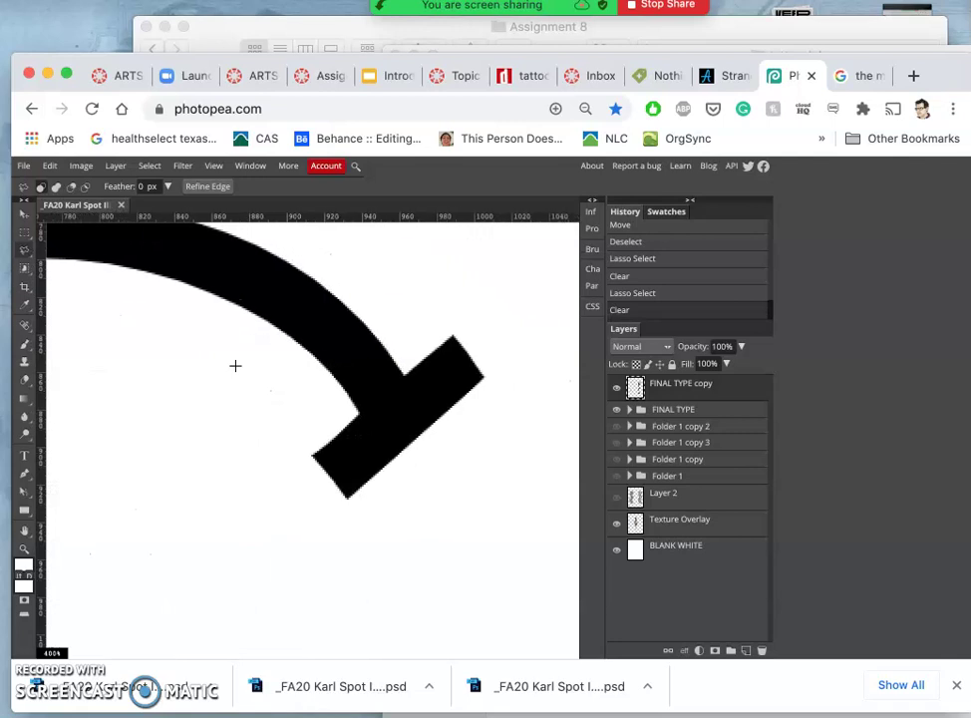
scroll(236, 371, down, 3)
scroll(236, 371, down, 3)
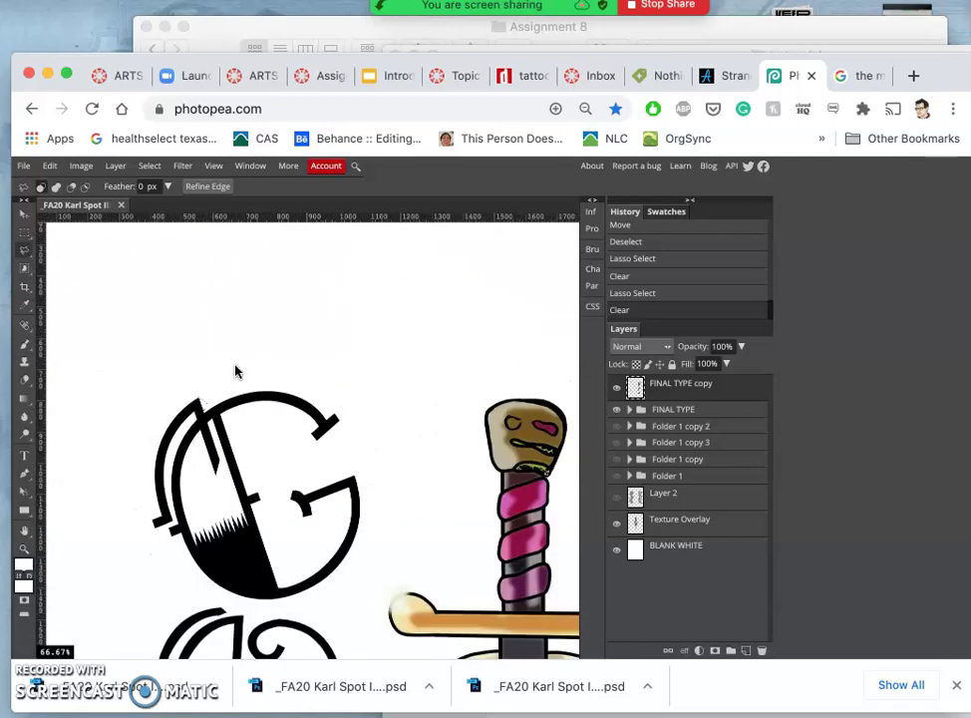
scroll(235, 371, down, 5)
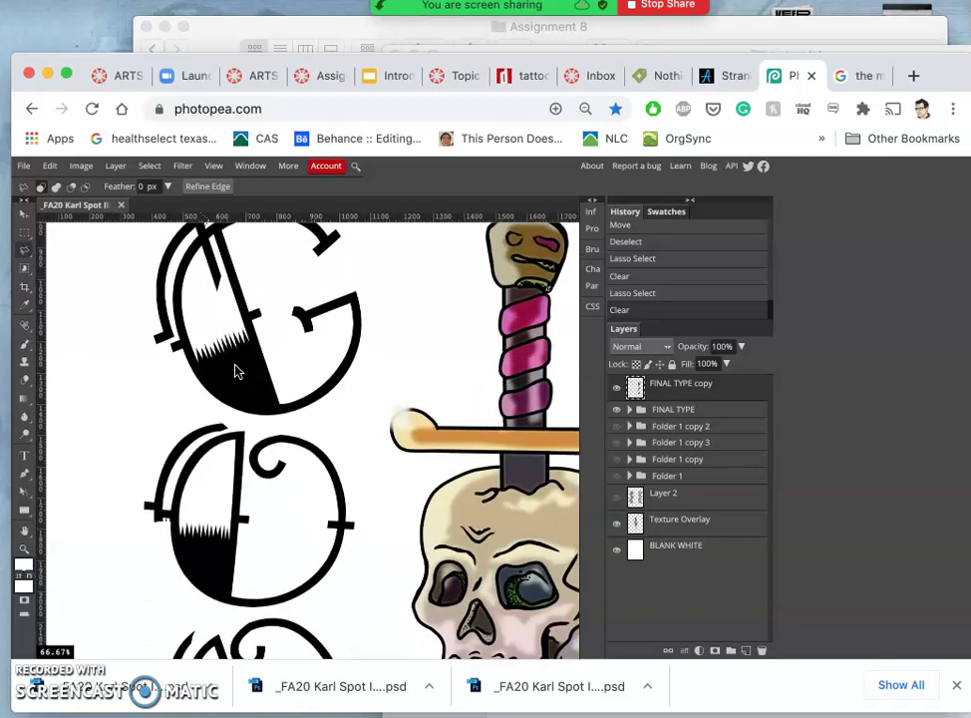
scroll(236, 371, up, 6)
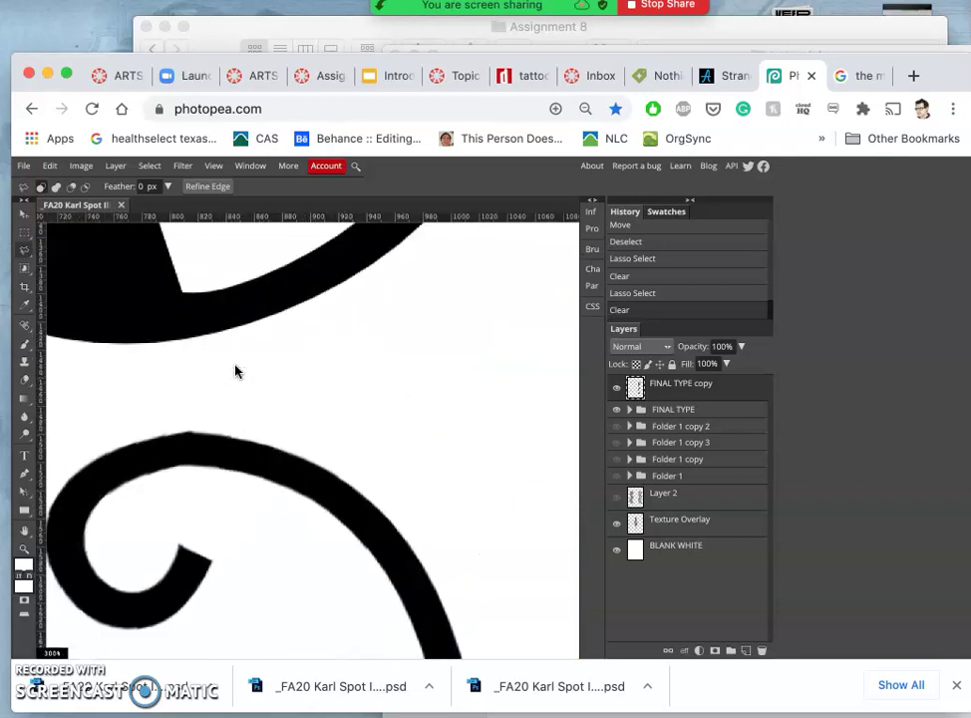
scroll(235, 371, left, 2)
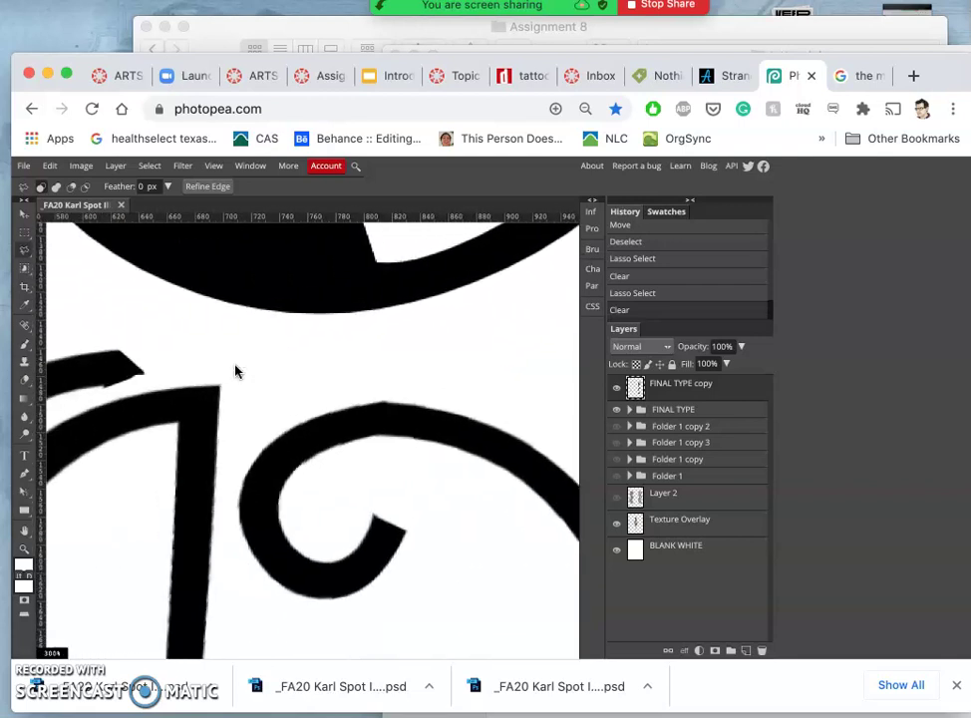
click(411, 400)
click(413, 398)
click(373, 373)
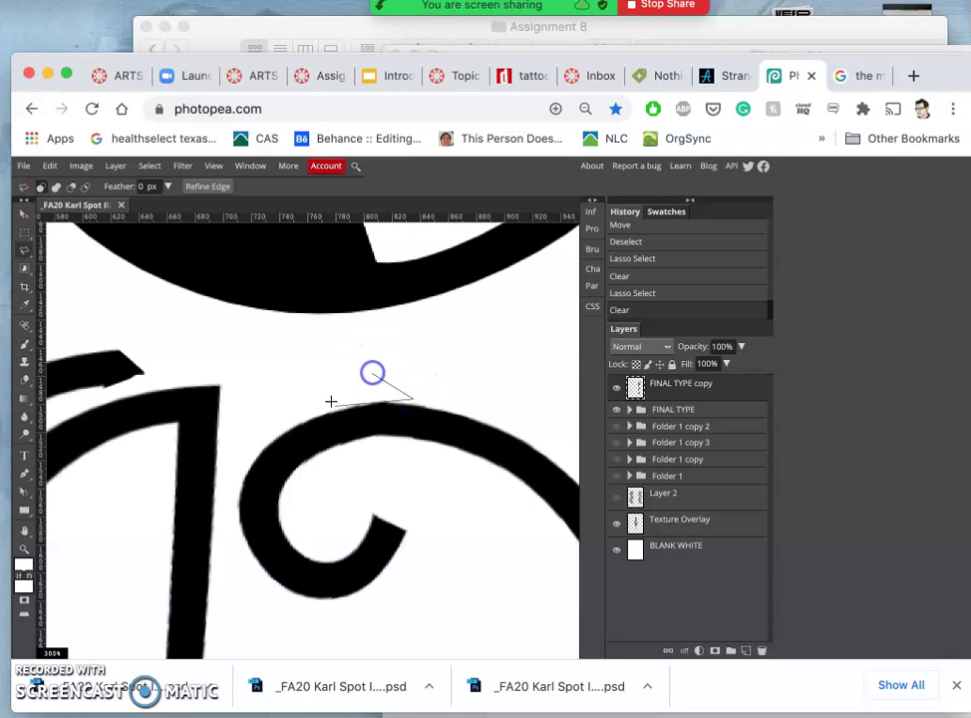
click(333, 405)
key(BackSpace)
key(BackSpace)
key(BackSpace)
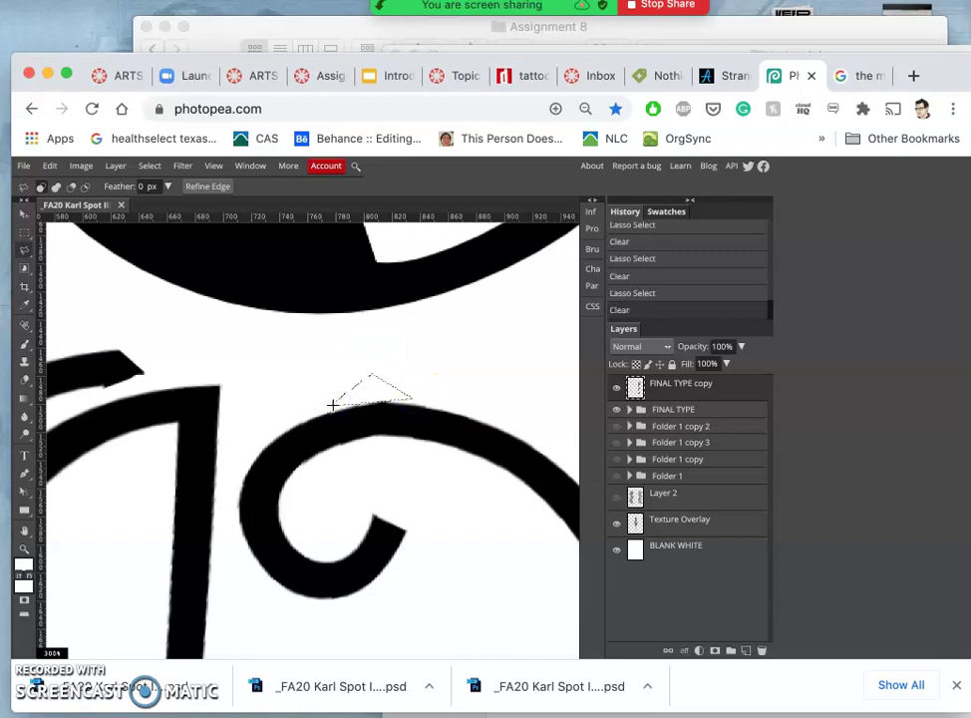
key(Down)
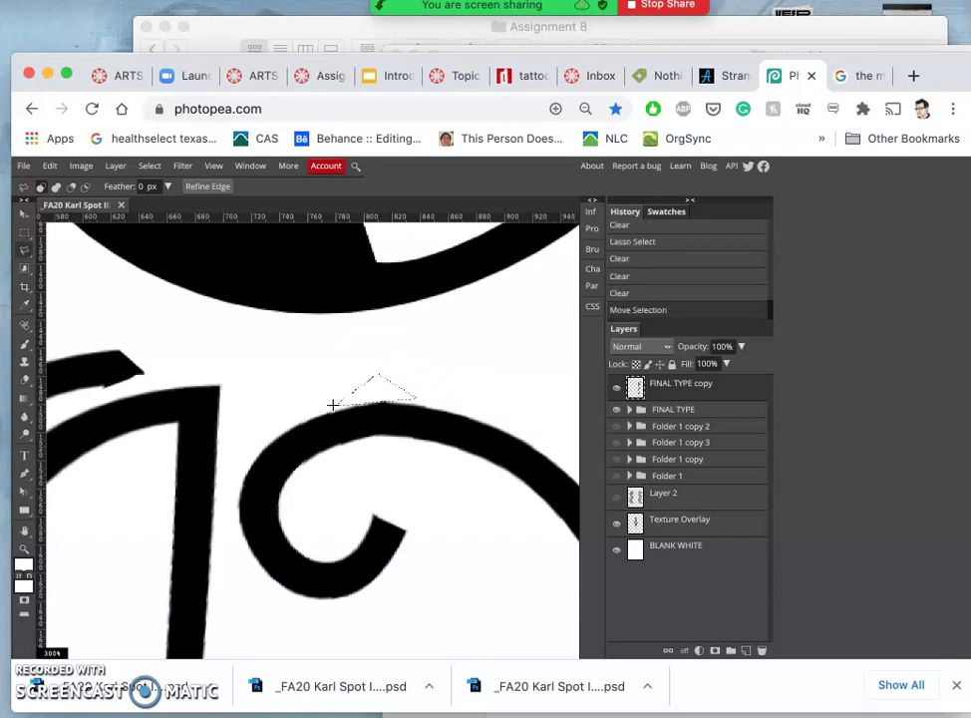
key(Delete)
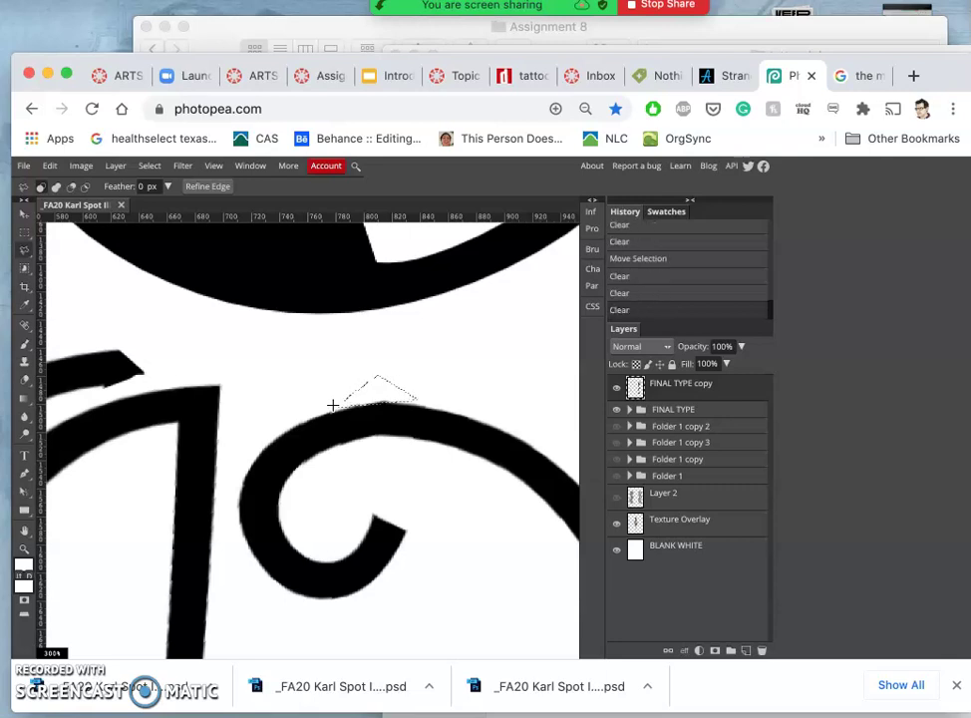
Step: Lasso the jagged upper end of the first O's outer arc on the FINAL TYPE copy layer and clear it to a straight cut
click(673, 396)
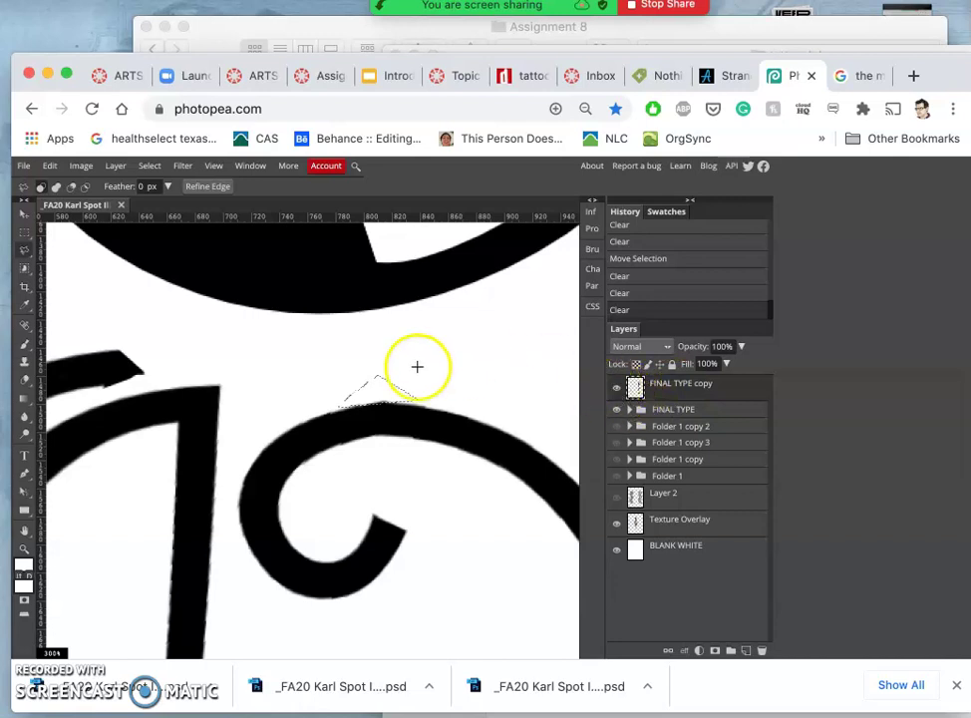
click(25, 248)
click(96, 387)
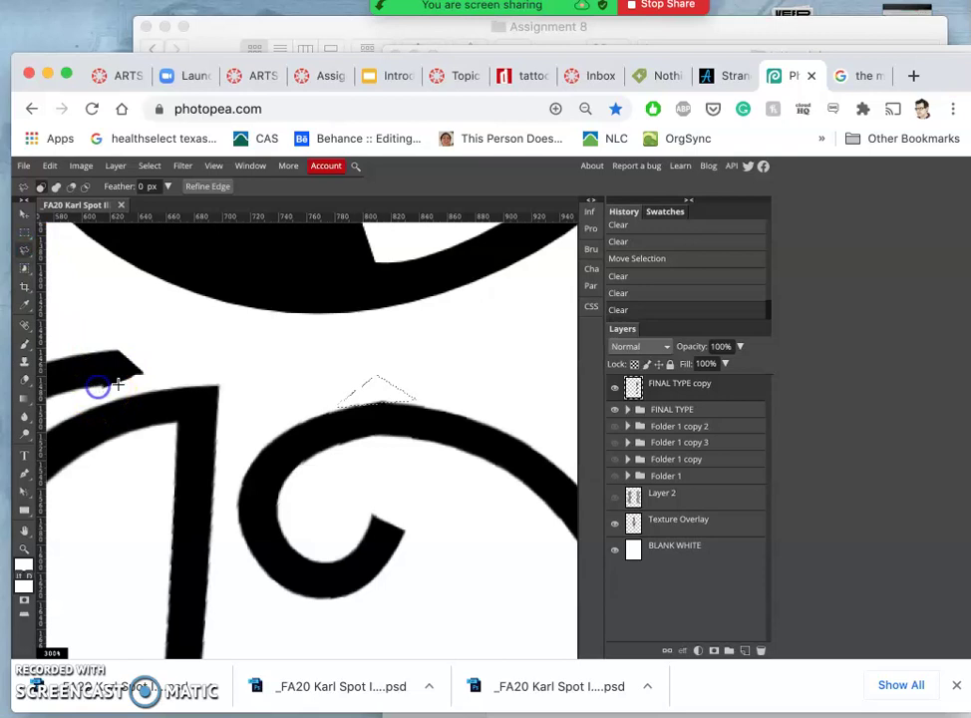
click(124, 328)
click(159, 379)
click(103, 391)
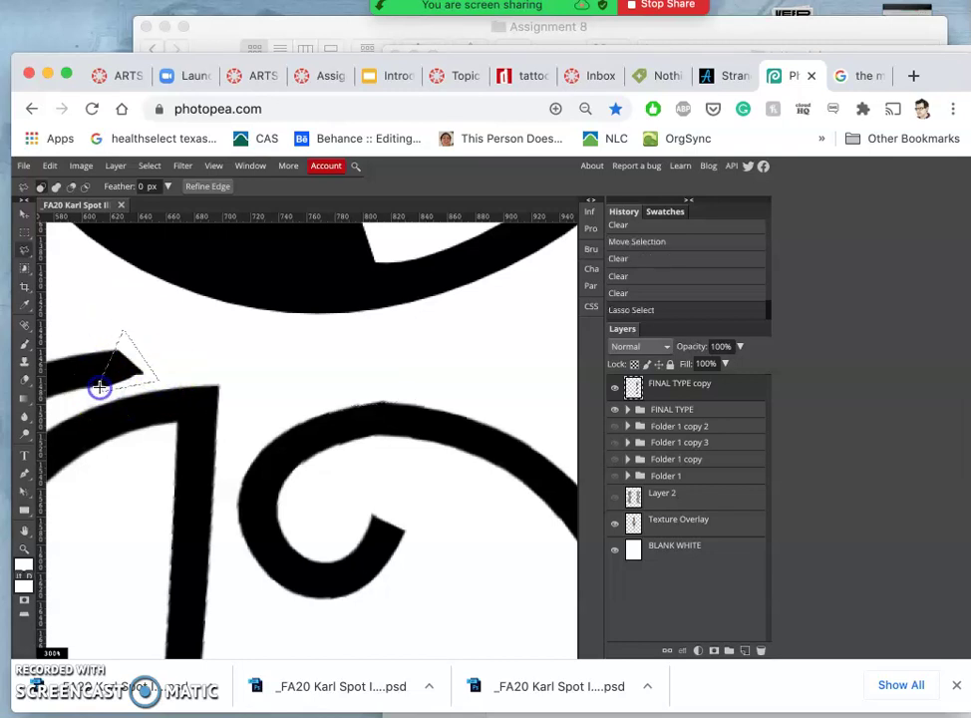
key(Delete)
Step: Lasso the leftover shading scraps beneath the tick between the first O's left arcs and clear them from the copy layer
scroll(239, 457, left, 2)
scroll(238, 457, left, 5)
scroll(238, 458, down, 3)
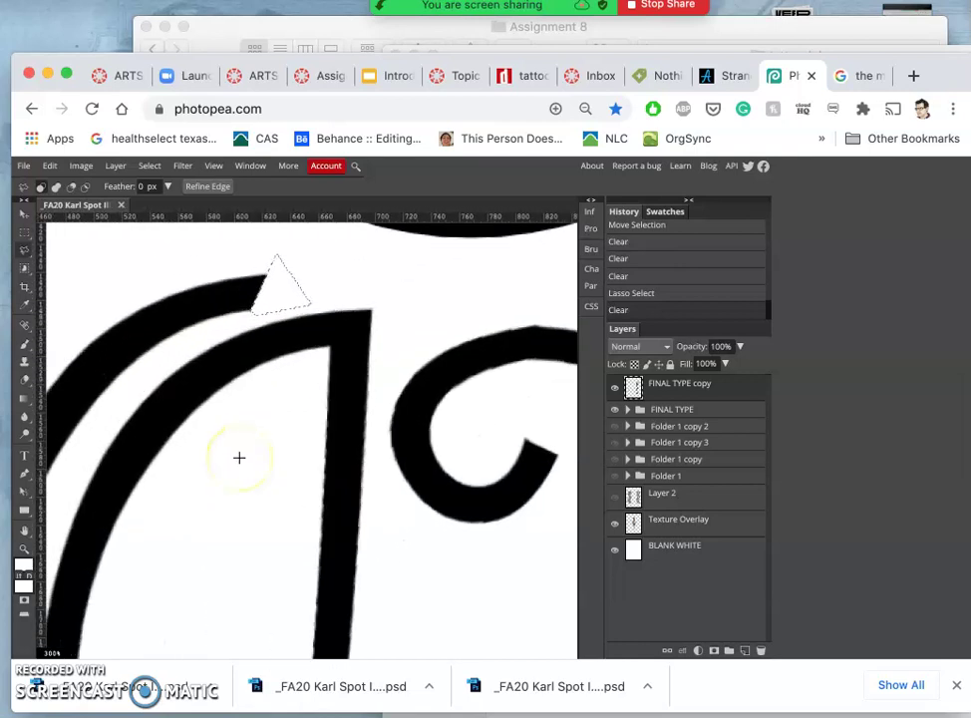
scroll(238, 458, left, 2)
scroll(238, 457, down, 2)
click(204, 466)
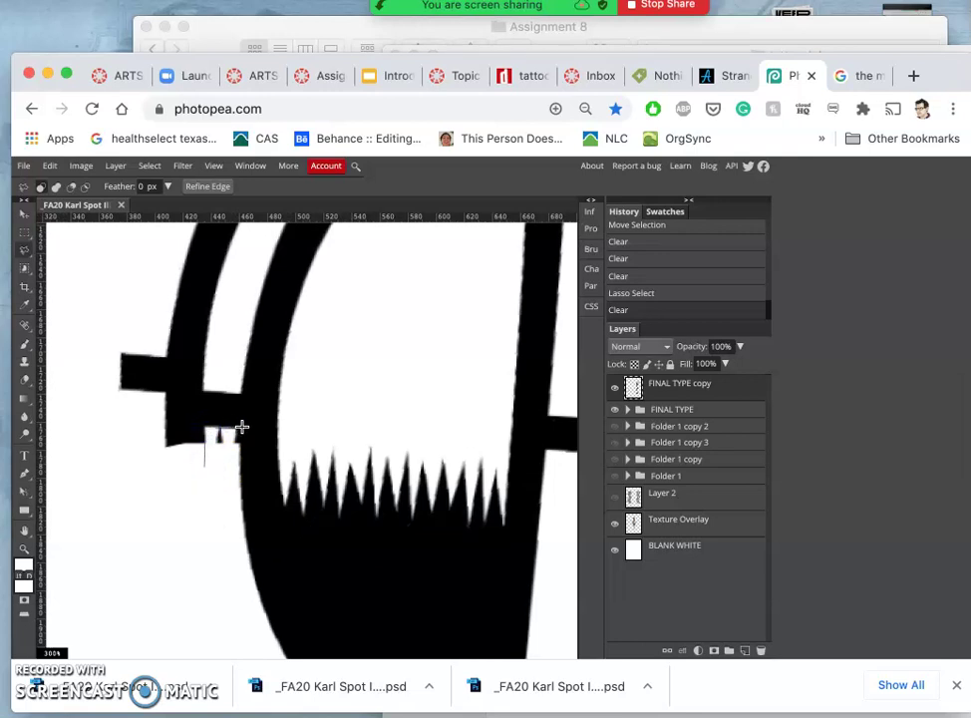
click(204, 465)
key(Delete)
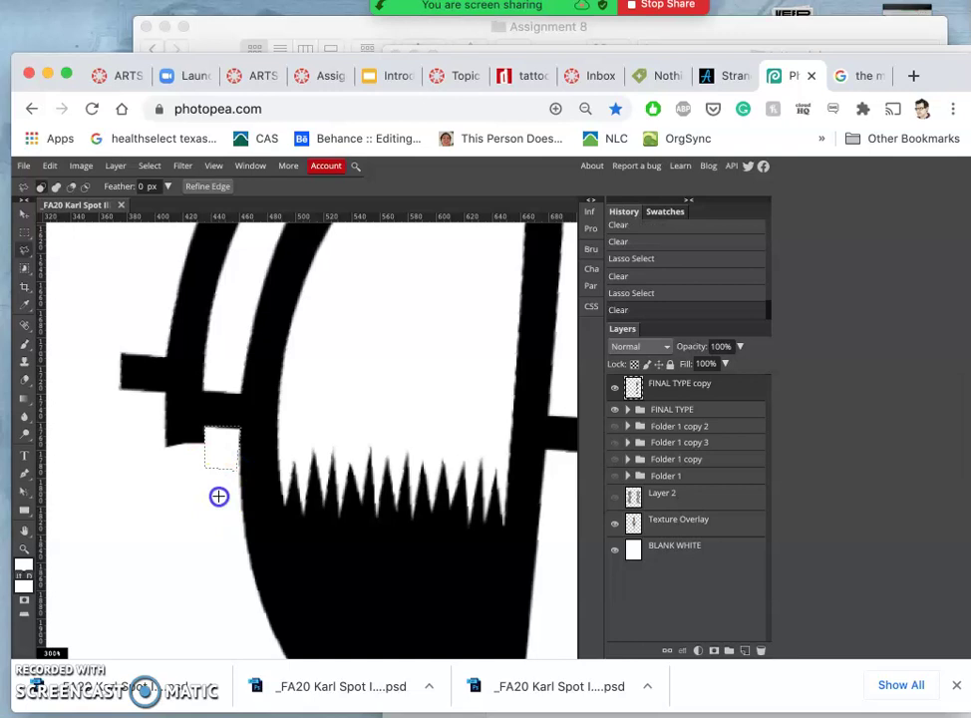
Step: Review the trimmed G and first O, and examine the second O's outer arc for ragged ends
key(super+minus)
key(super+minus)
key(super+minus)
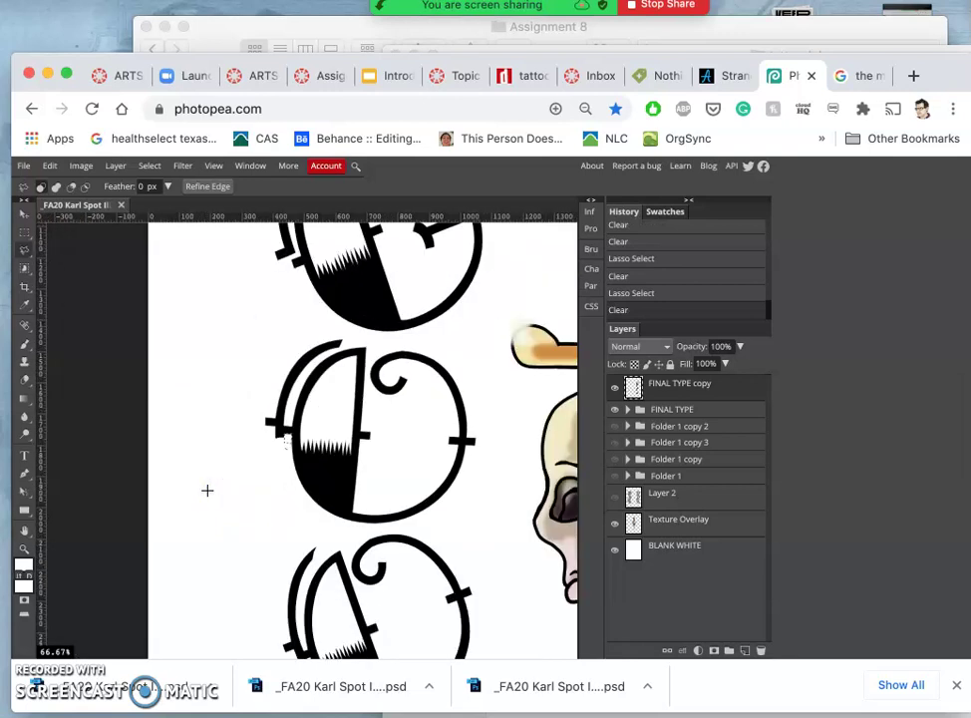
scroll(207, 490, up, 5)
scroll(207, 491, right, 4)
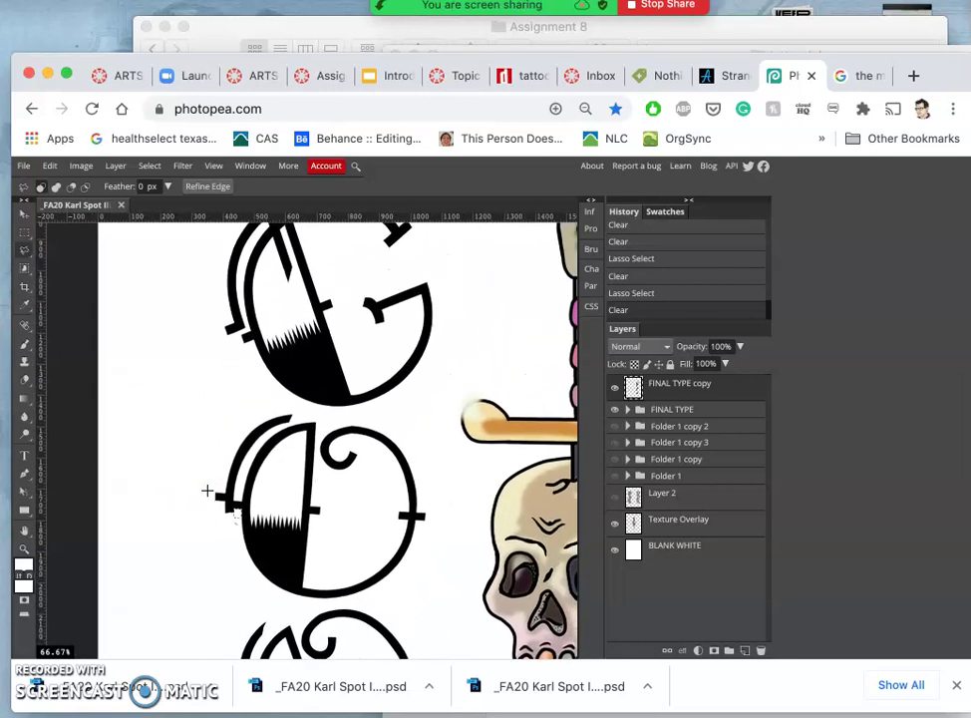
scroll(207, 491, right, 3)
scroll(207, 491, down, 5)
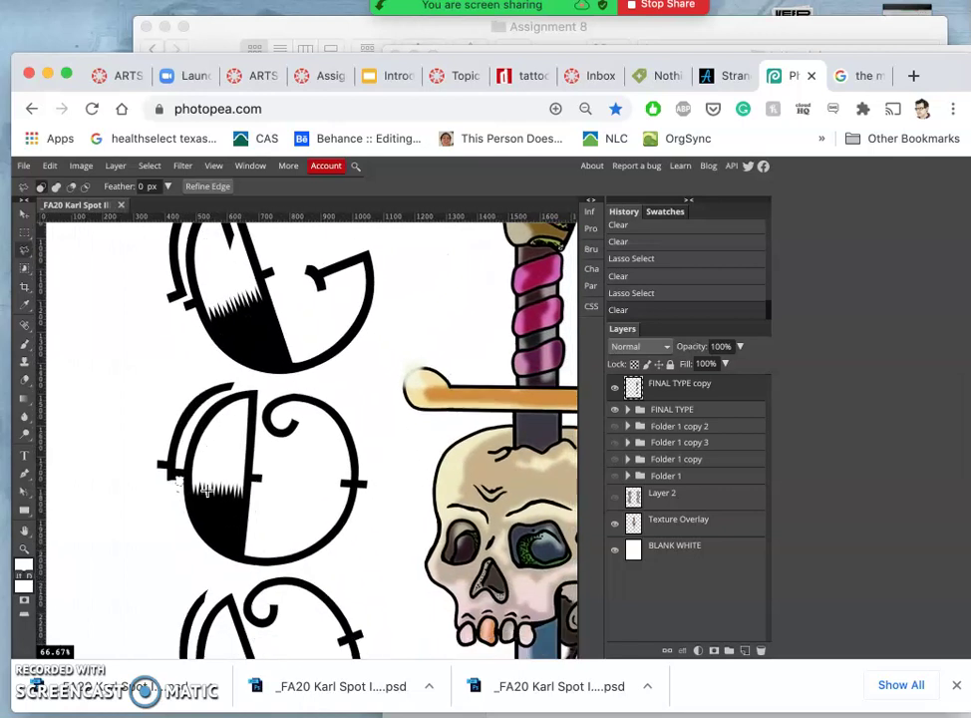
scroll(207, 490, down, 4)
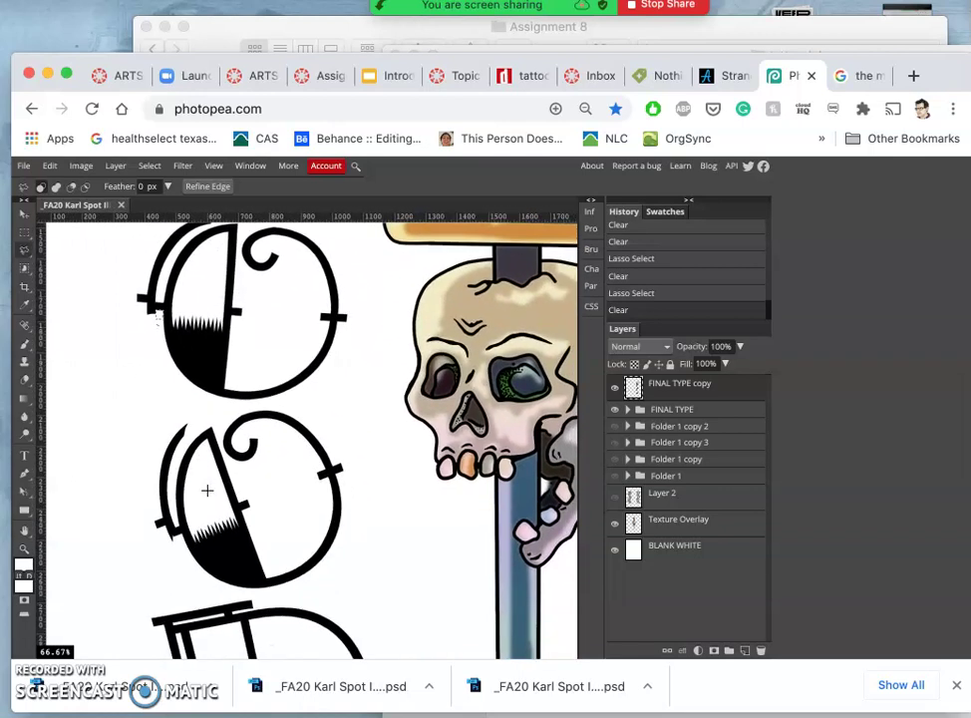
key(super+plus)
key(super+plus)
scroll(207, 491, up, 2)
scroll(207, 490, left, 6)
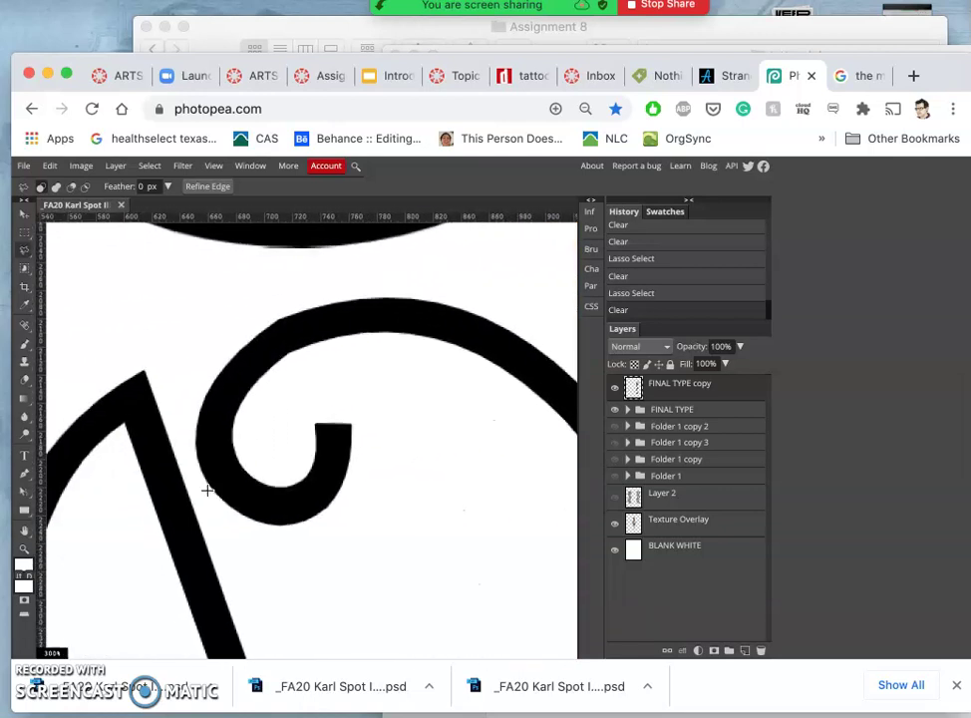
key(super+plus)
scroll(205, 490, left, 6)
scroll(205, 489, down, 3)
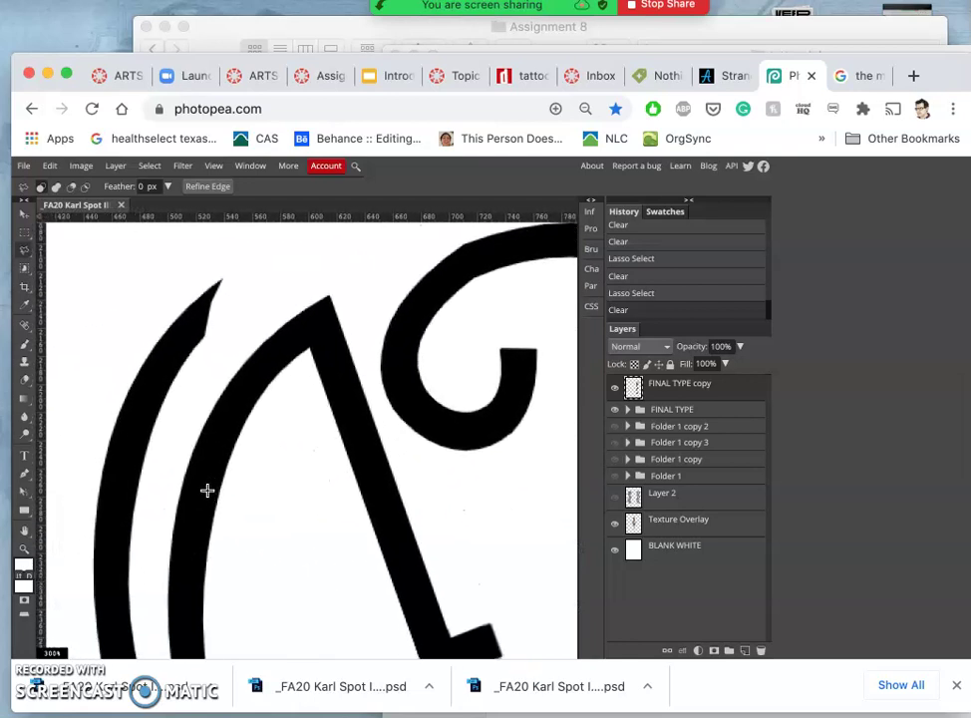
click(230, 265)
click(218, 273)
double_click(211, 327)
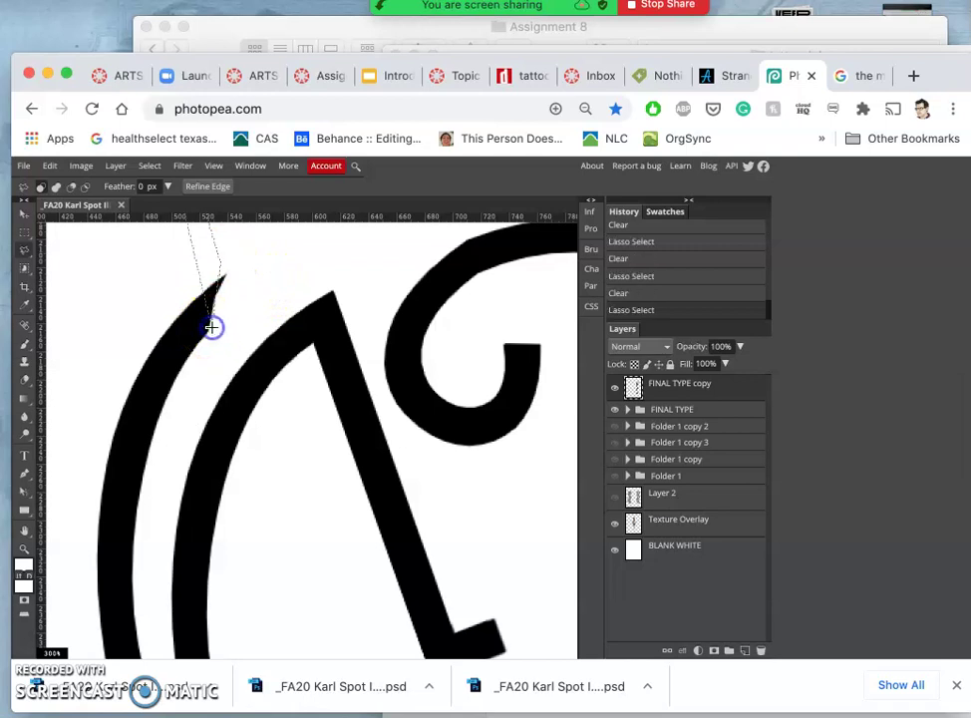
click(25, 254)
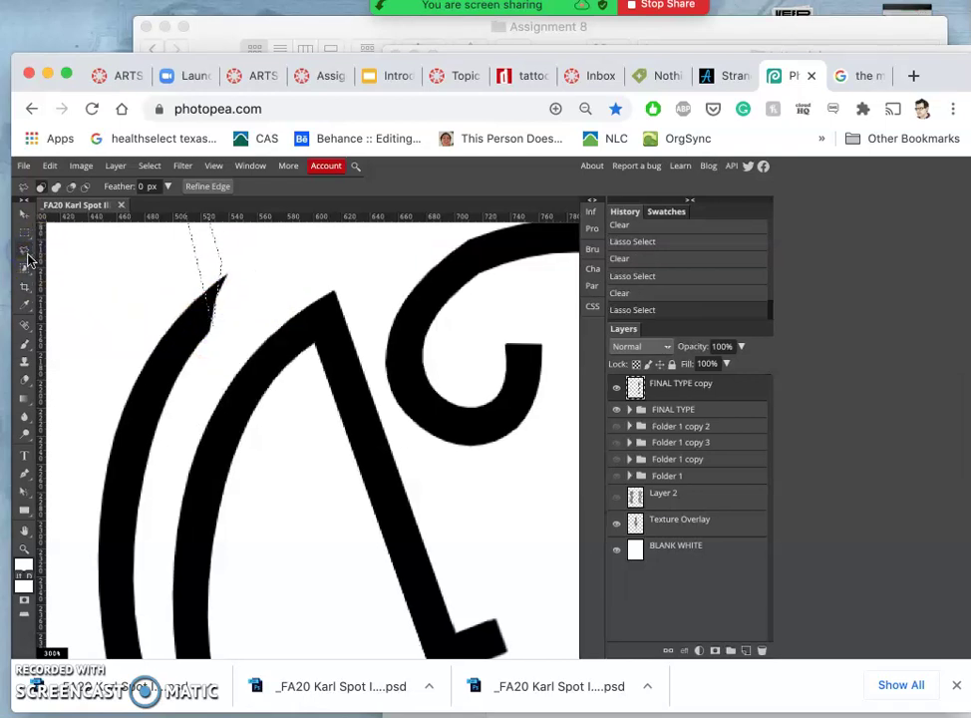
click(24, 253)
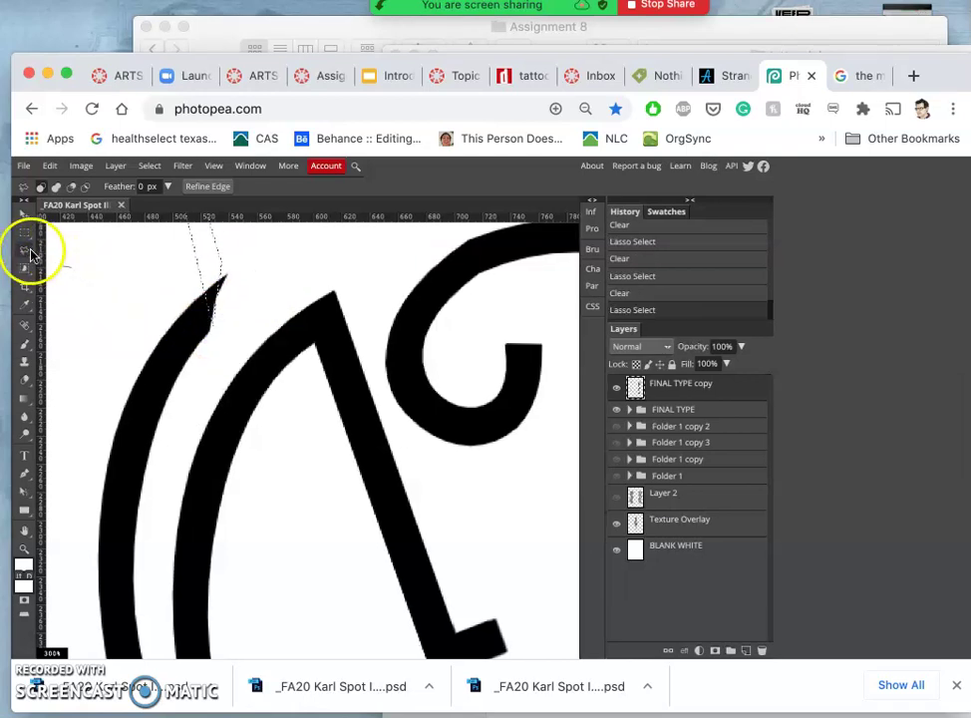
click(58, 252)
click(126, 282)
Step: Use Polygonal Lasso Select to clear the sharp tip from the upper end of the second O's outer arc
click(25, 253)
click(57, 269)
click(215, 270)
click(206, 349)
click(259, 287)
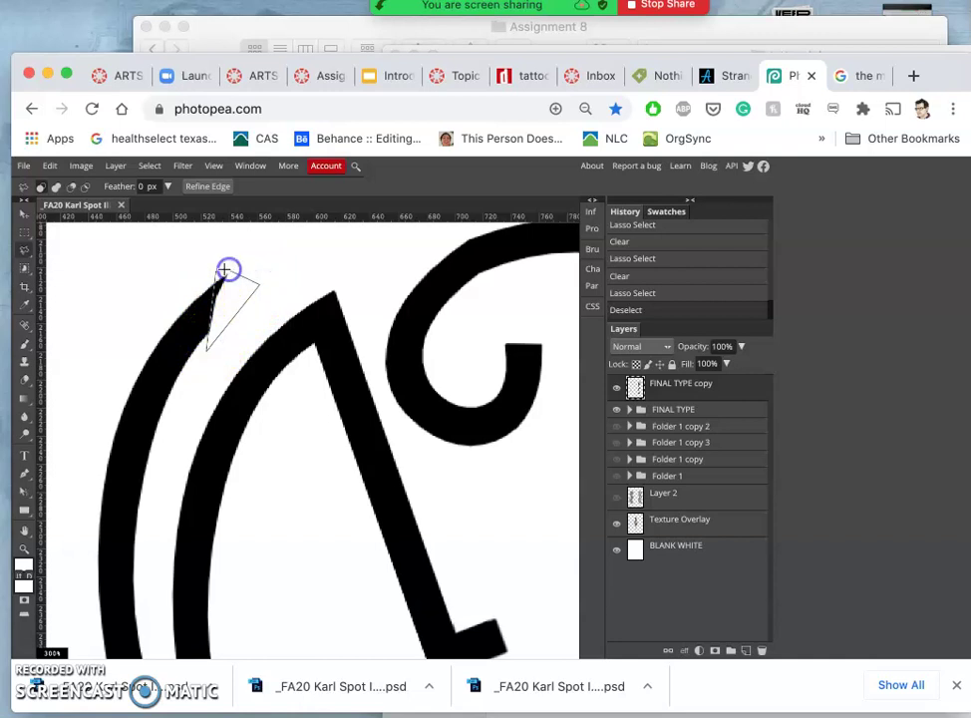
click(215, 270)
key(Delete)
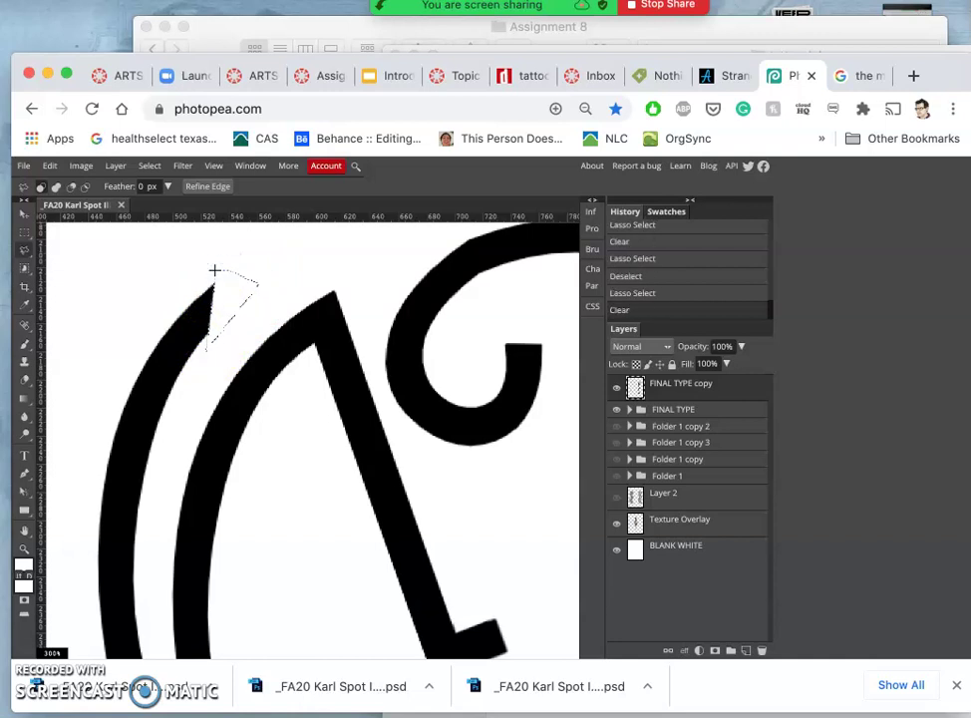
Step: Lasso the pointed sliver beneath the tick on the second O's left arcs, clear it from the copy layer, and deselect
scroll(240, 459, down, 2)
scroll(240, 460, down, 5)
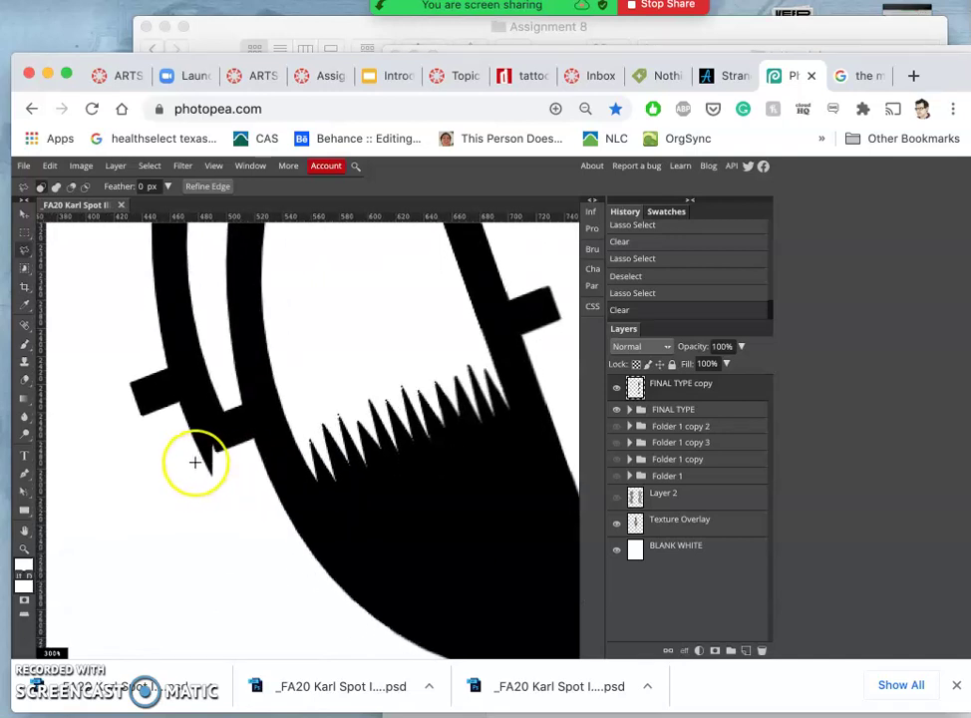
click(195, 461)
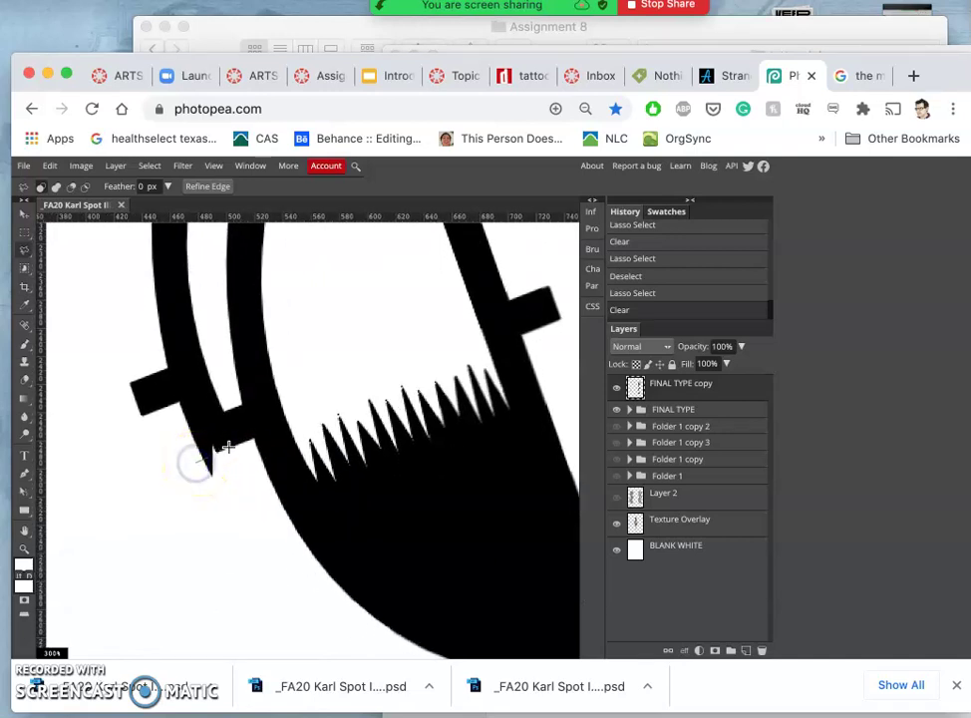
click(192, 492)
click(196, 460)
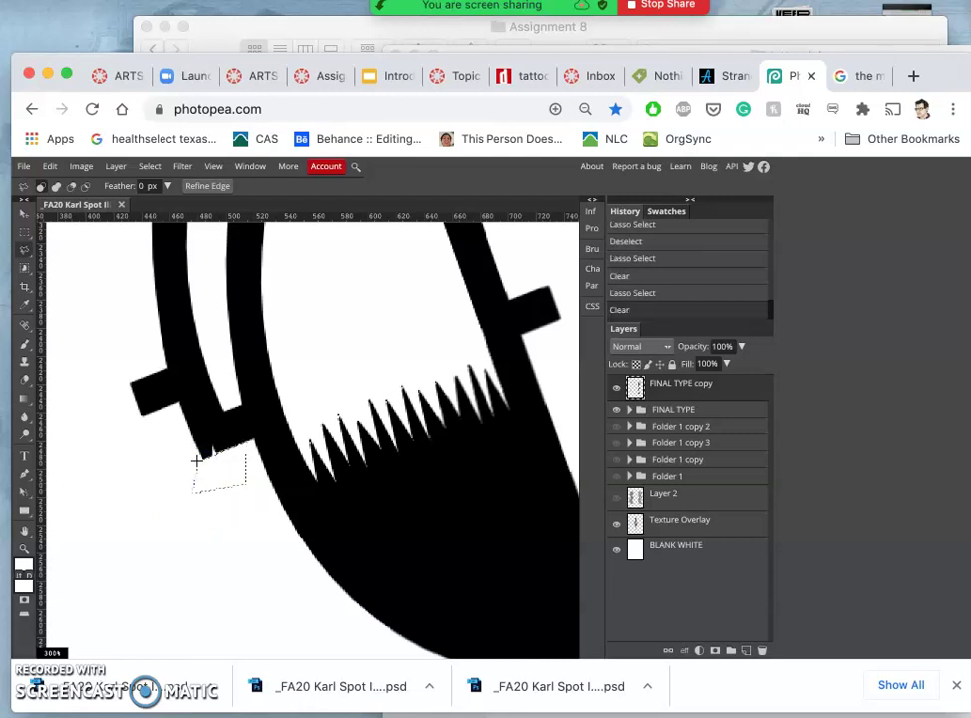
key(ctrl+d)
Step: Deselect the lassoed area and set the foreground colour to black (000000)
click(125, 542)
click(24, 567)
drag(123, 408, 106, 460)
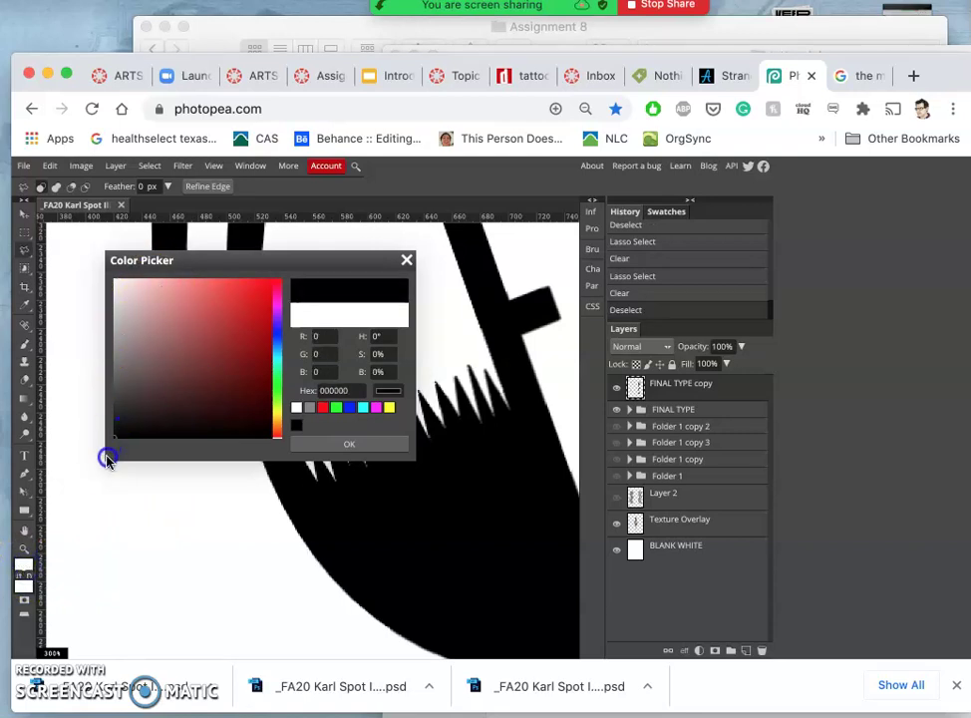
click(299, 444)
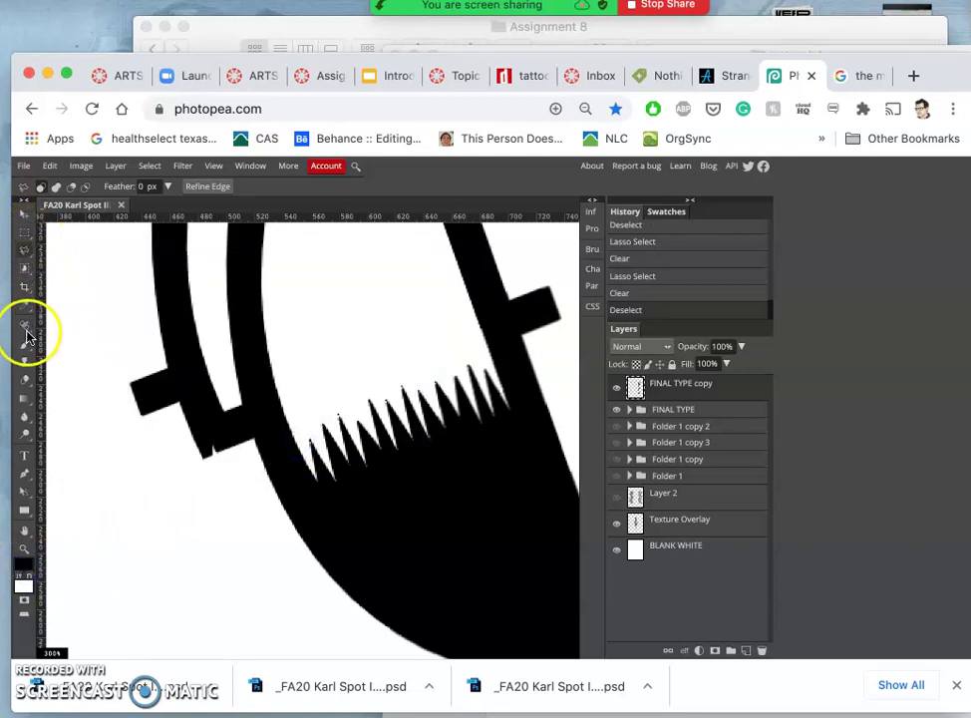
key(b)
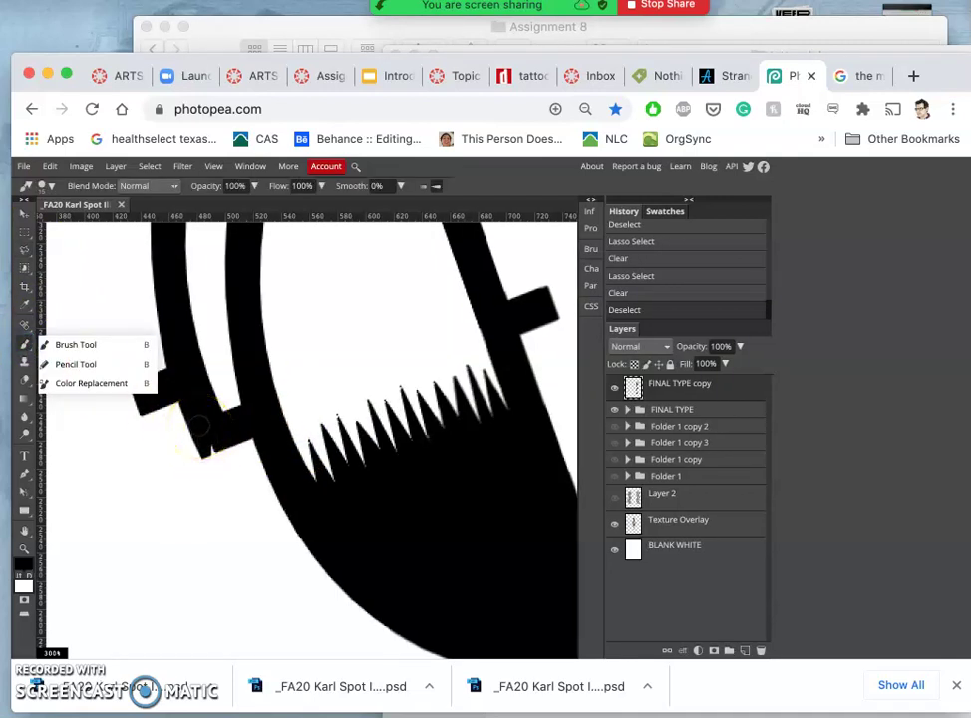
click(25, 233)
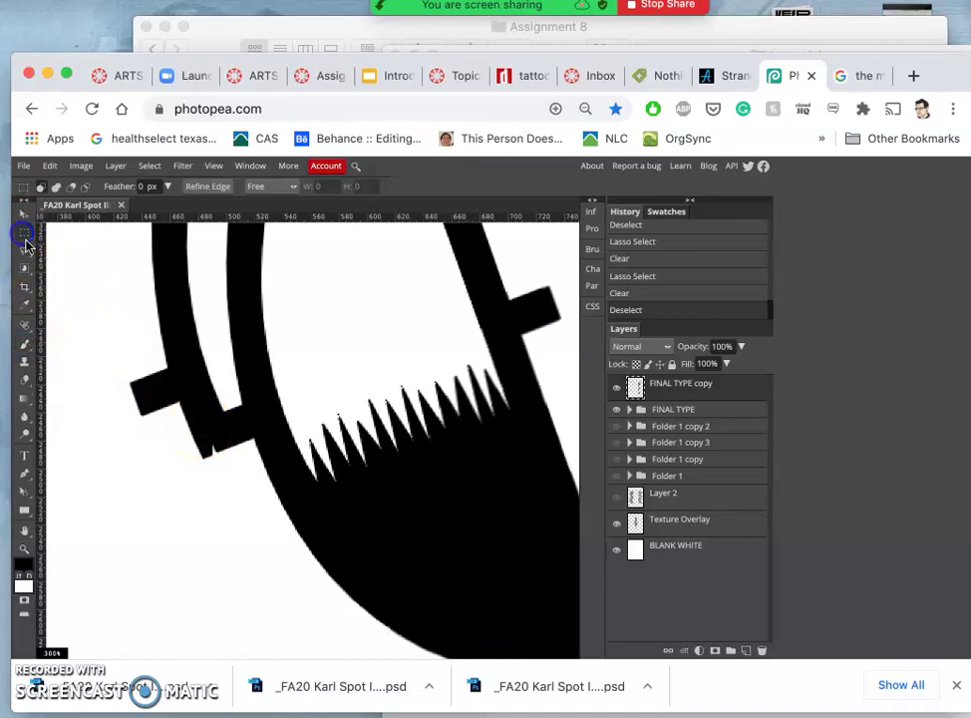
Step: Try to outline the small notch beneath the second O's left tick with Polygonal Lasso Select
scroll(195, 410, up, 5)
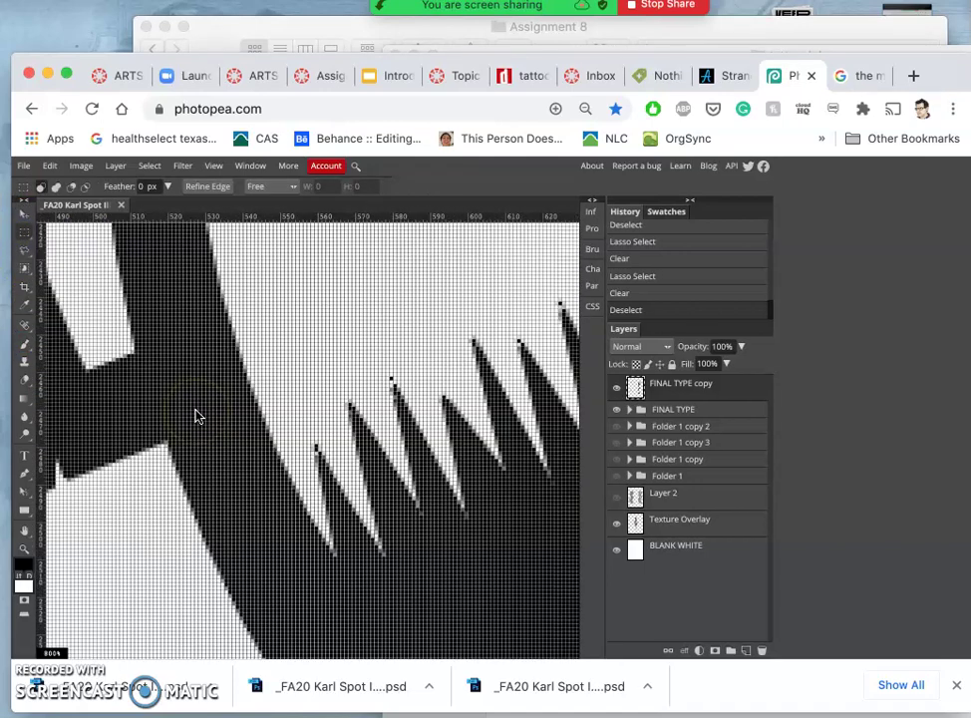
scroll(196, 416, left, 5)
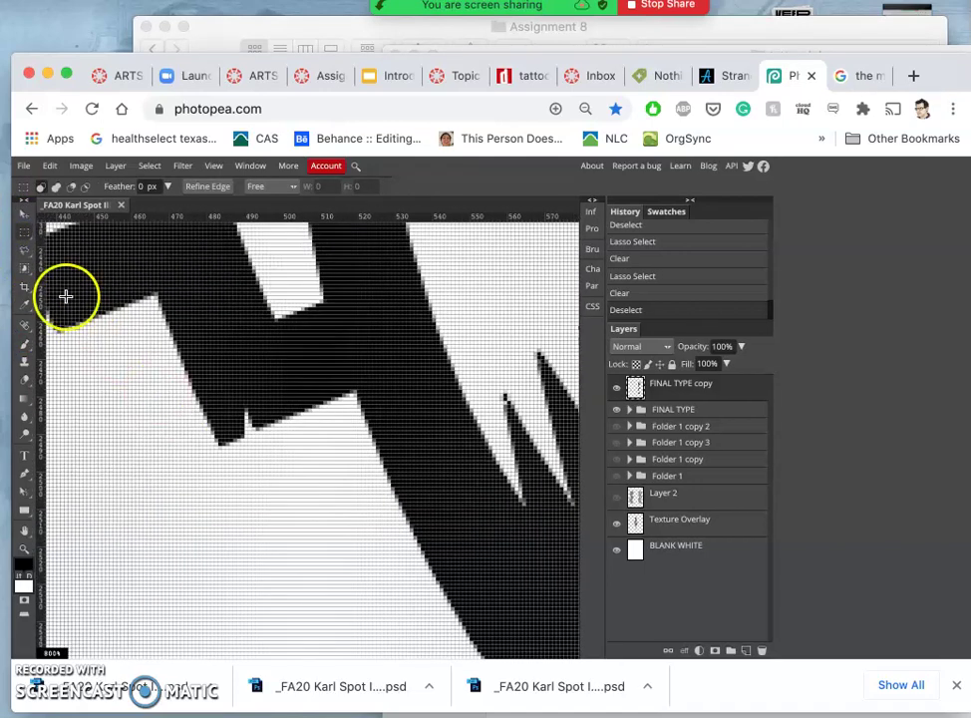
click(26, 253)
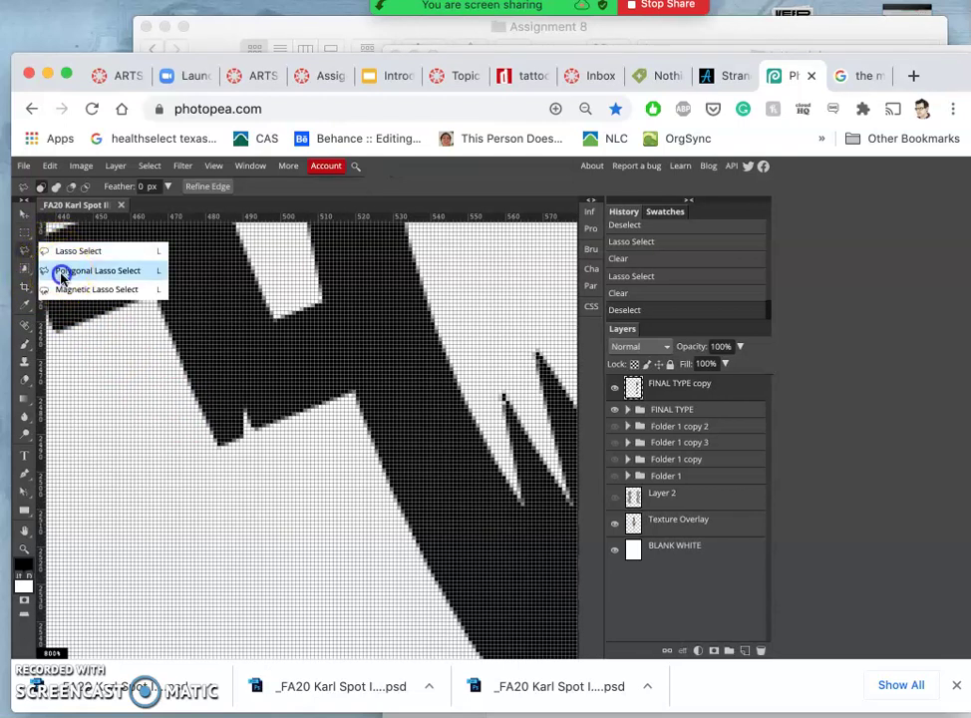
click(60, 270)
click(238, 437)
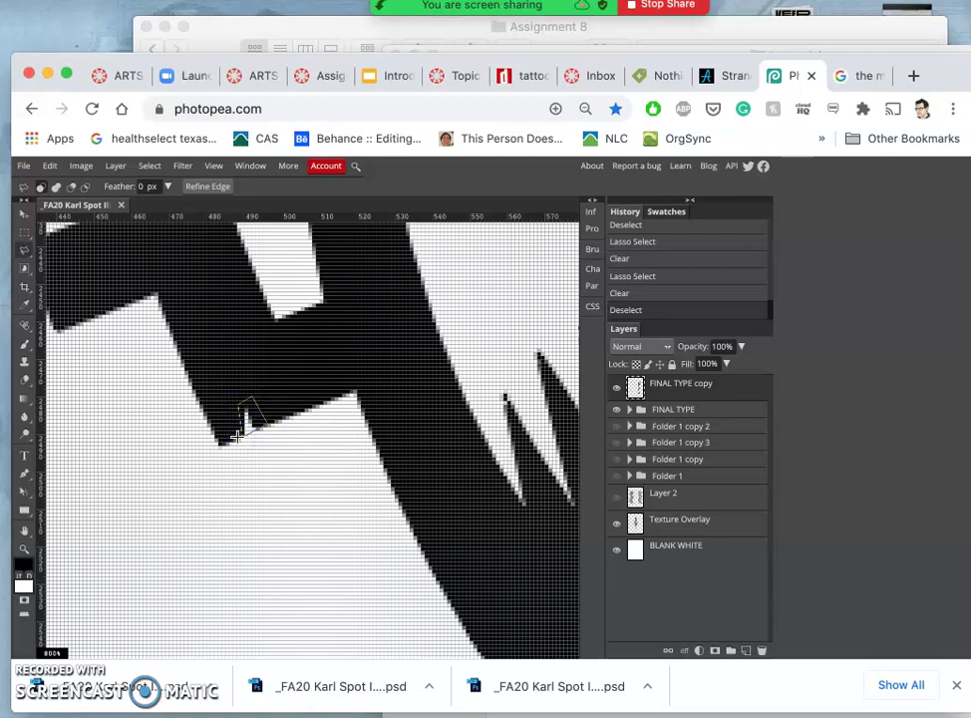
click(240, 436)
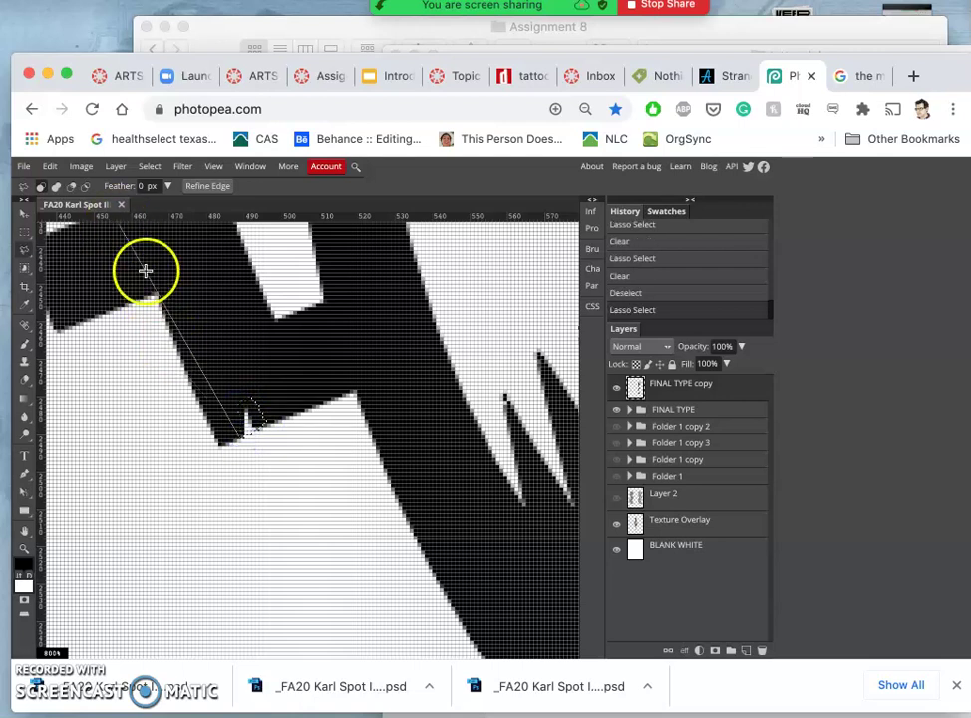
click(240, 436)
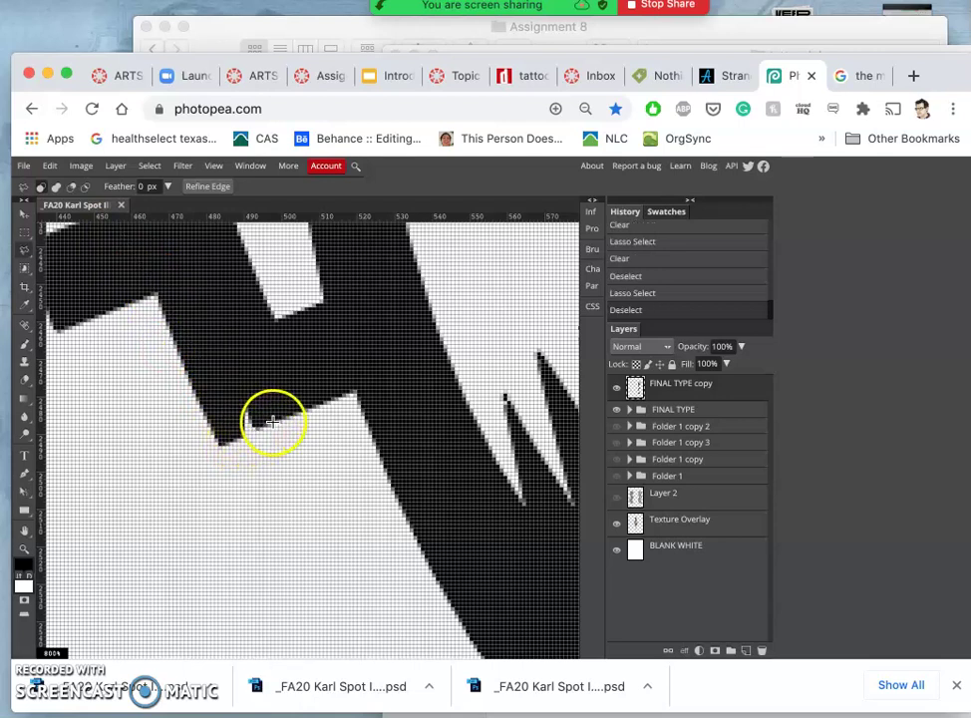
Step: Lasso the small notch beneath the second O's left tick and fill it with black
click(270, 422)
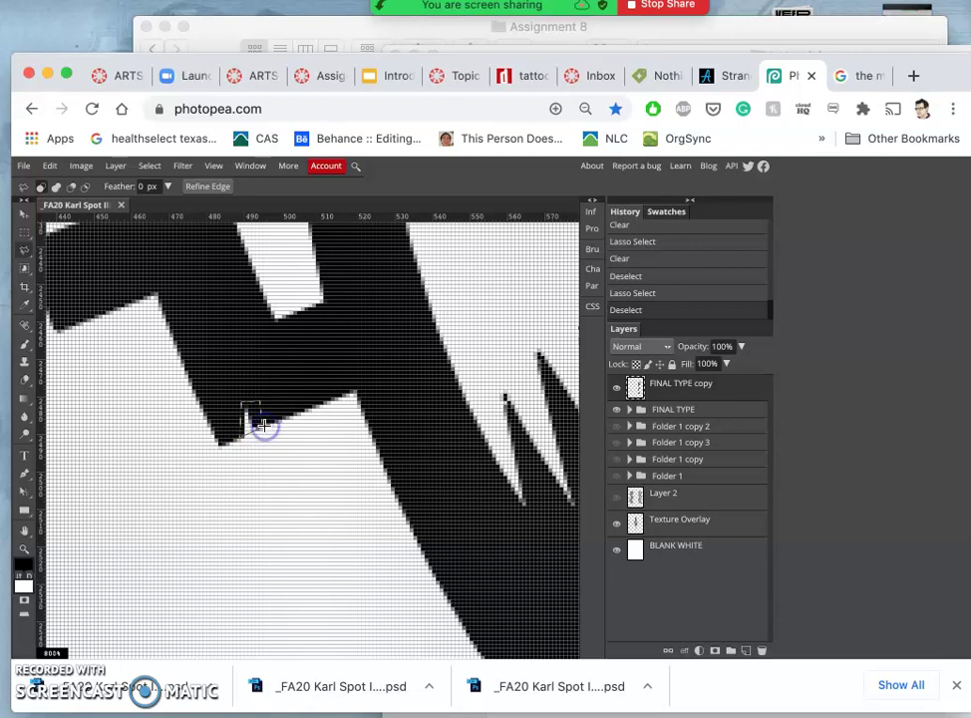
drag(263, 424, 262, 422)
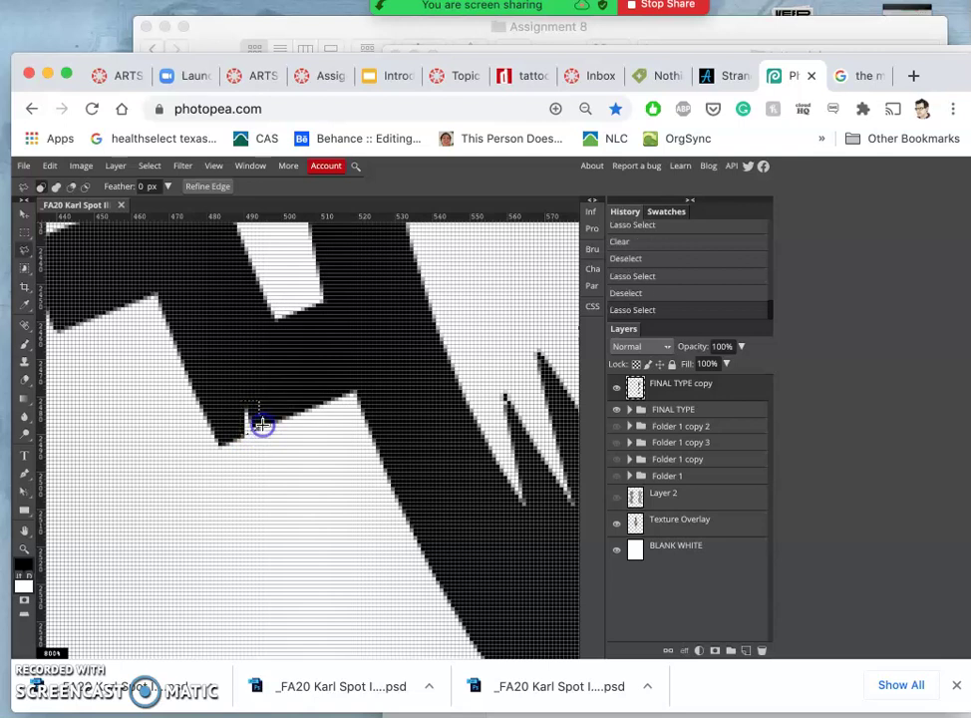
click(48, 165)
click(61, 371)
click(175, 289)
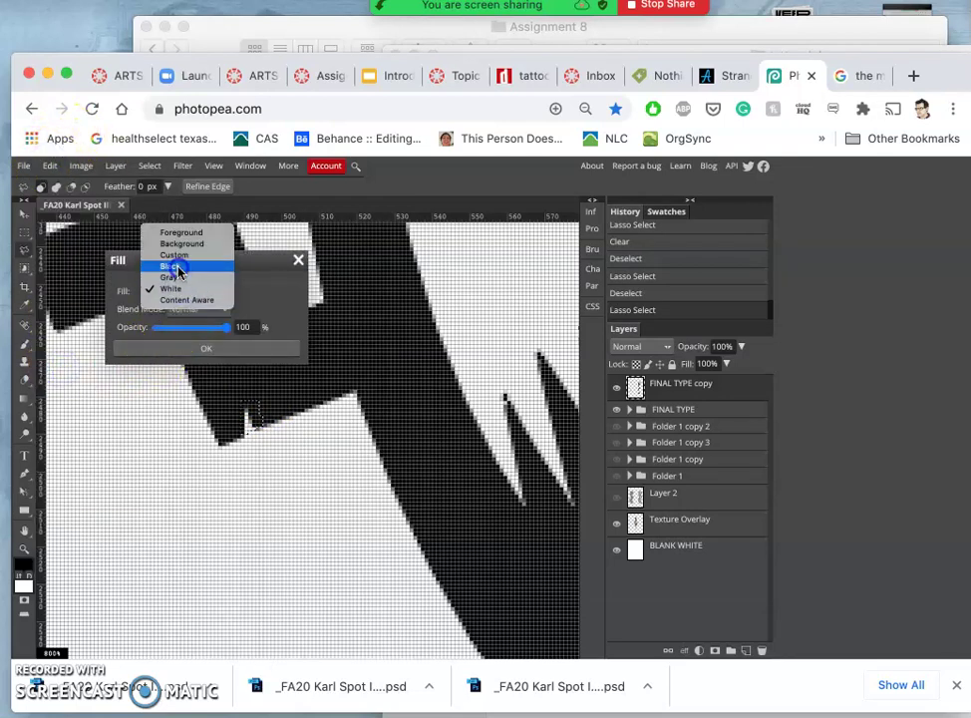
click(171, 268)
click(248, 346)
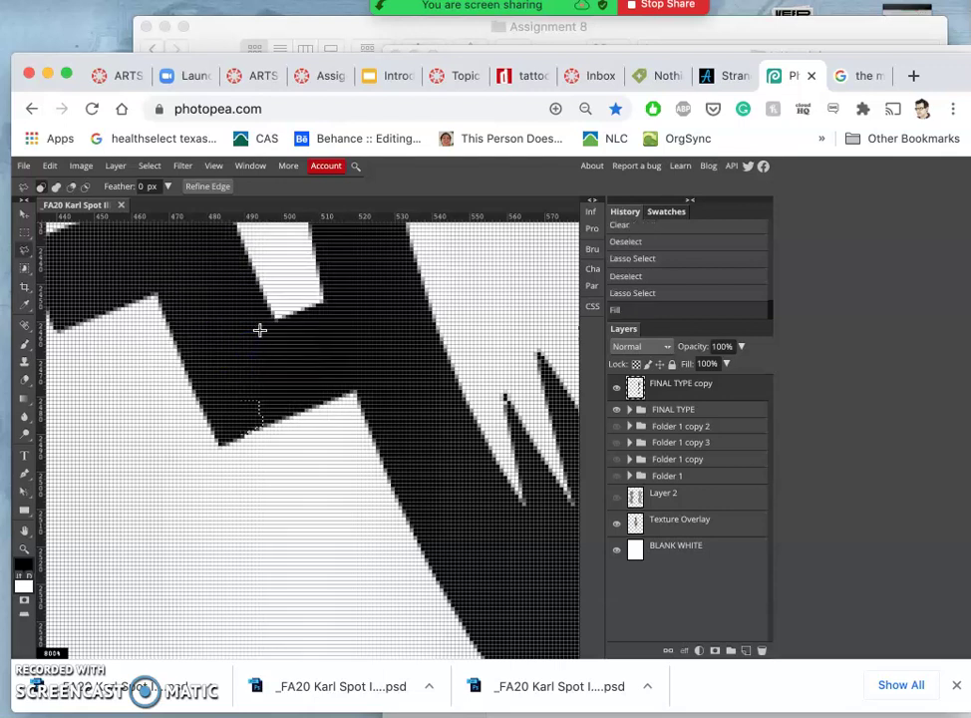
Step: Try to outline a thin strip along the uneven edge beneath the P's left tick with Polygonal Lasso Select
scroll(258, 338, down, 2)
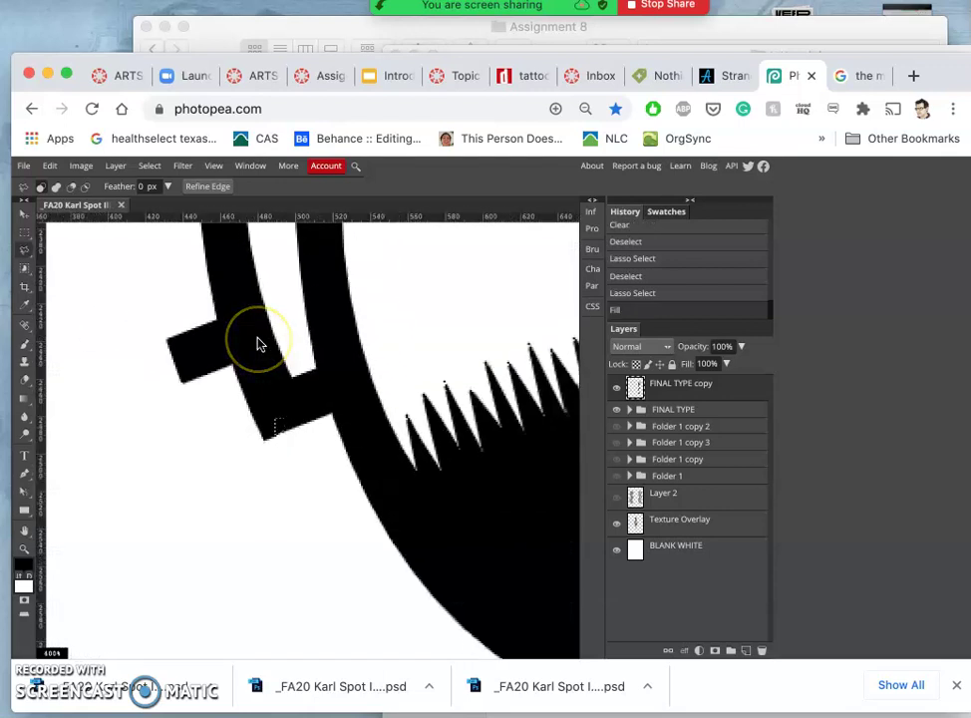
scroll(259, 344, down, 1)
scroll(258, 344, down, 3)
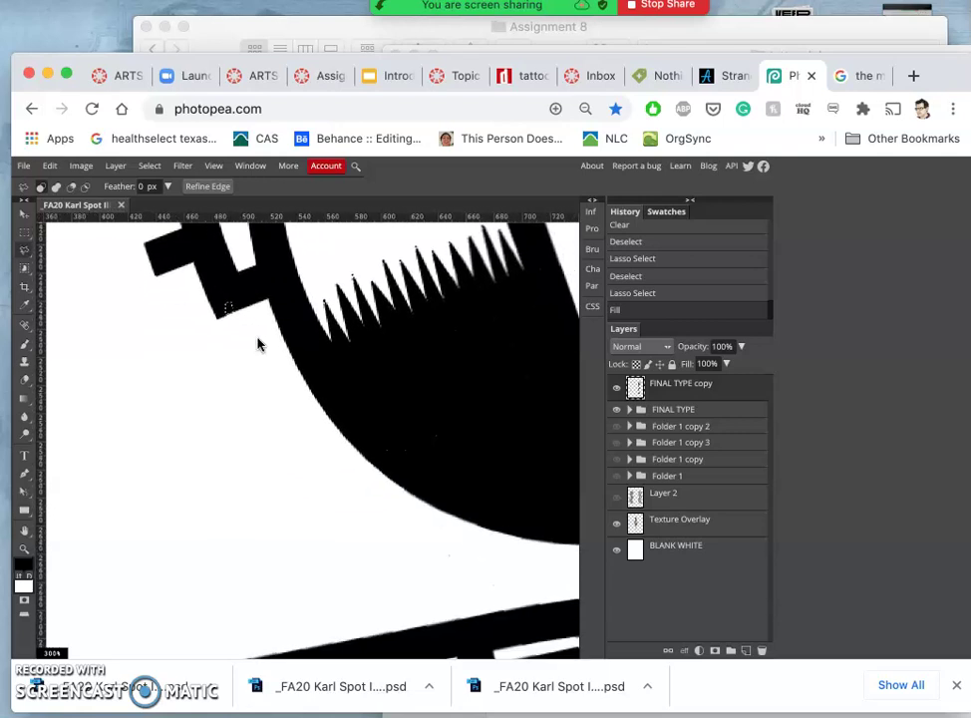
scroll(258, 344, down, 5)
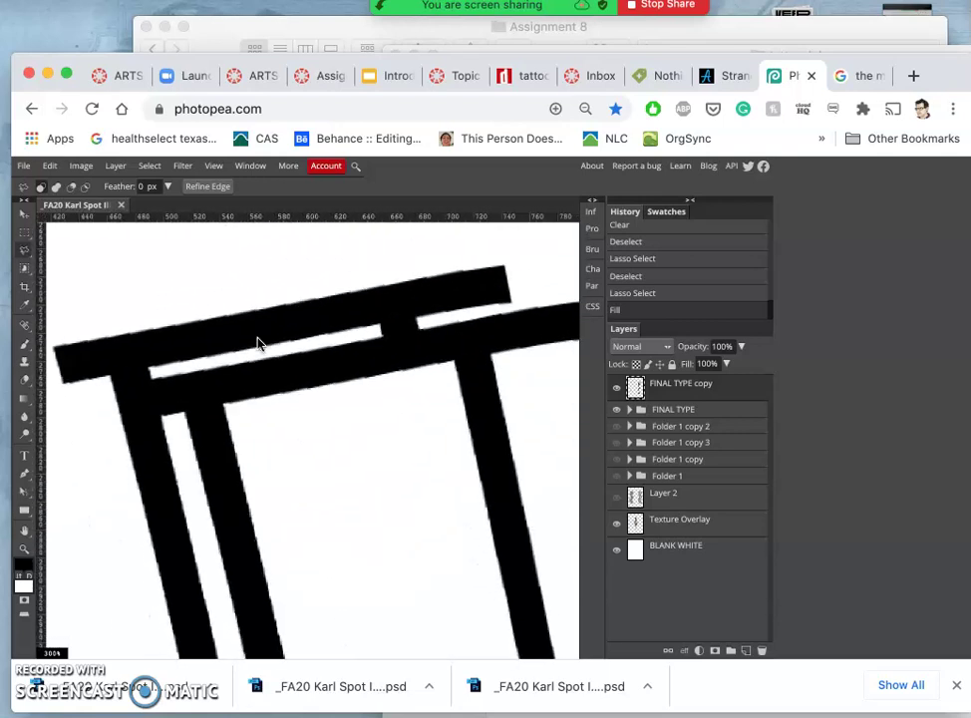
scroll(257, 344, down, 5)
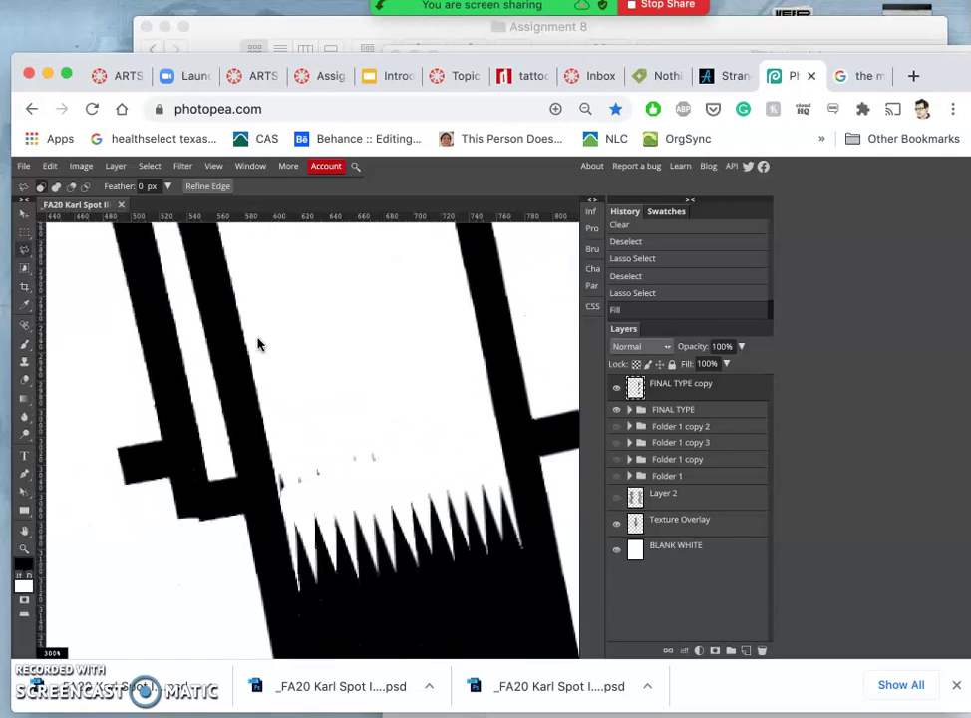
scroll(257, 343, down, 2)
click(25, 251)
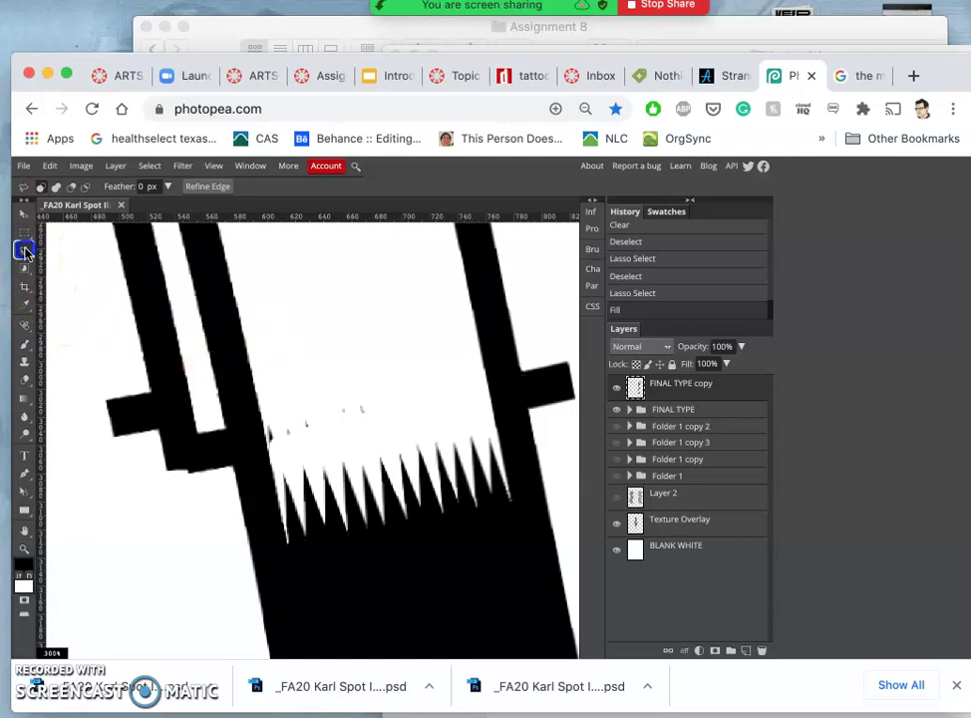
right_click(26, 250)
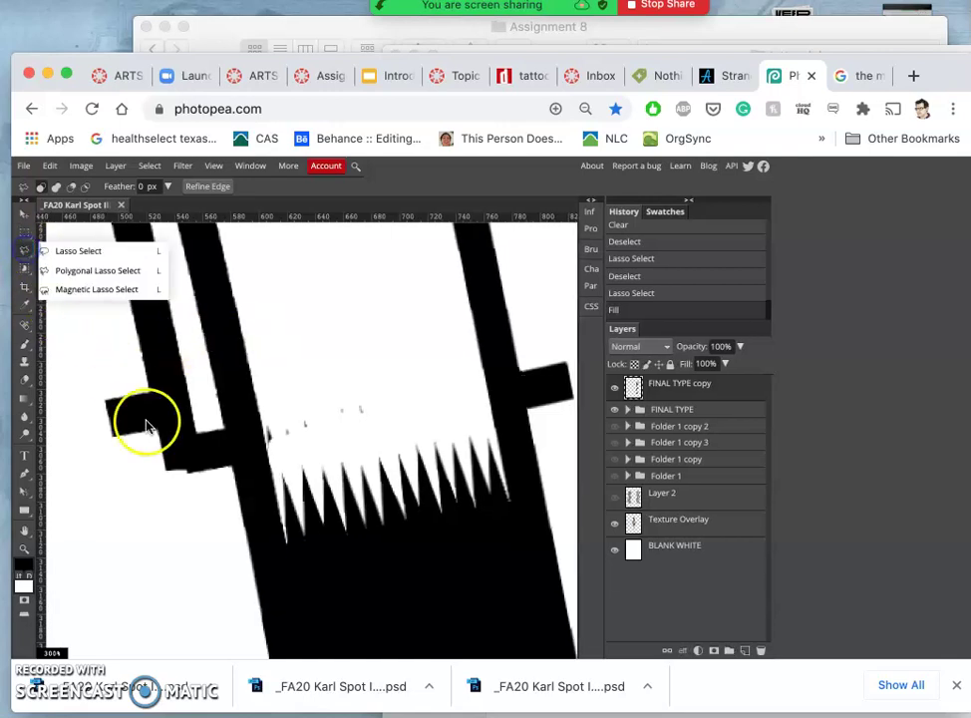
click(74, 270)
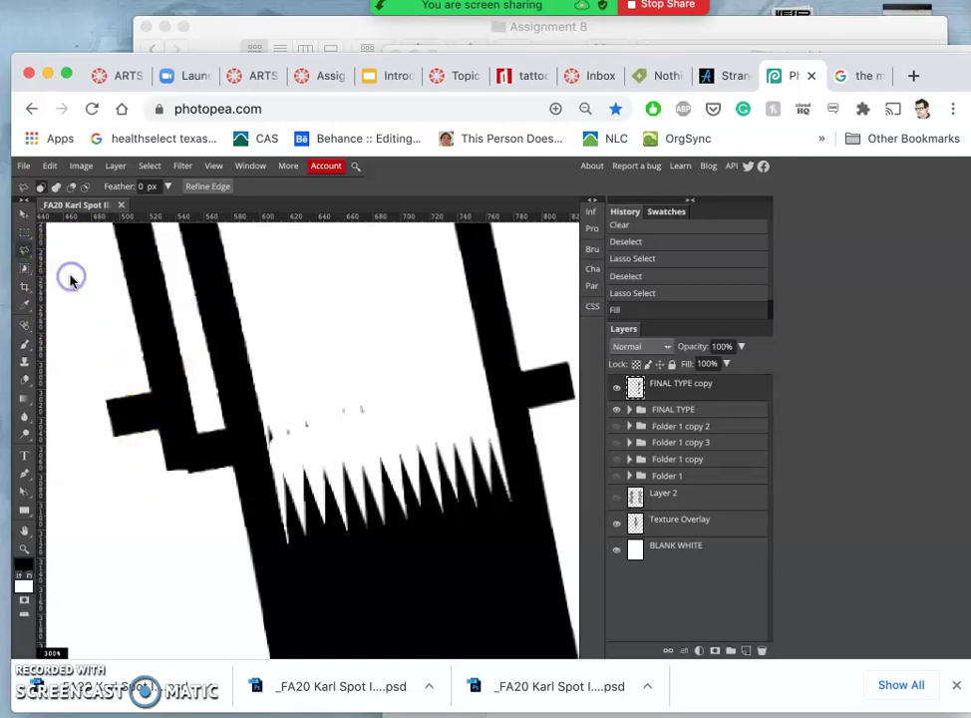
click(166, 471)
click(233, 464)
double_click(225, 472)
click(166, 473)
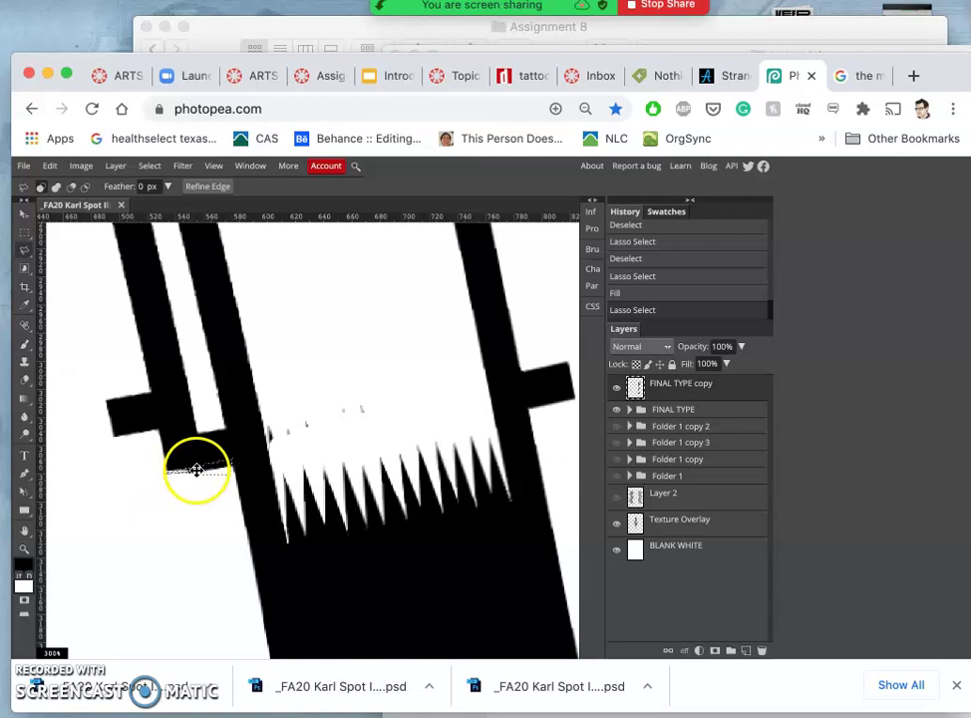
click(172, 486)
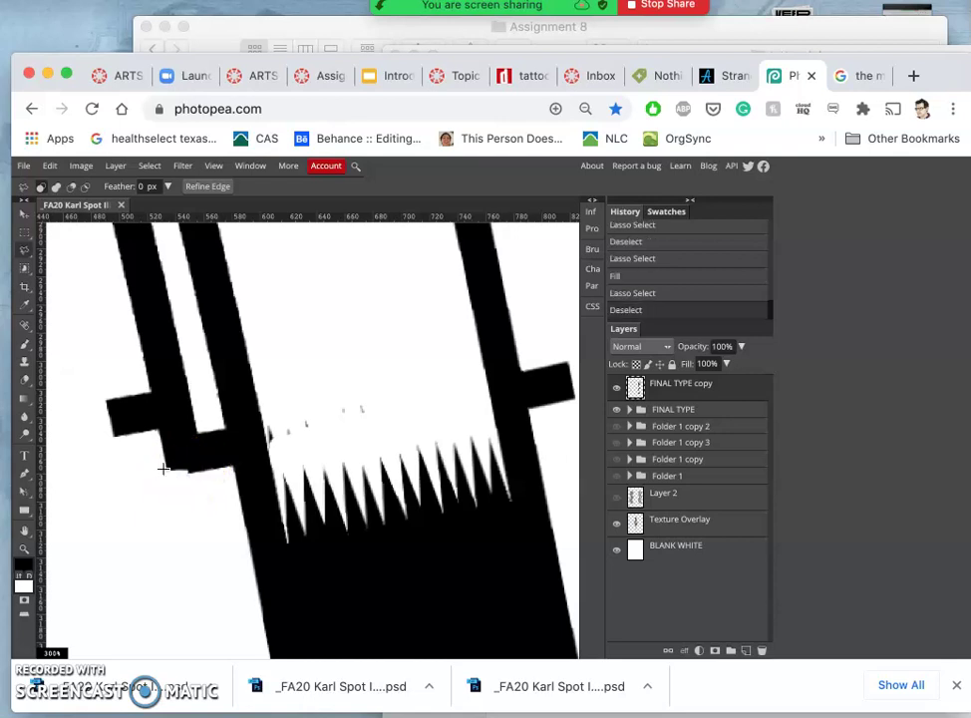
Step: Lasso the uneven edge beneath the P's left tick together with the empty area below it, and undo the deselection
click(165, 469)
click(246, 537)
click(167, 482)
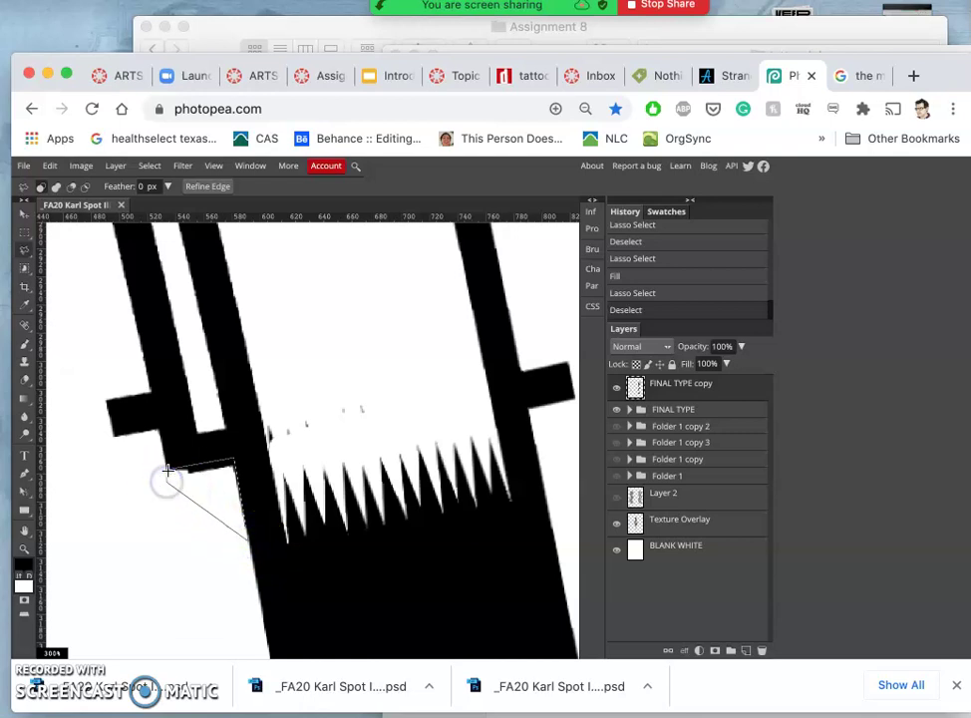
click(166, 472)
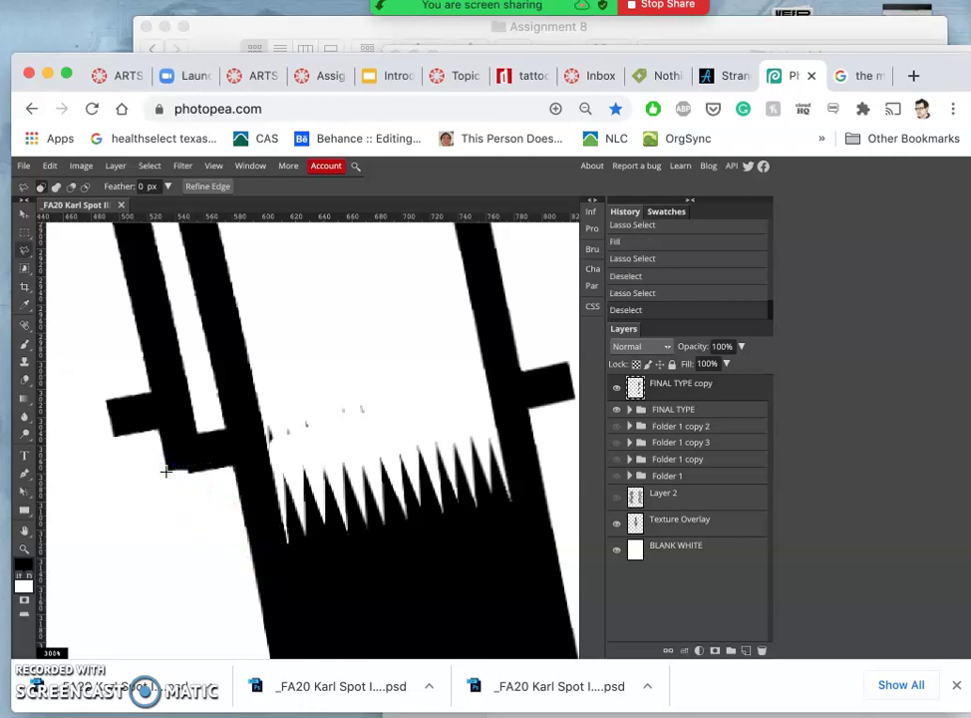
mouse_move(169, 474)
mouse_down()
mouse_move(264, 438)
mouse_move(265, 417)
mouse_up()
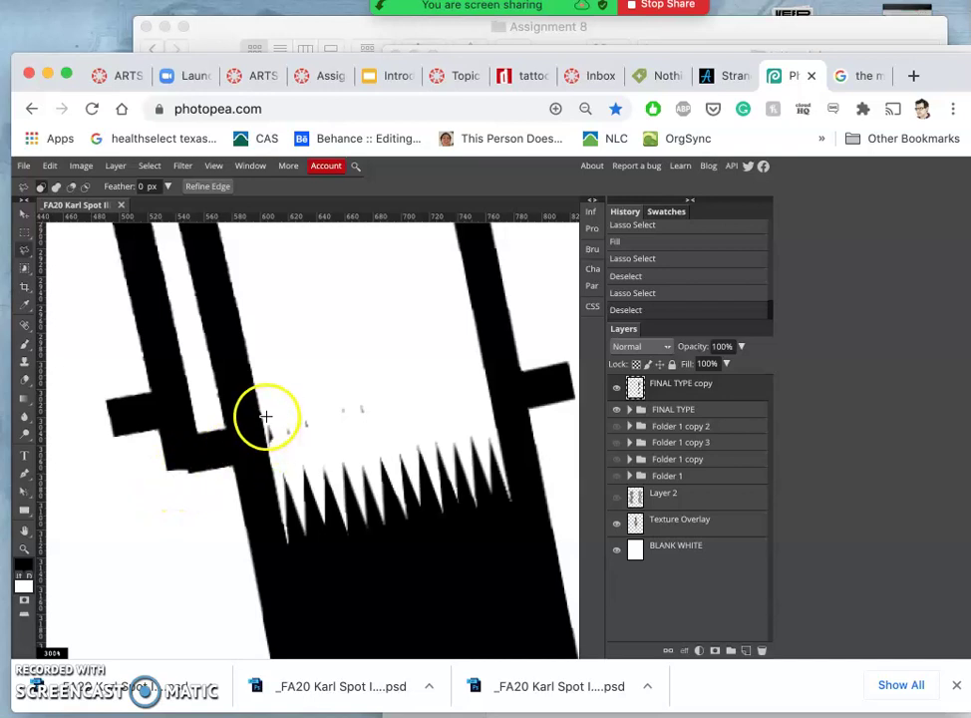
key(super+z)
Step: Lasso the stray shading scrap on the inner edge of the P's left stem, above the jagged shading
click(264, 417)
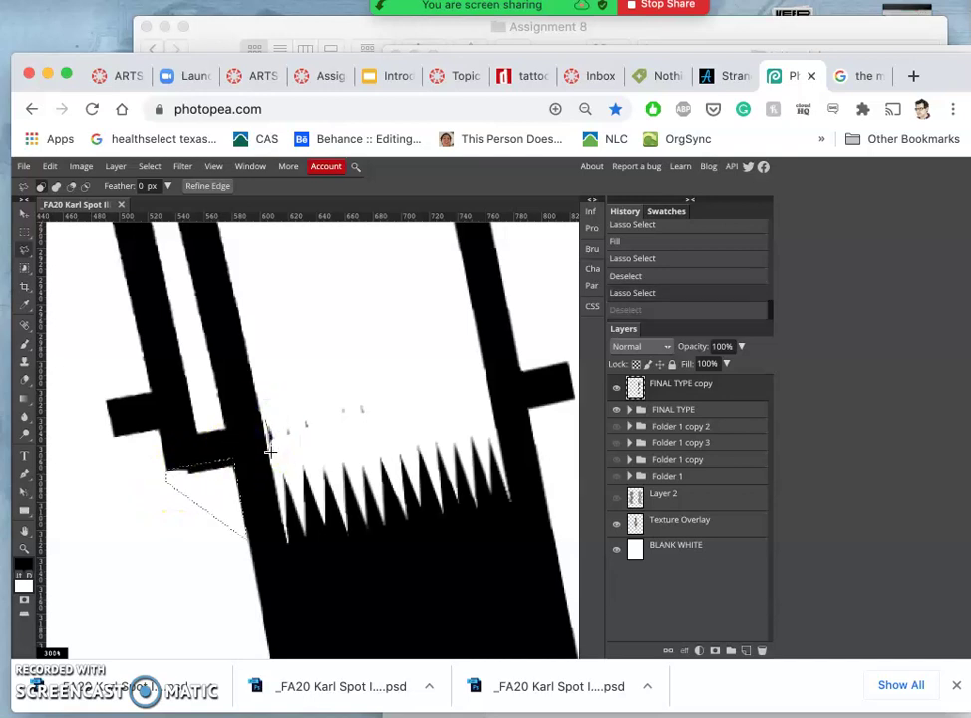